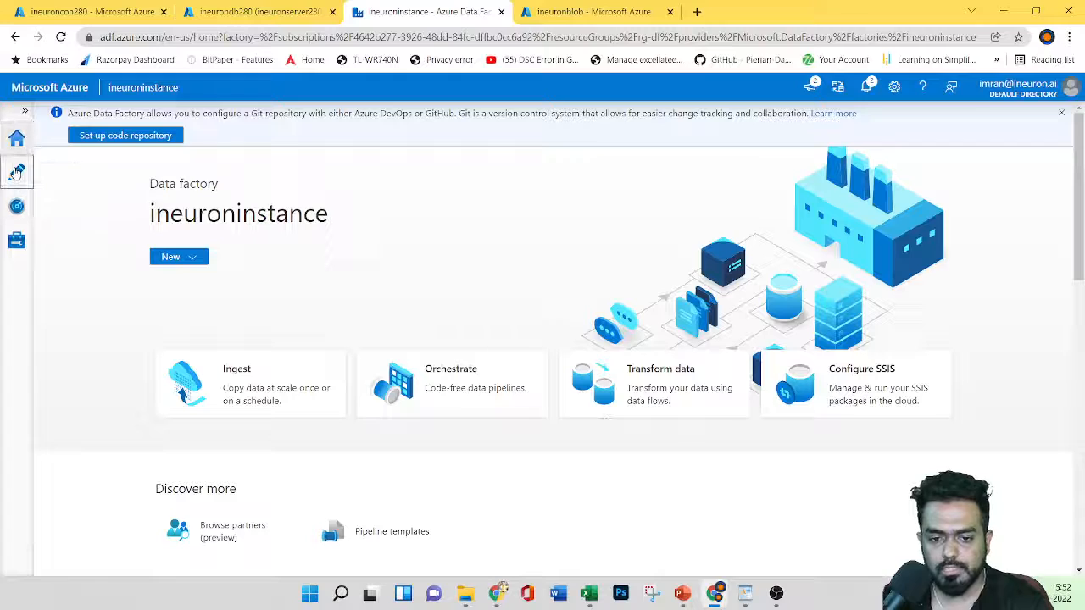
# - Open the authoring workspace of the data factory and create a new blank pipeline
pyautogui.click(17, 172)
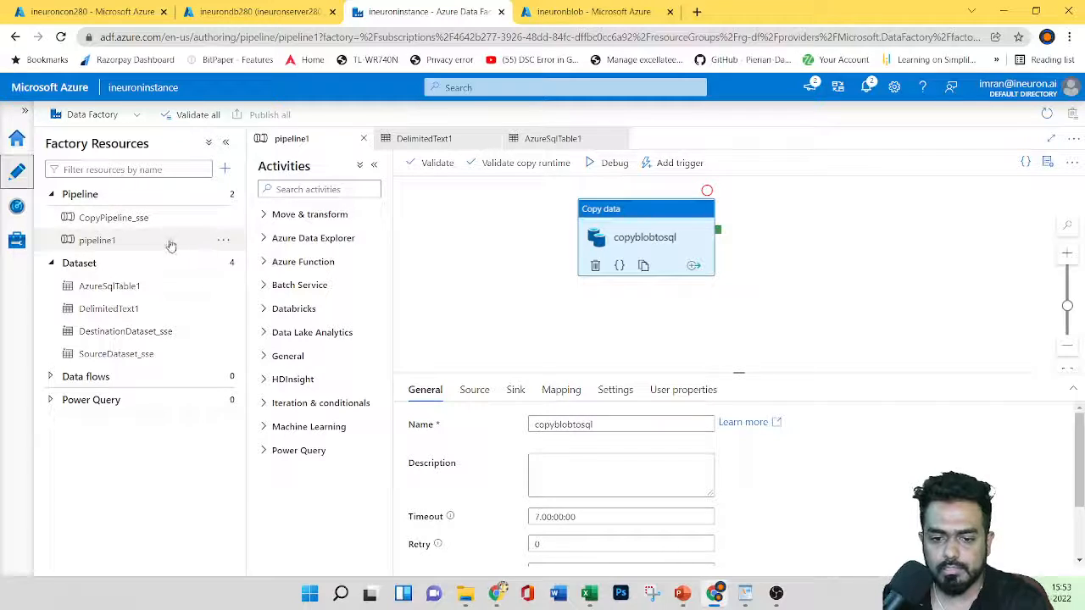
pyautogui.click(223, 218)
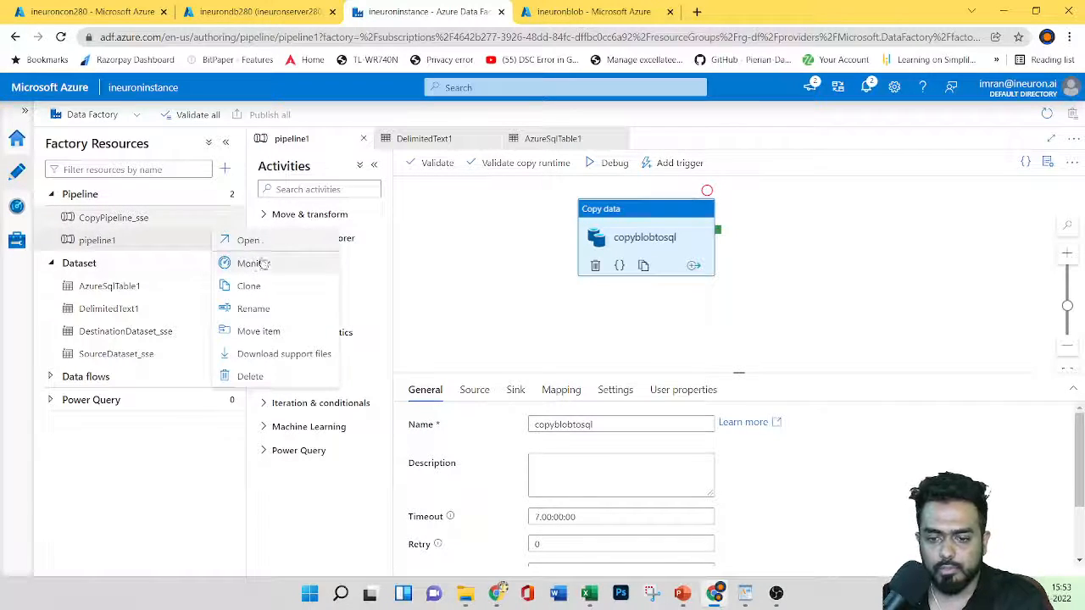
pyautogui.click(161, 218)
pyautogui.click(224, 170)
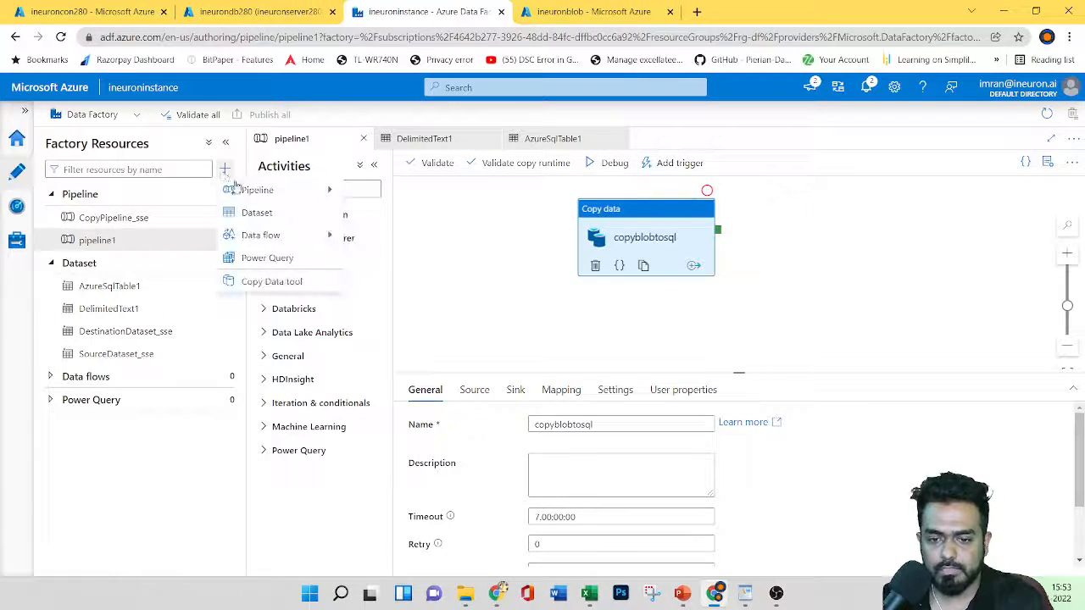
pyautogui.moveTo(244, 190)
pyautogui.click(382, 189)
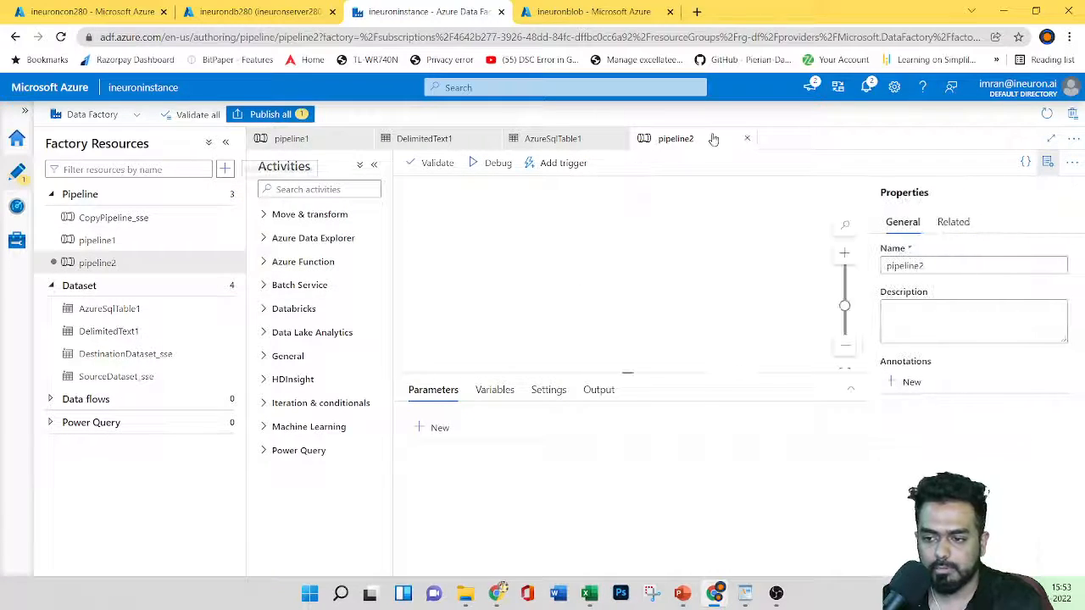
# - Add a Copy data activity from Move & transform to the pipeline canvas and review its general settings
pyautogui.click(263, 217)
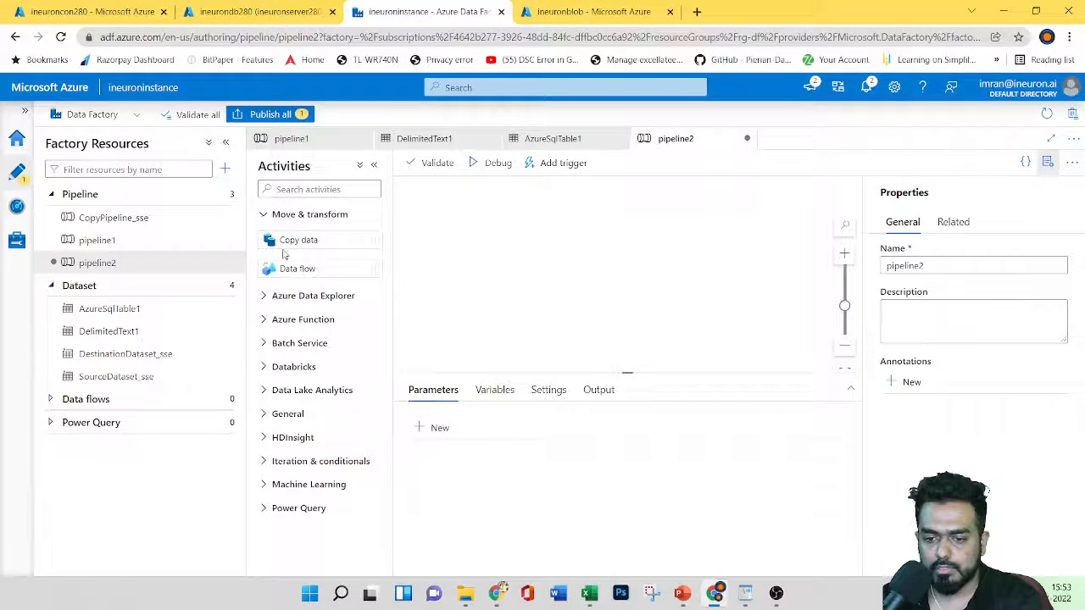
pyautogui.moveTo(284, 255); pyautogui.dragTo(619, 271)
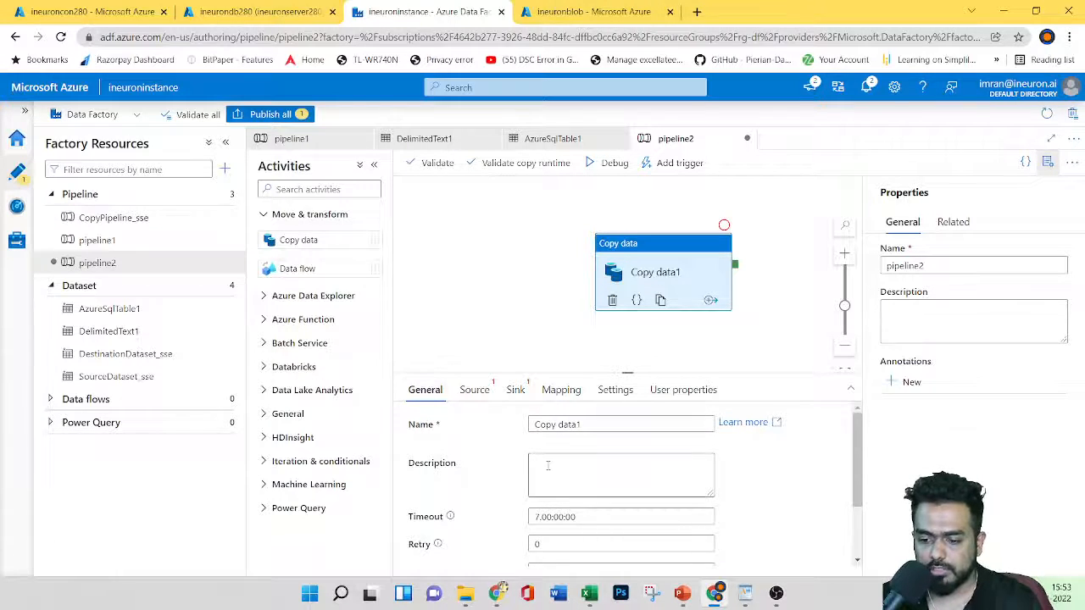
pyautogui.scroll(-2, 509, 483)
pyautogui.click(535, 513)
pyautogui.scroll(3, 585, 509)
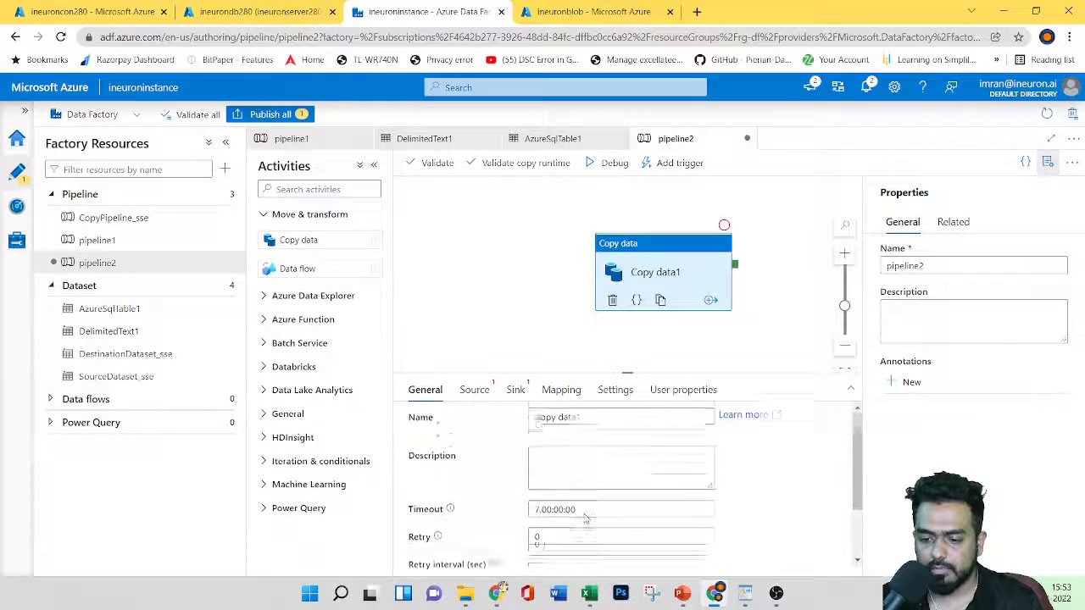
pyautogui.click(592, 424)
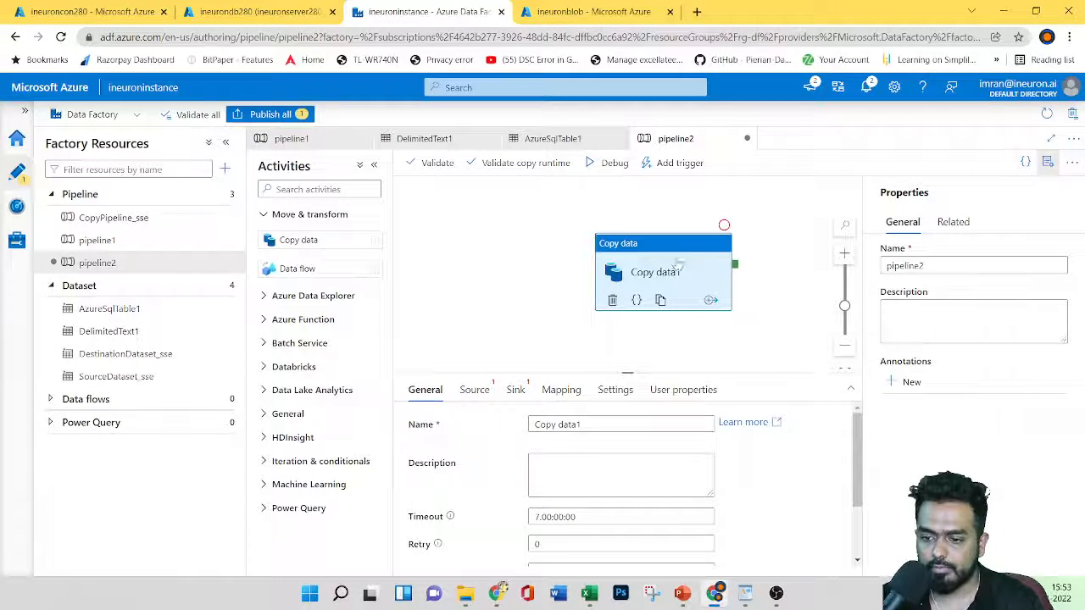
pyautogui.scroll(-1, 556, 447)
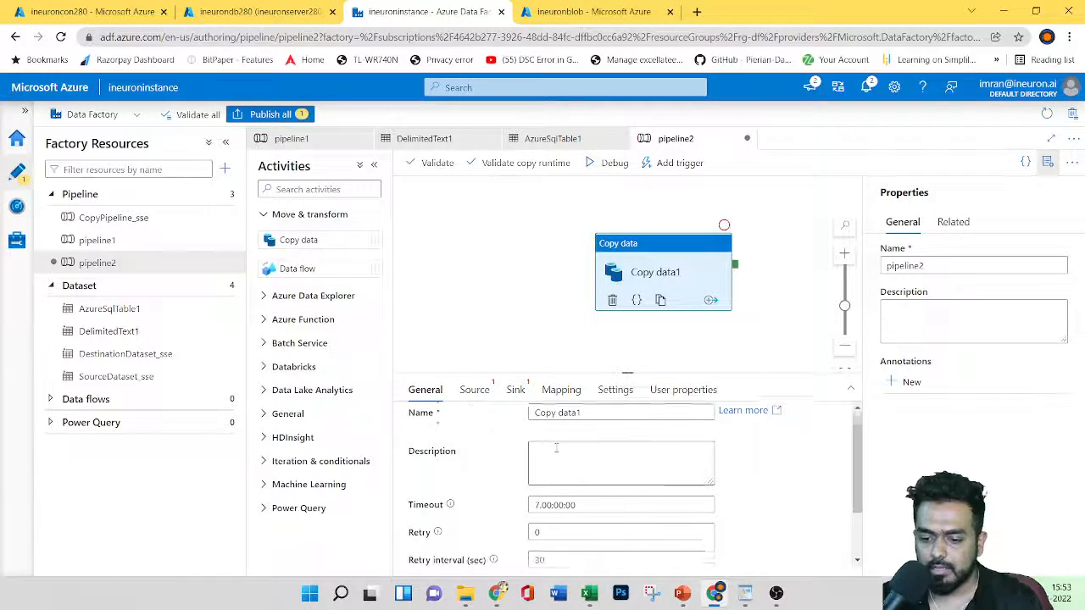
pyautogui.scroll(-2, 556, 447)
pyautogui.scroll(2, 556, 448)
# - Start a new source dataset for the copy activity, using Azure Blob Storage as data store and DelimitedText as format
pyautogui.click(474, 389)
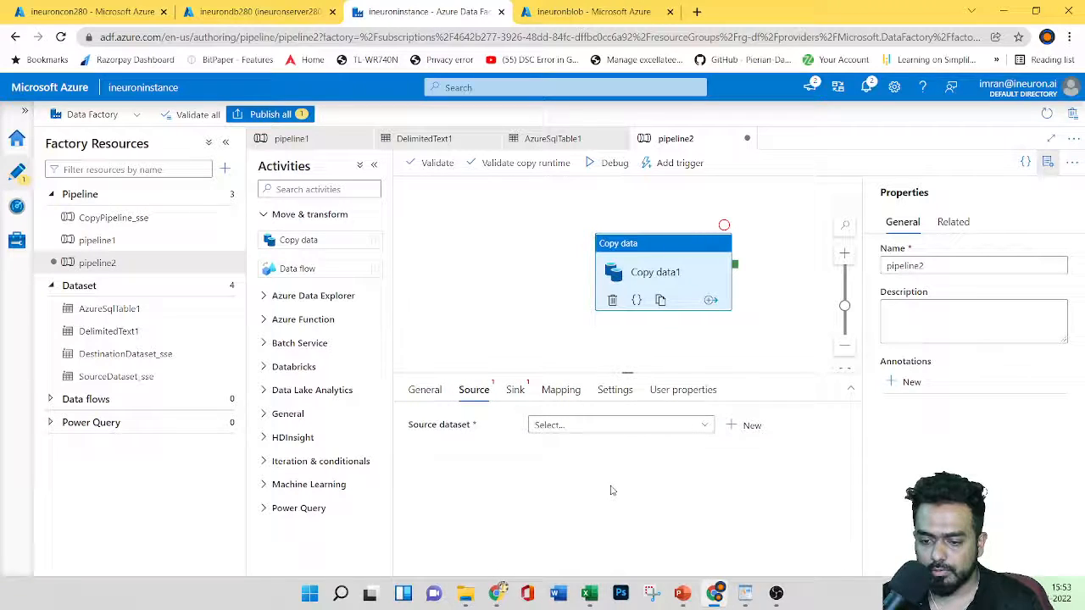
pyautogui.click(703, 426)
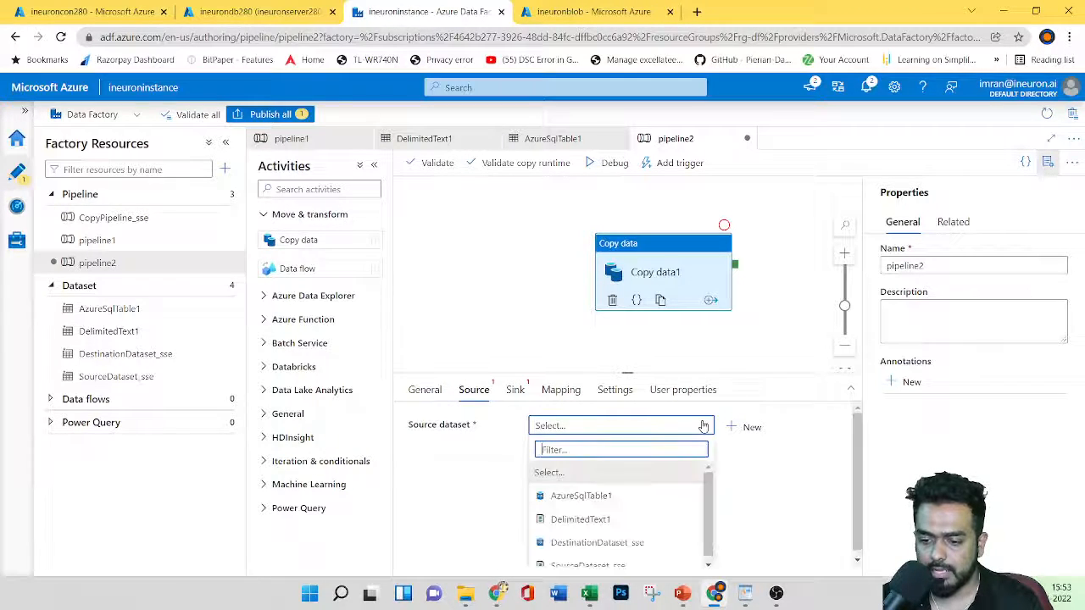
pyautogui.scroll(-1, 645, 518)
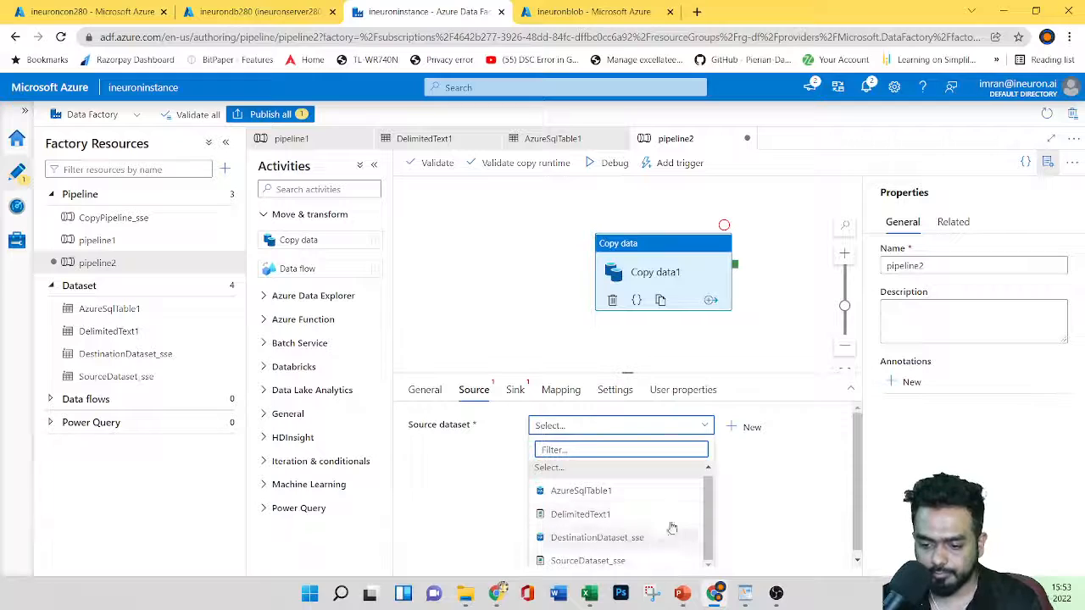
pyautogui.click(784, 497)
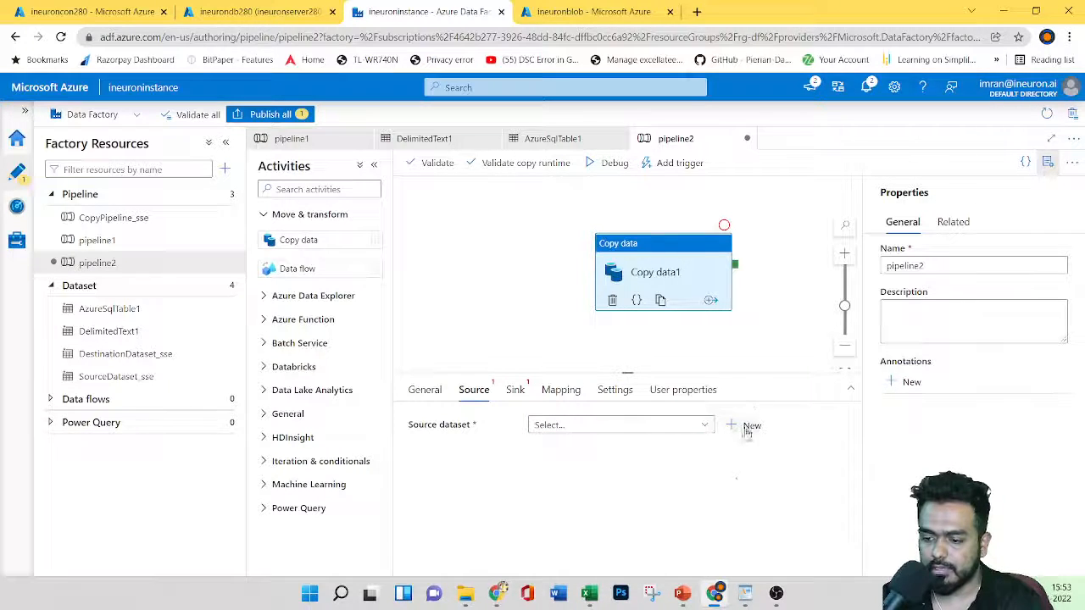
pyautogui.click(748, 426)
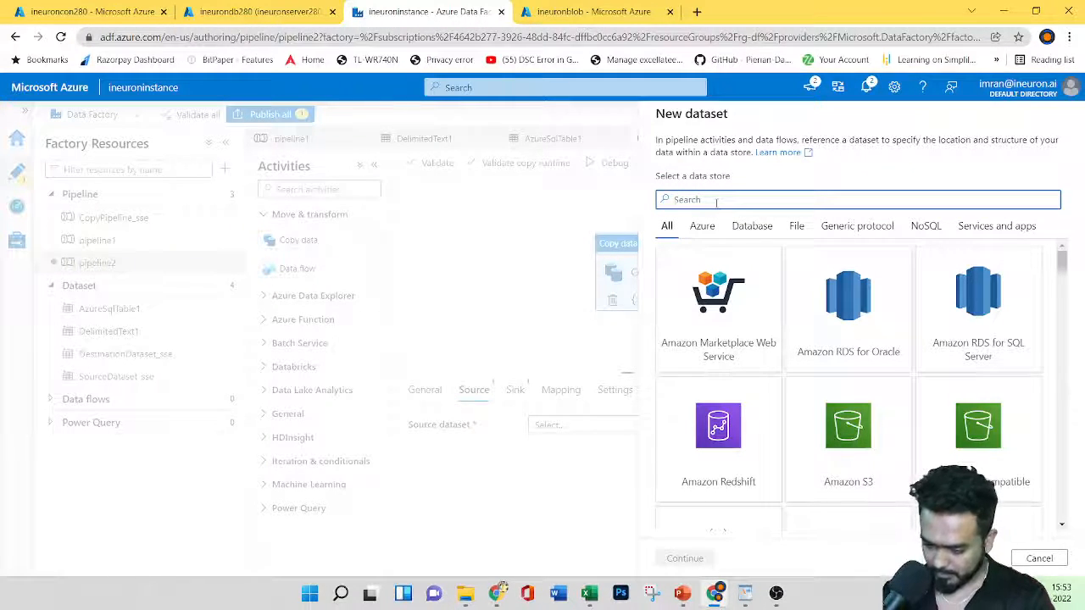
pyautogui.write('bl')
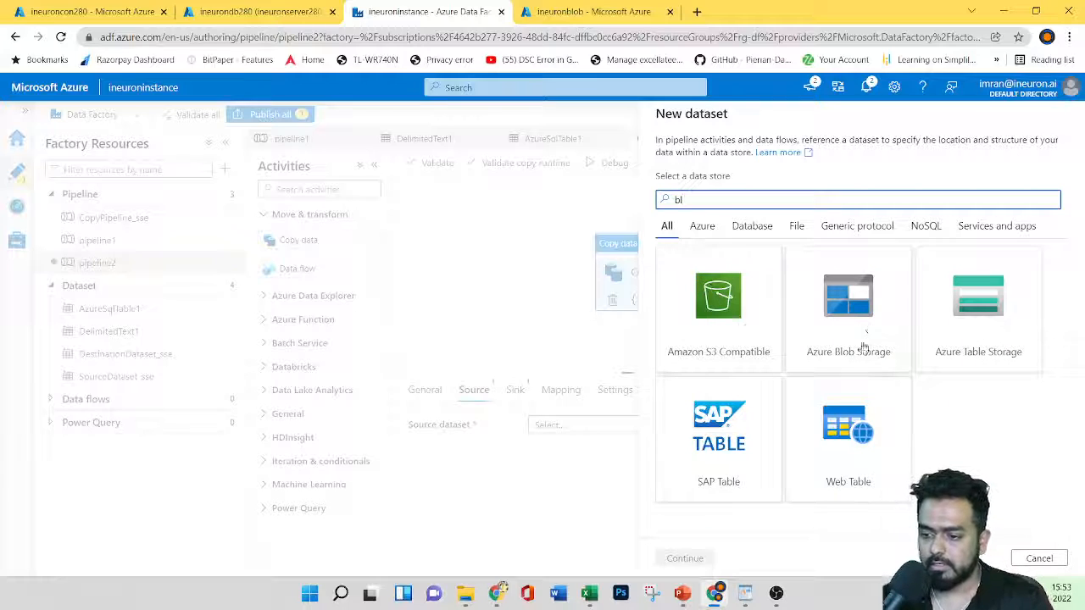
pyautogui.click(844, 309)
pyautogui.click(686, 558)
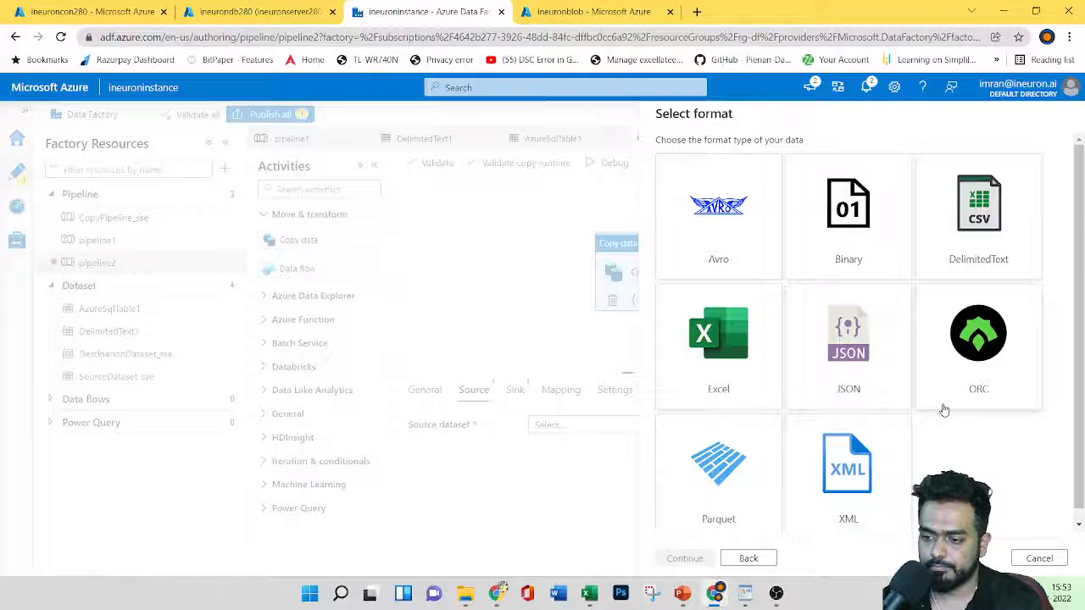
pyautogui.click(993, 186)
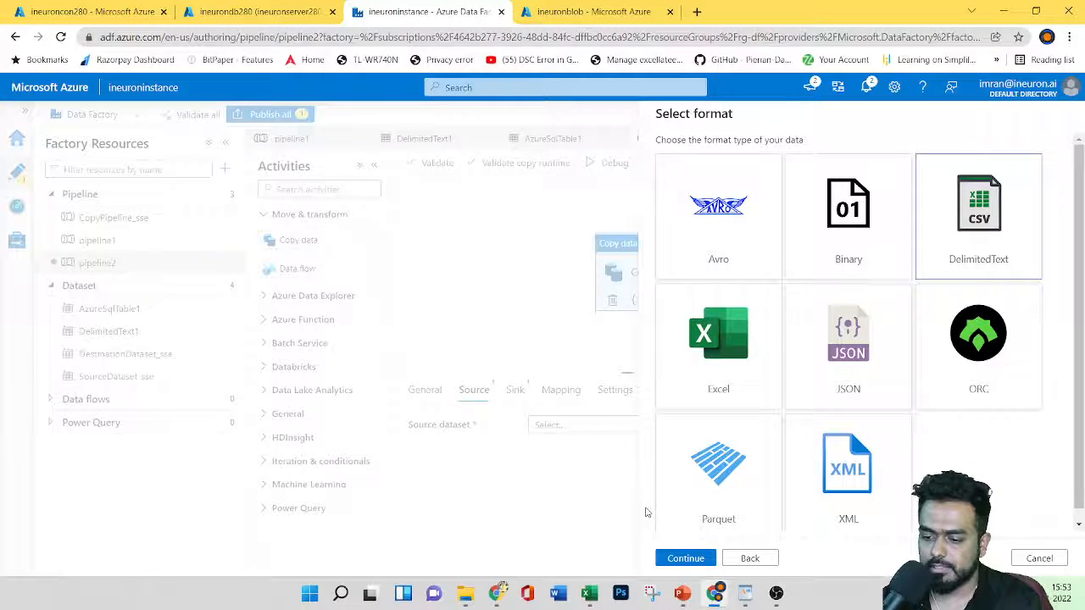
pyautogui.click(684, 558)
# - Set the source dataset's linked service to ineuronnewconn and its file path to Product.csv in the ineuroncon280 container
pyautogui.click(760, 206)
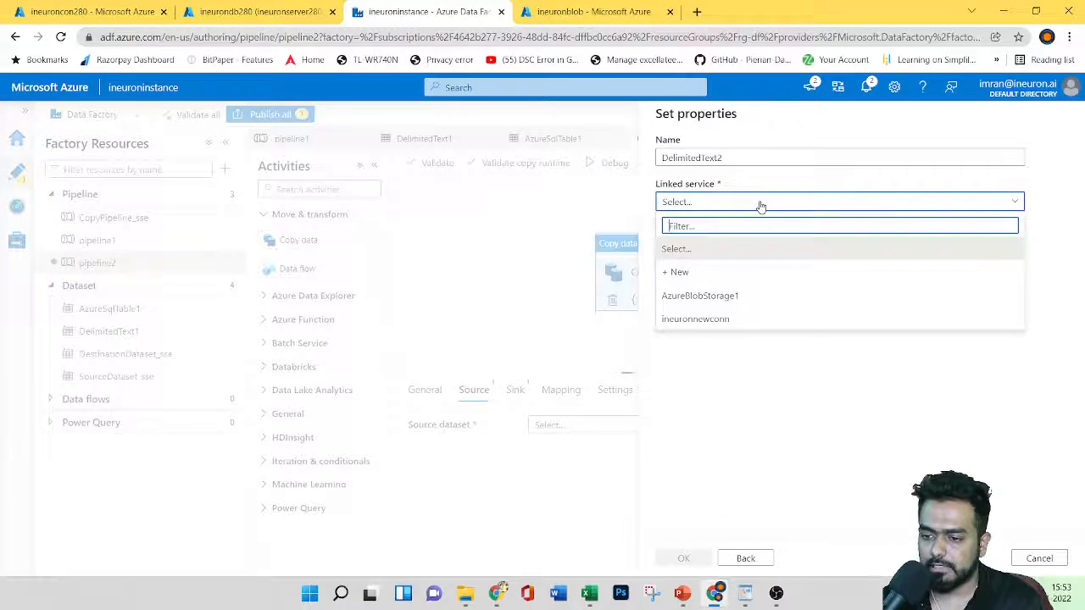
pyautogui.click(727, 322)
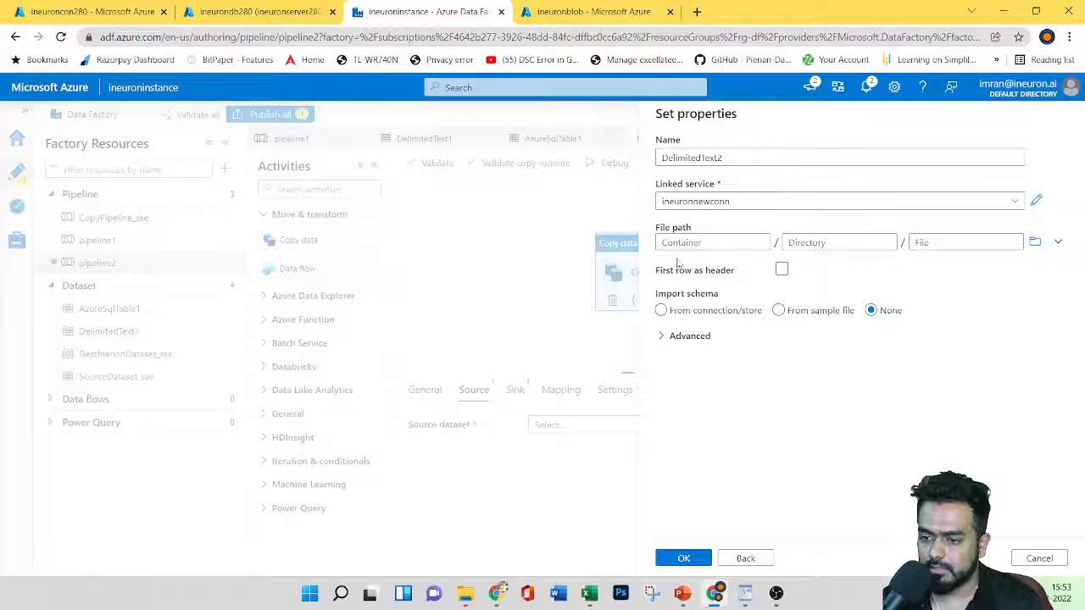
pyautogui.click(1035, 242)
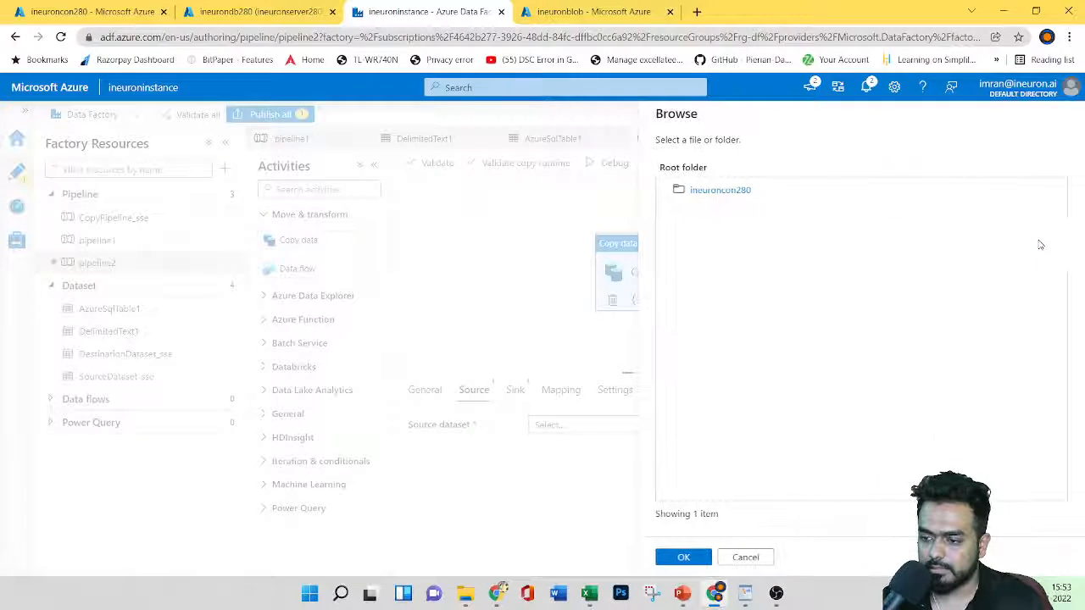
pyautogui.click(707, 190)
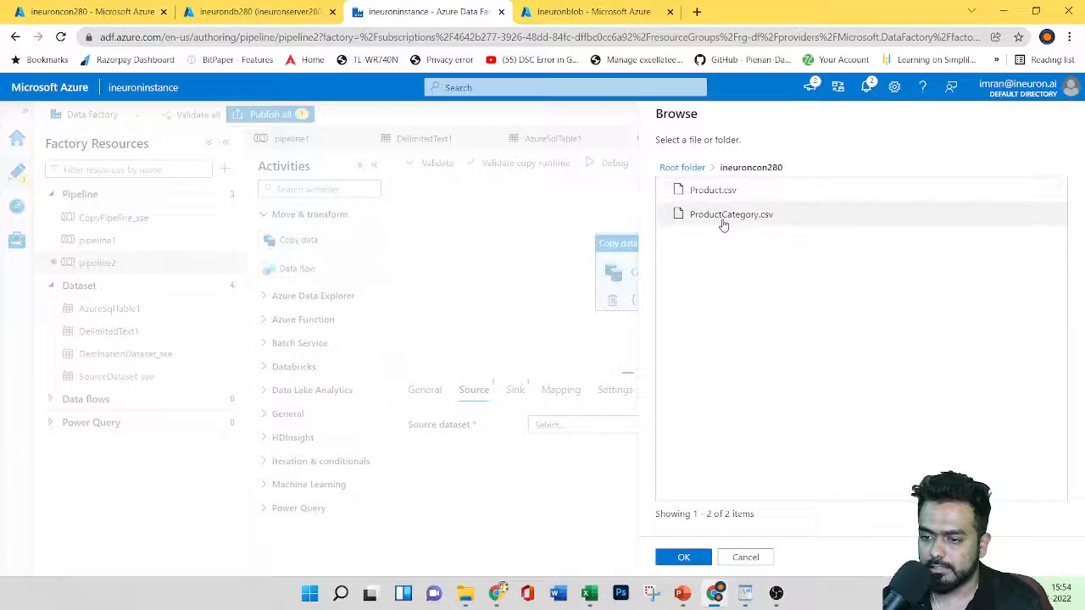
pyautogui.click(703, 190)
pyautogui.click(683, 557)
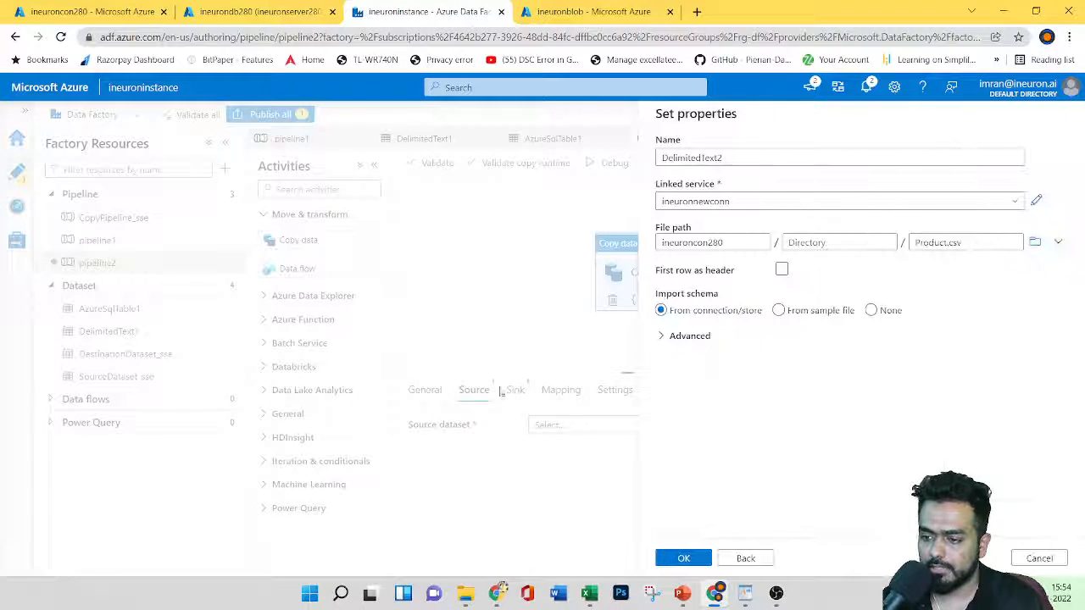
# - Finish the source dataset with its first row as header, and review the copy activity's source settings
pyautogui.click(779, 310)
pyautogui.click(782, 269)
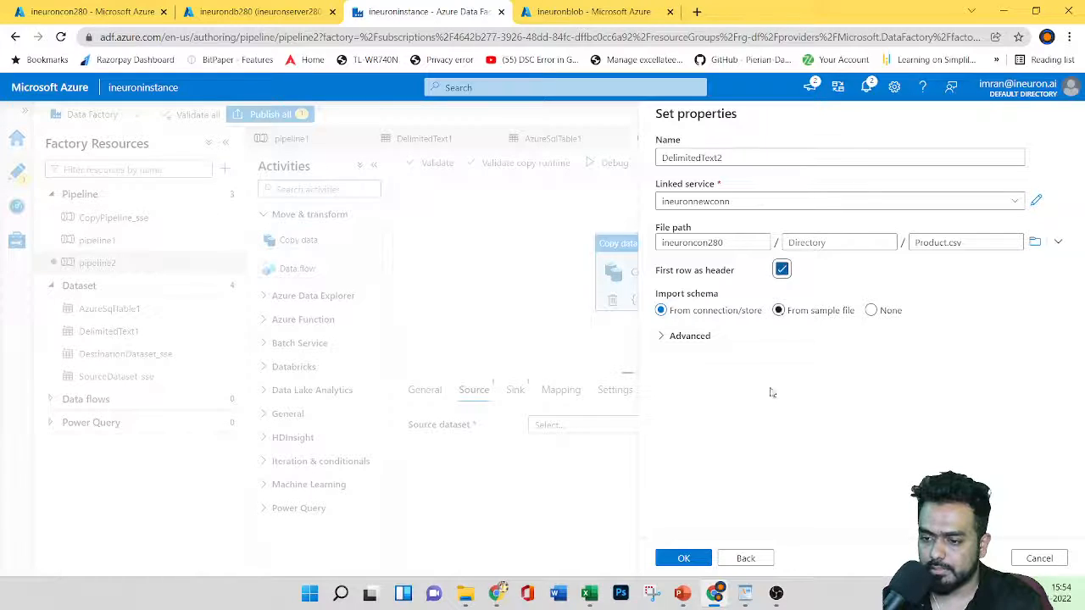
pyautogui.click(683, 557)
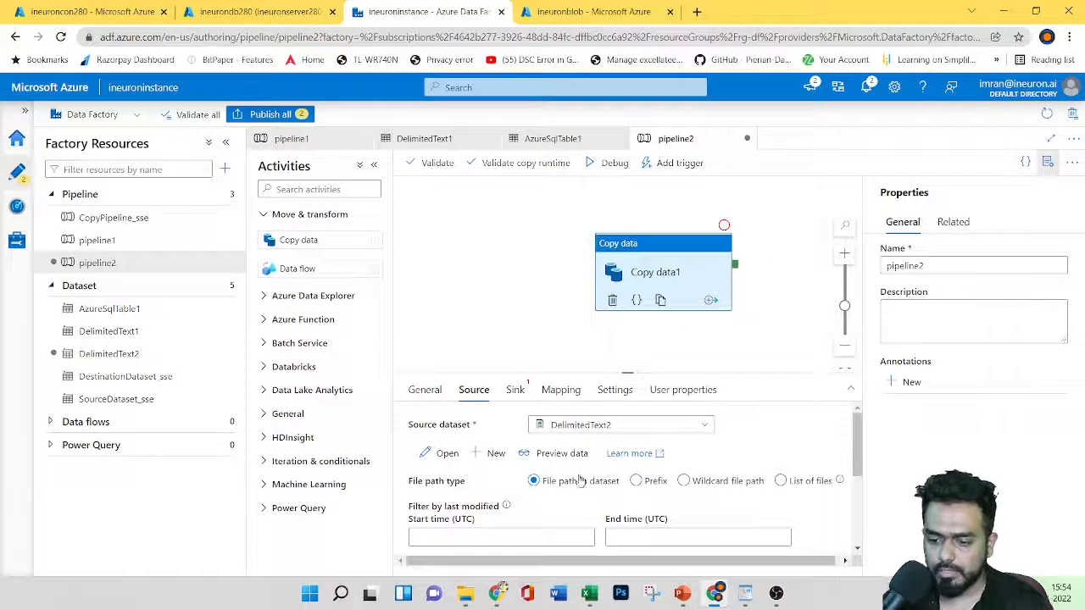
pyautogui.scroll(-3, 579, 480)
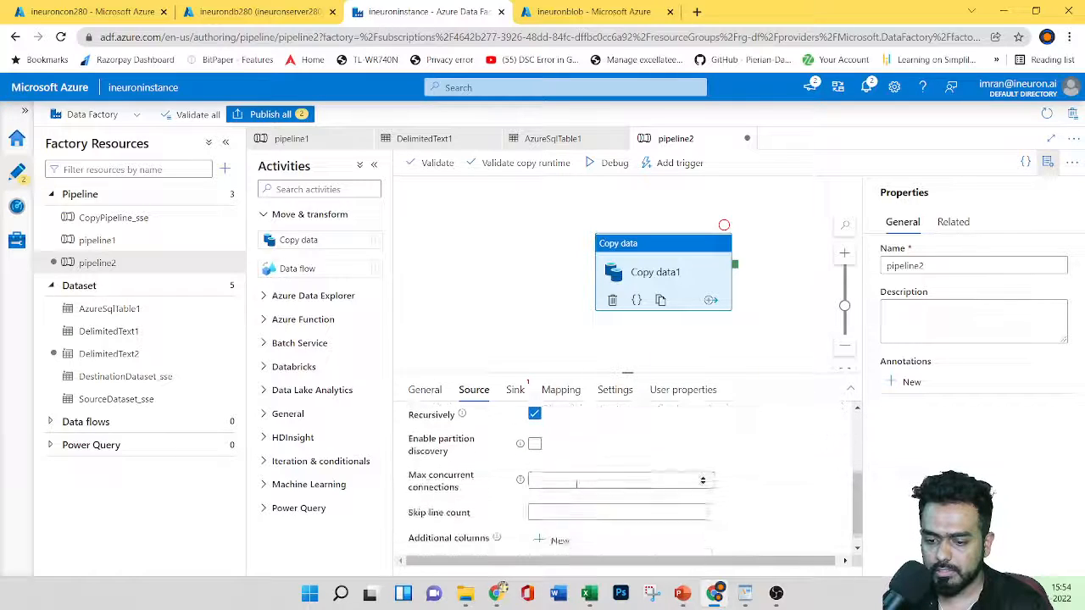
pyautogui.scroll(3, 576, 483)
pyautogui.scroll(-3, 595, 505)
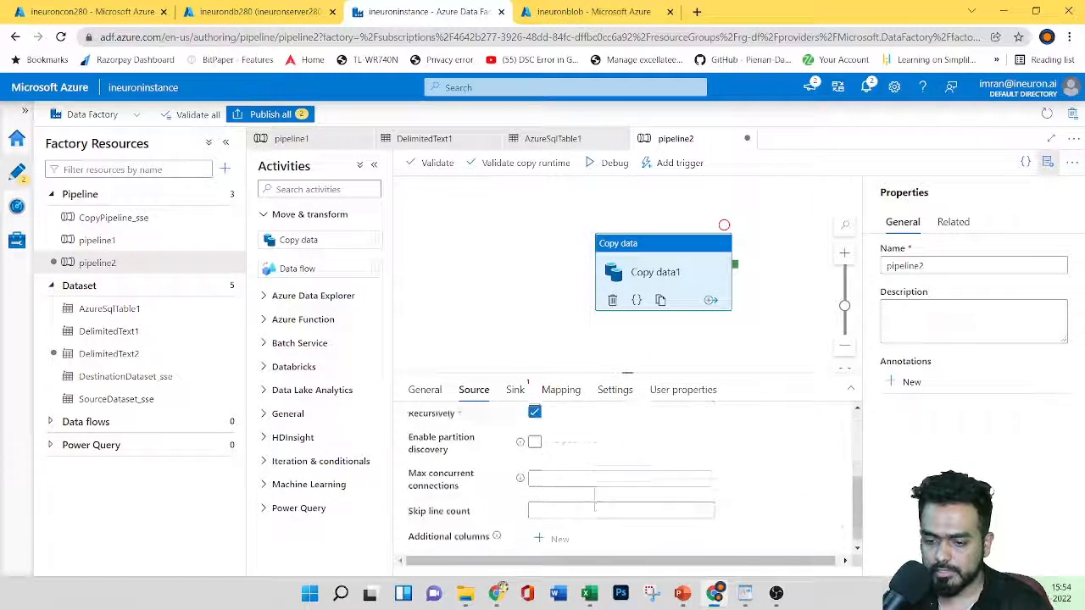
pyautogui.scroll(3, 594, 495)
# - Start a new sink dataset for the copy activity with Azure SQL Database as the data store
pyautogui.click(515, 389)
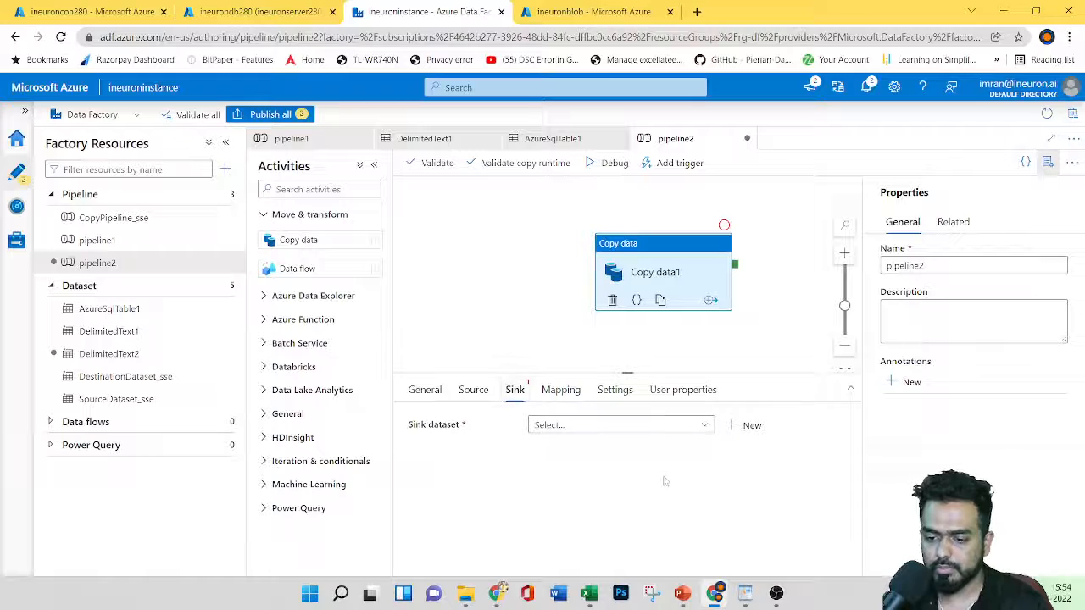
pyautogui.click(745, 426)
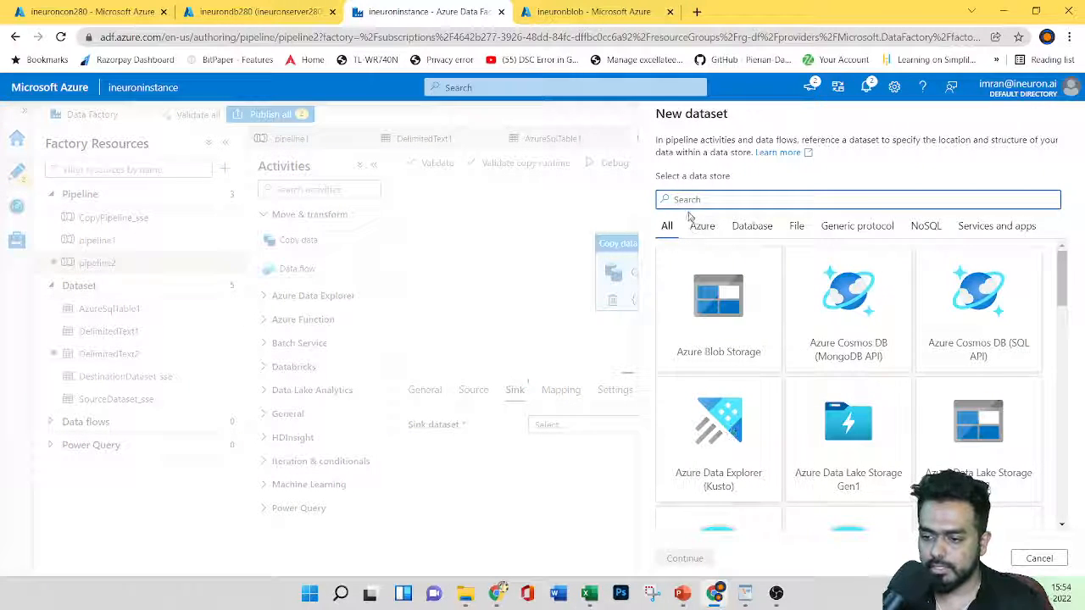
pyautogui.write('sql')
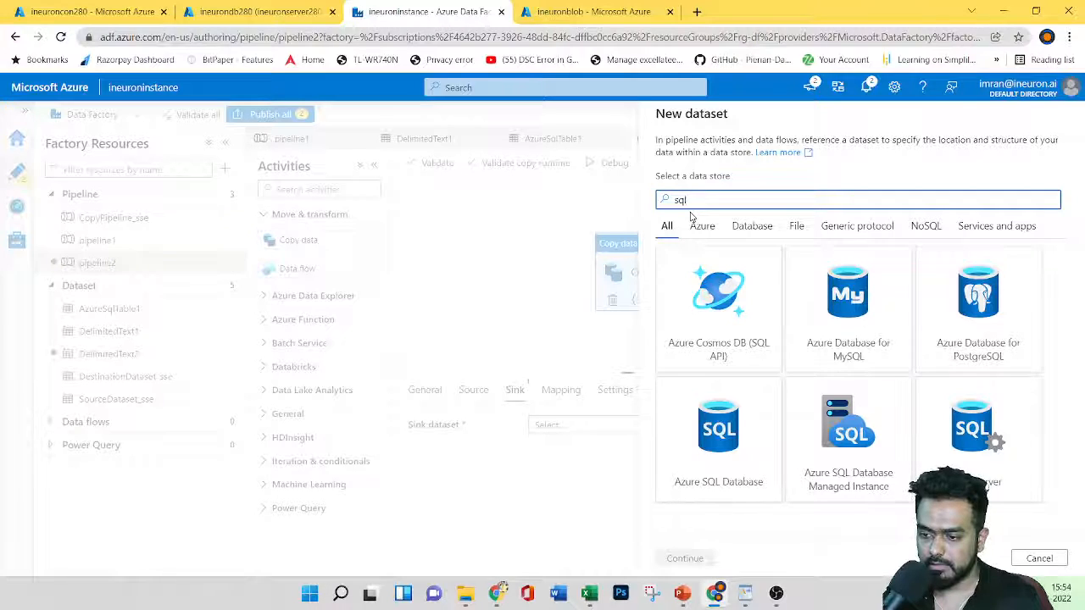
pyautogui.click(727, 462)
pyautogui.click(685, 558)
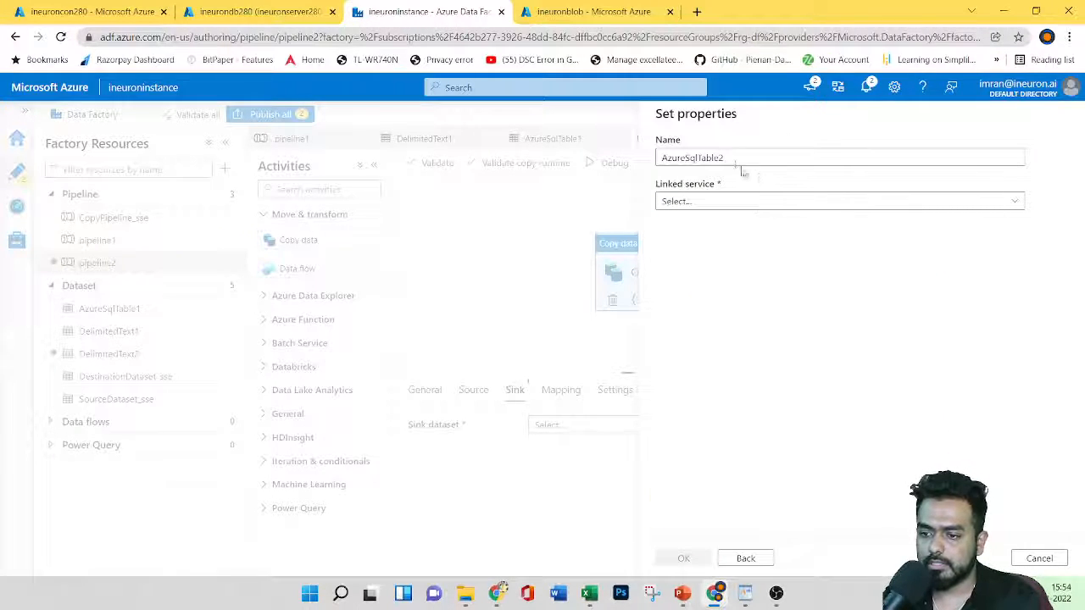
# - Create the sink dataset with linked service ineuronsqlcon280 and table dbo.Product
pyautogui.click(714, 205)
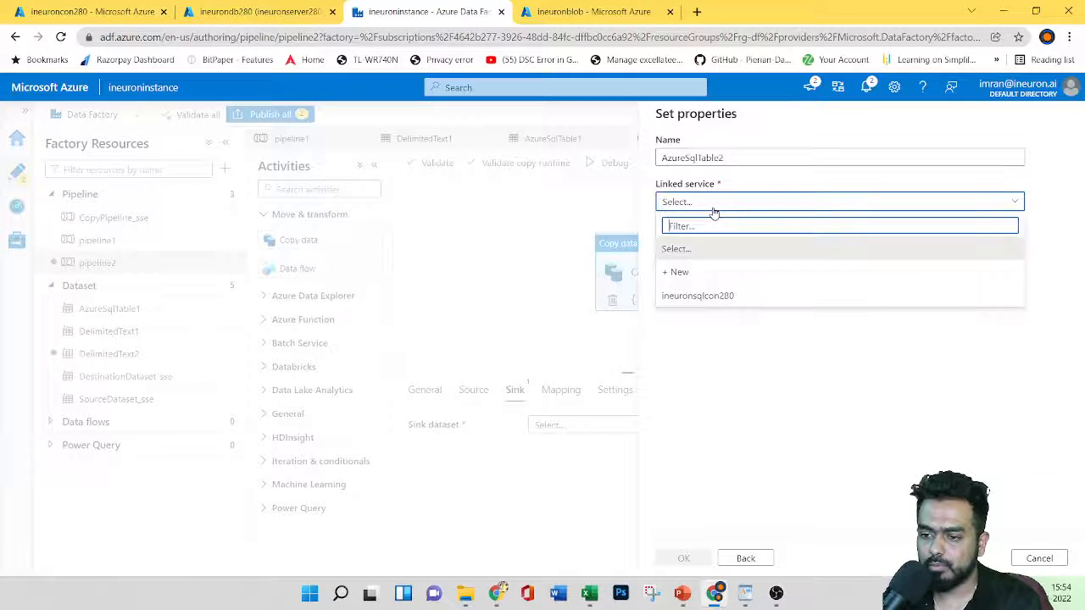
pyautogui.click(716, 296)
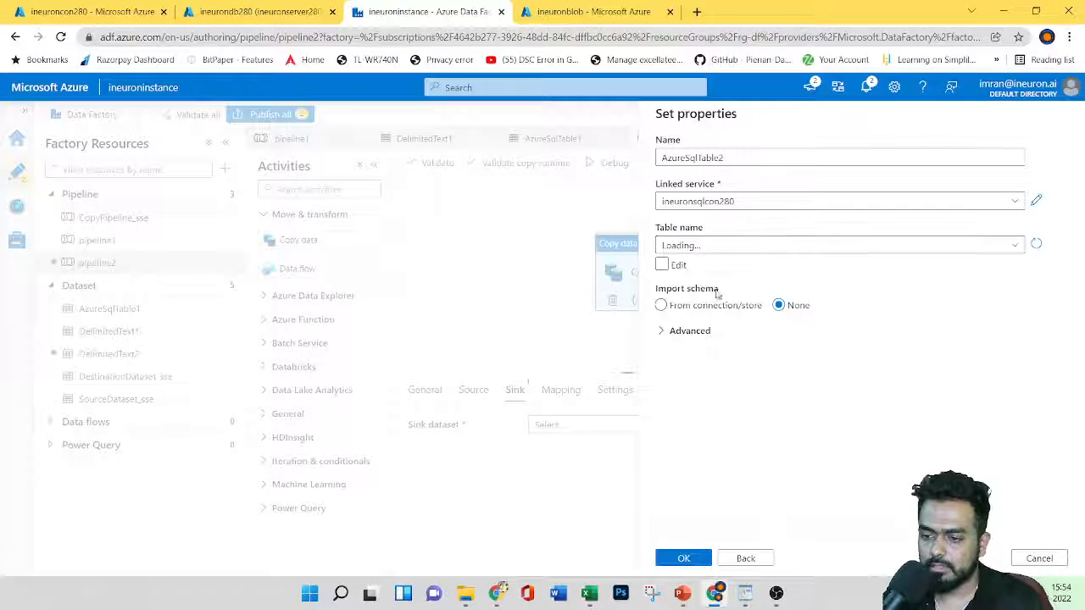
pyautogui.click(751, 245)
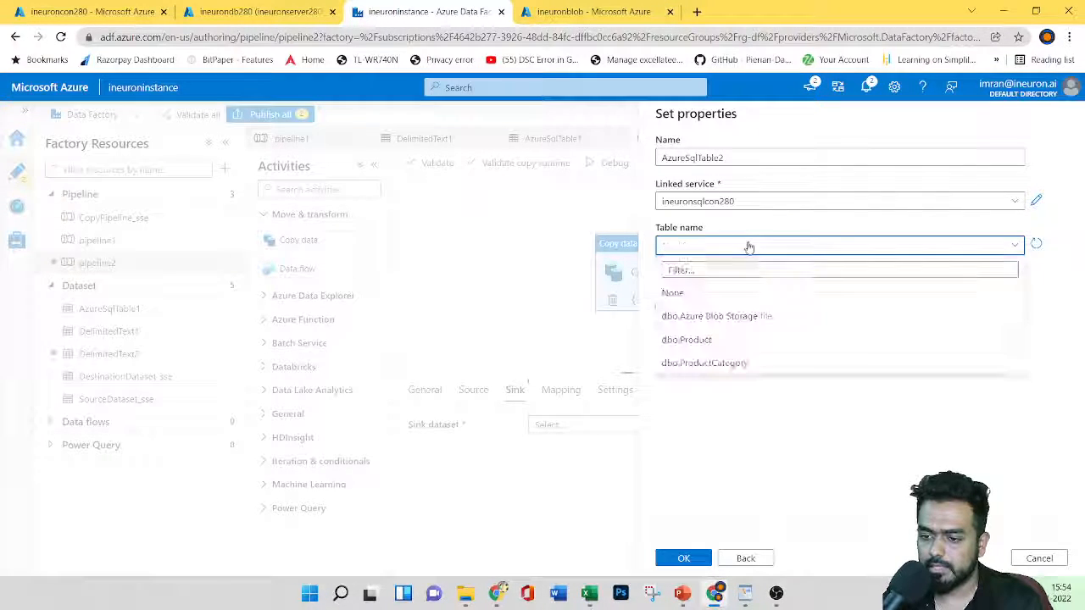
pyautogui.click(727, 341)
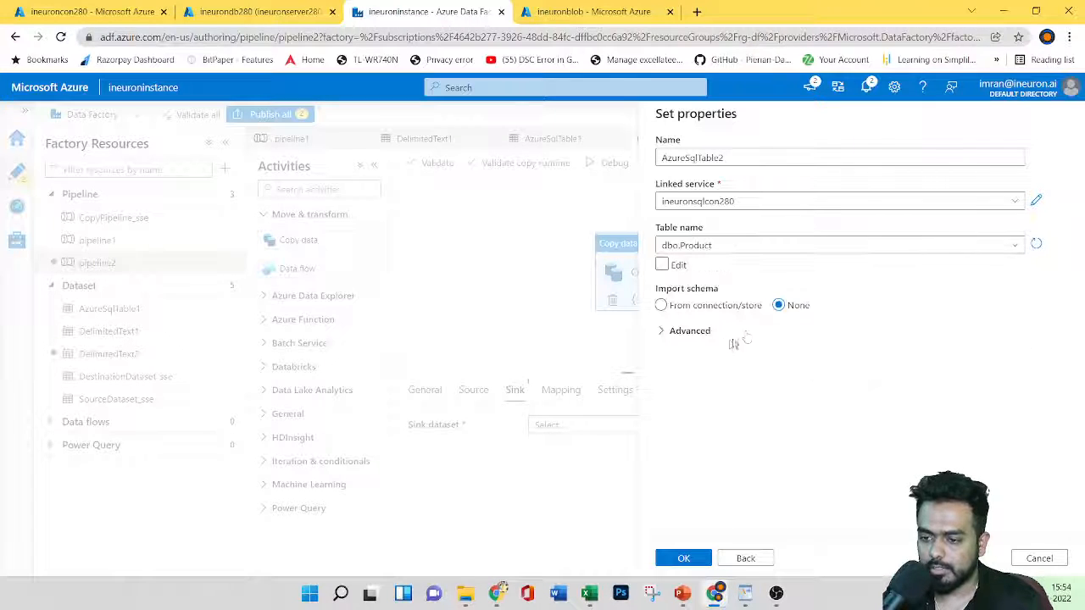
pyautogui.click(698, 558)
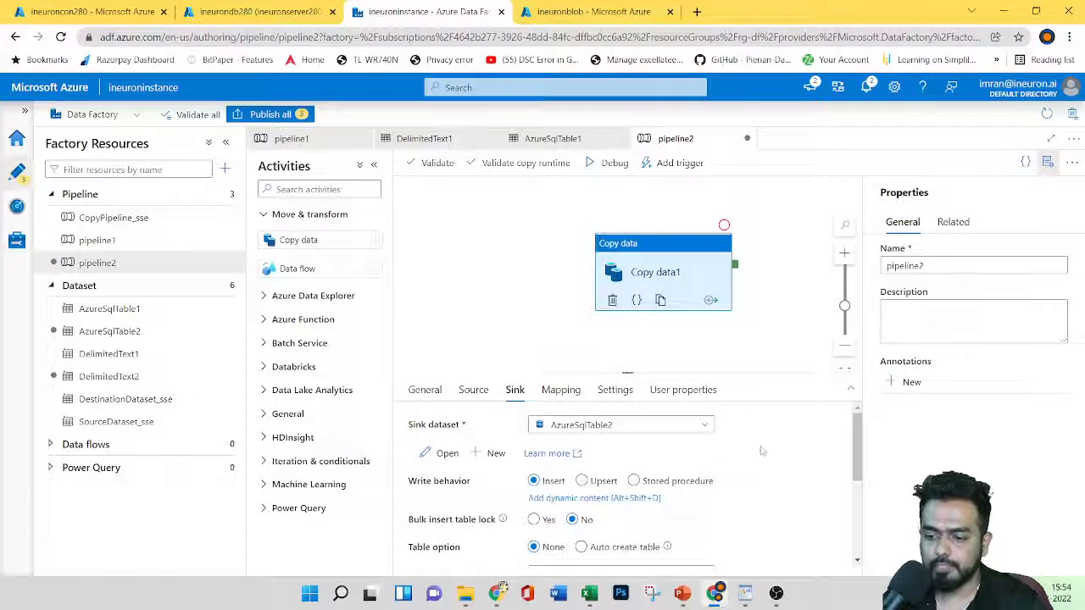
# - Import the source and sink schemas into the copy activity's column mapping
pyautogui.scroll(-5, 755, 450)
pyautogui.scroll(3, 661, 441)
pyautogui.click(561, 389)
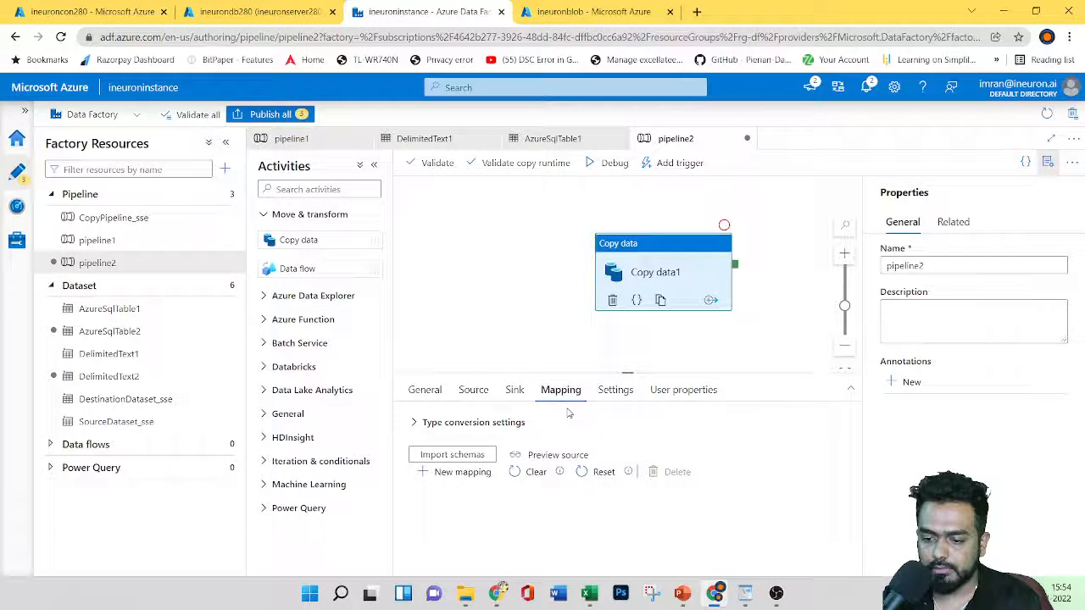
pyautogui.click(452, 455)
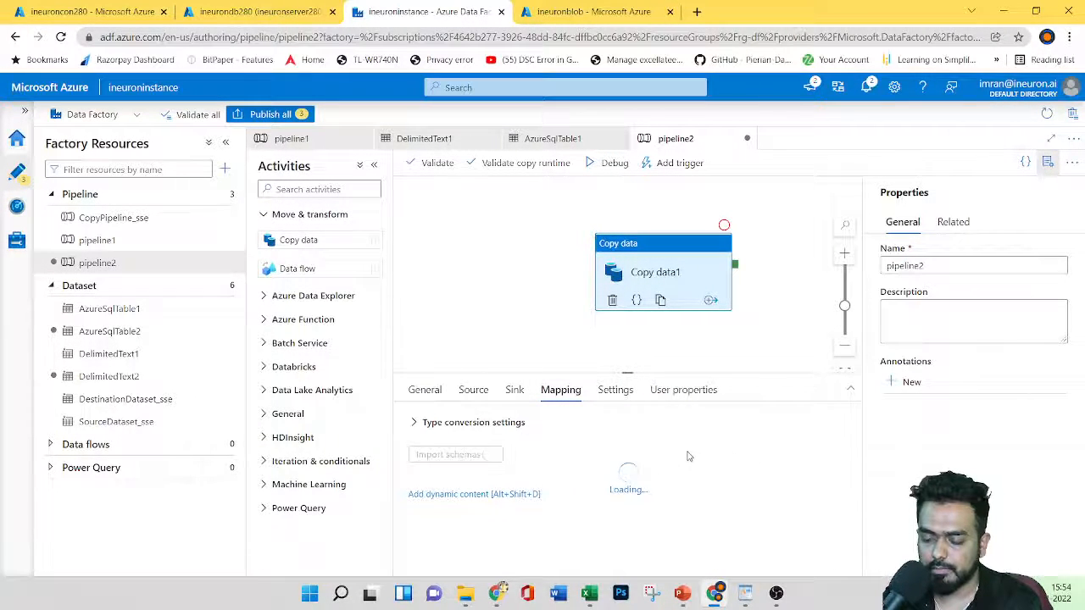
pyautogui.scroll(-10, 688, 459)
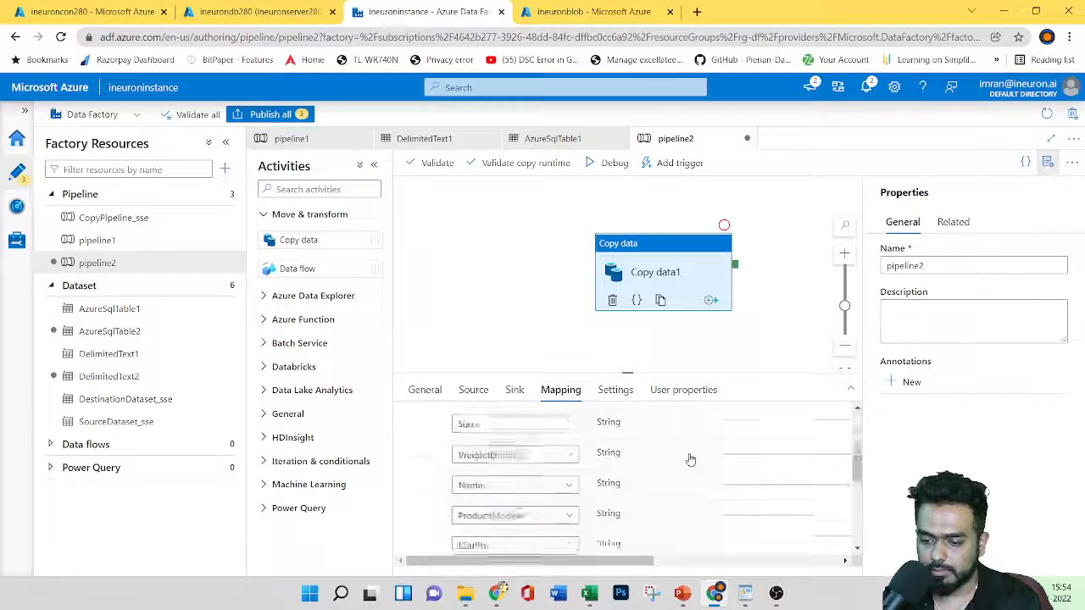
# - Review the copy activity's performance and fault tolerance settings, and auto-generate its Source and Destination user properties
pyautogui.click(615, 390)
pyautogui.scroll(-2, 667, 484)
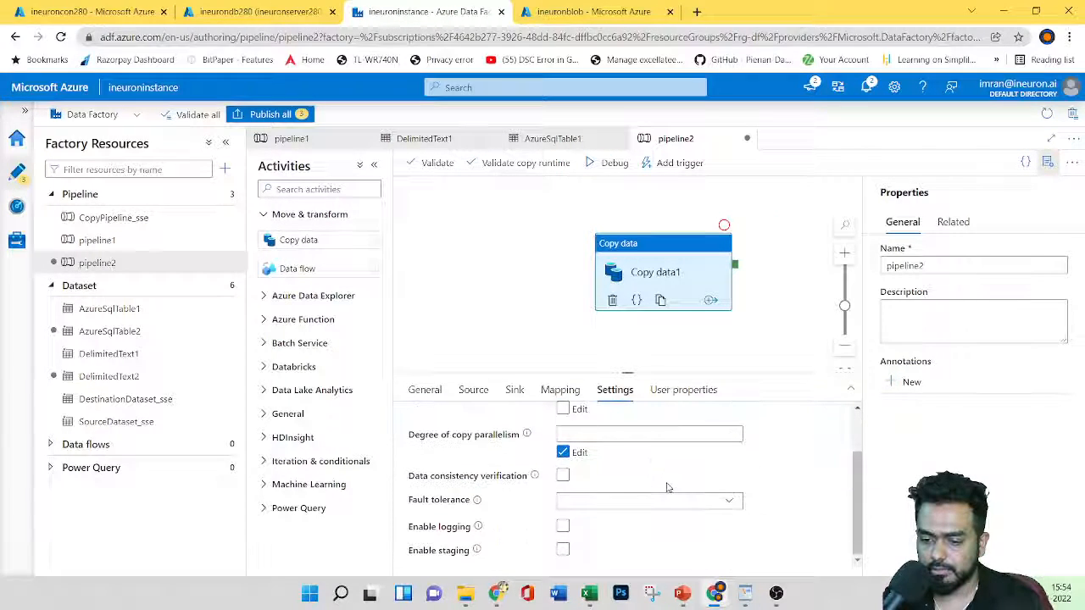
pyautogui.scroll(2, 667, 484)
pyautogui.scroll(-2, 666, 484)
pyautogui.click(683, 390)
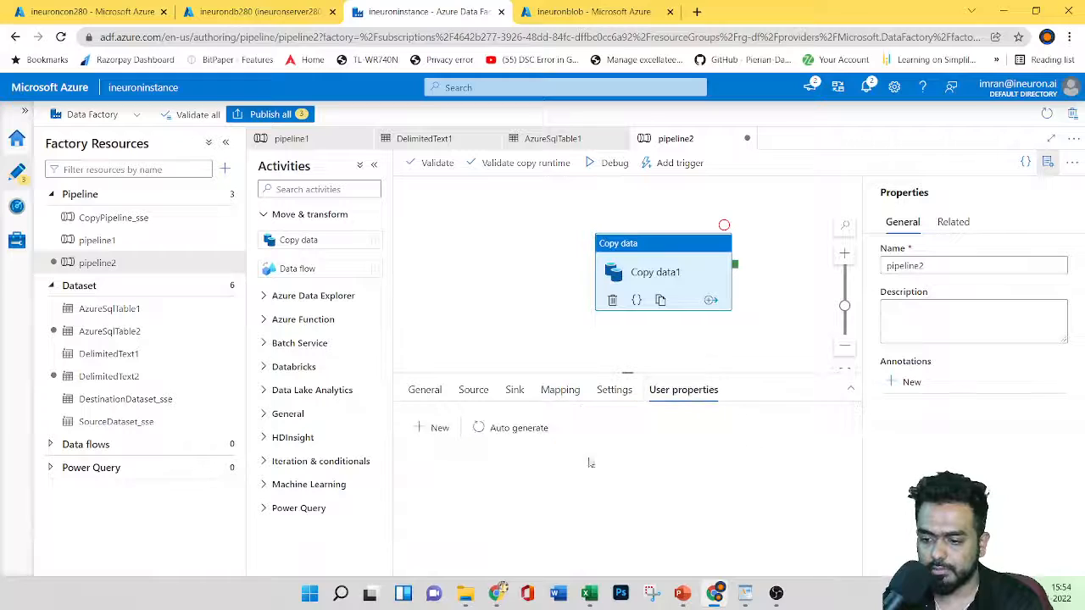
pyautogui.click(517, 427)
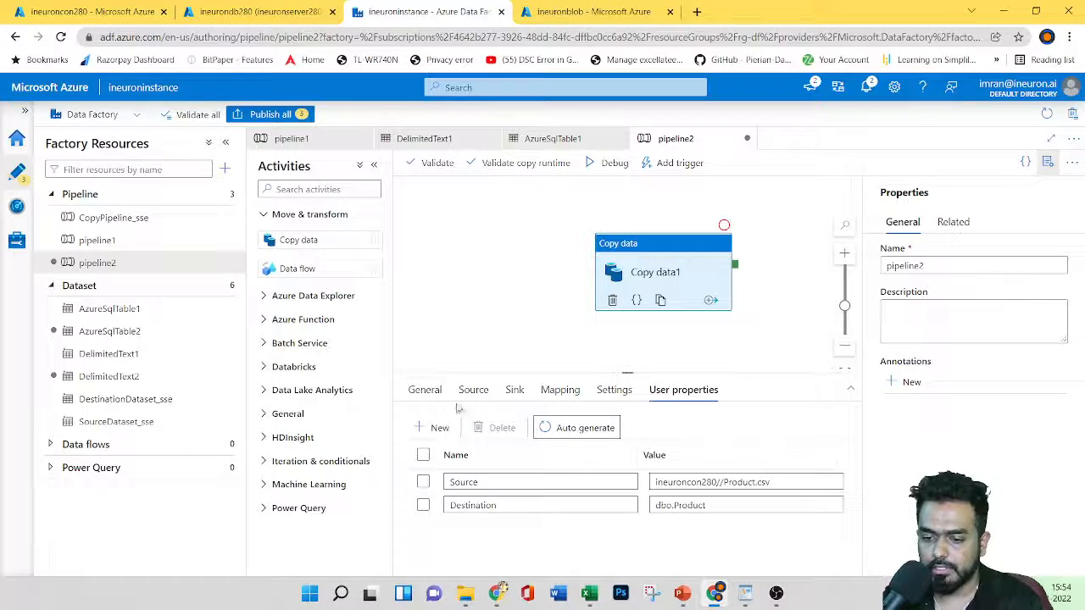
pyautogui.click(425, 390)
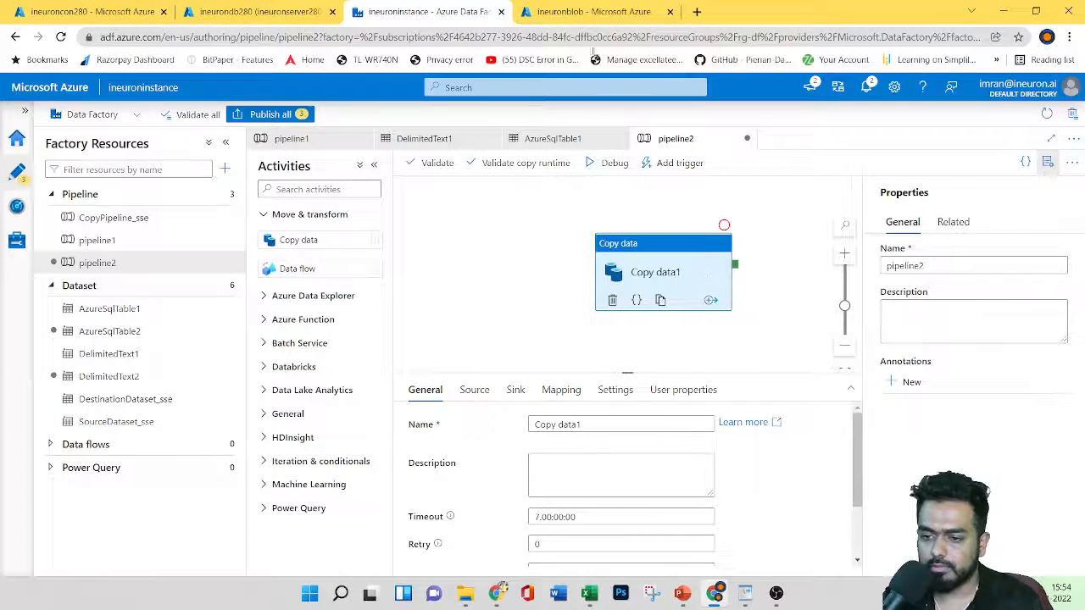
# - Validate pipeline2 and publish it together with the new datasets DelimitedText2 and AzureSqlTable2
pyautogui.click(430, 166)
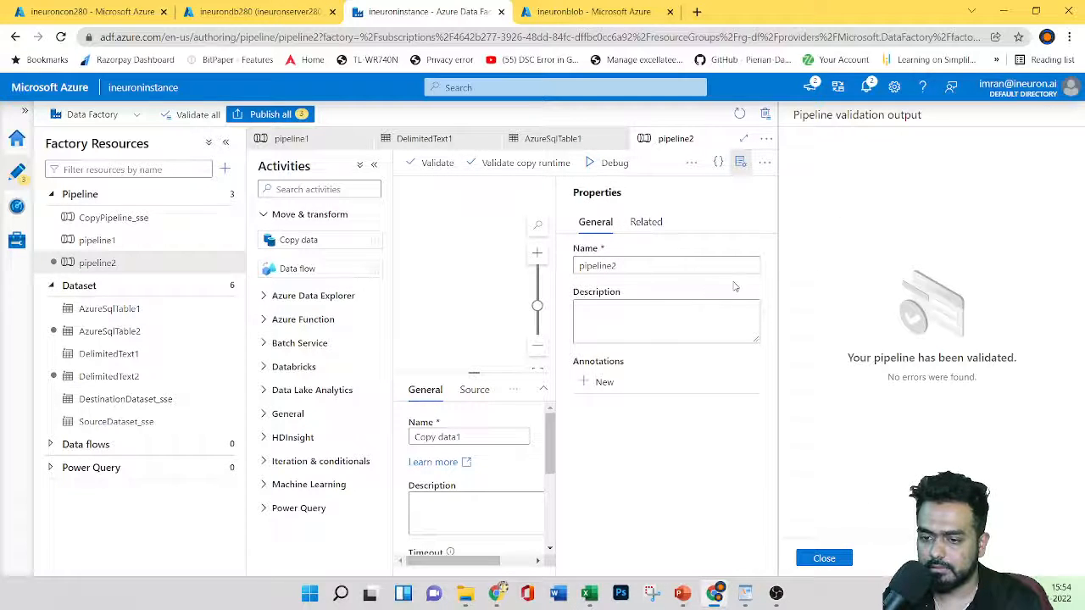
pyautogui.click(824, 558)
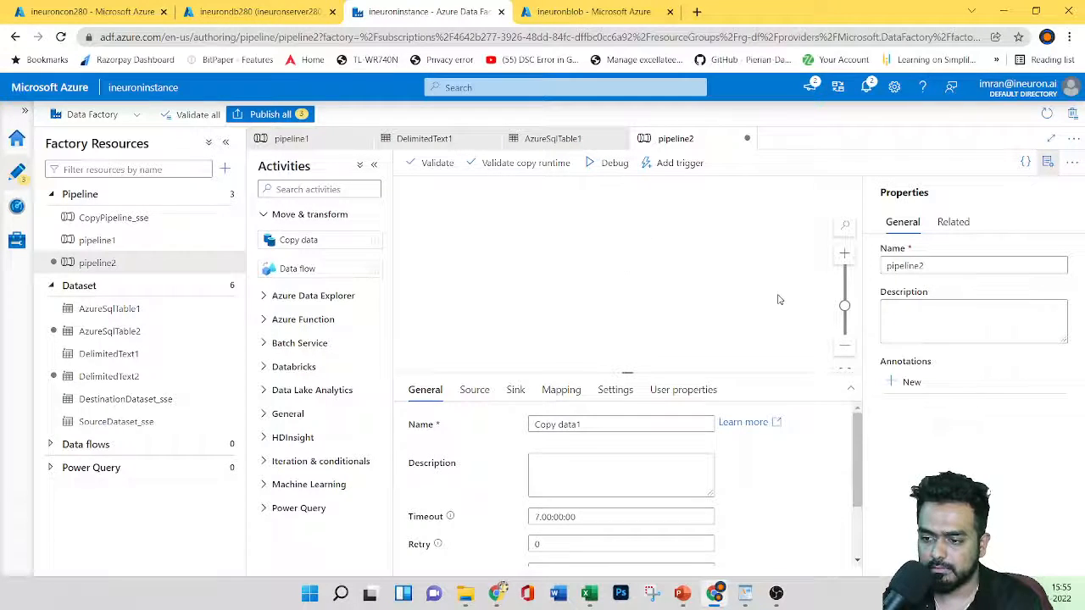
pyautogui.moveTo(844, 306); pyautogui.dragTo(845, 317)
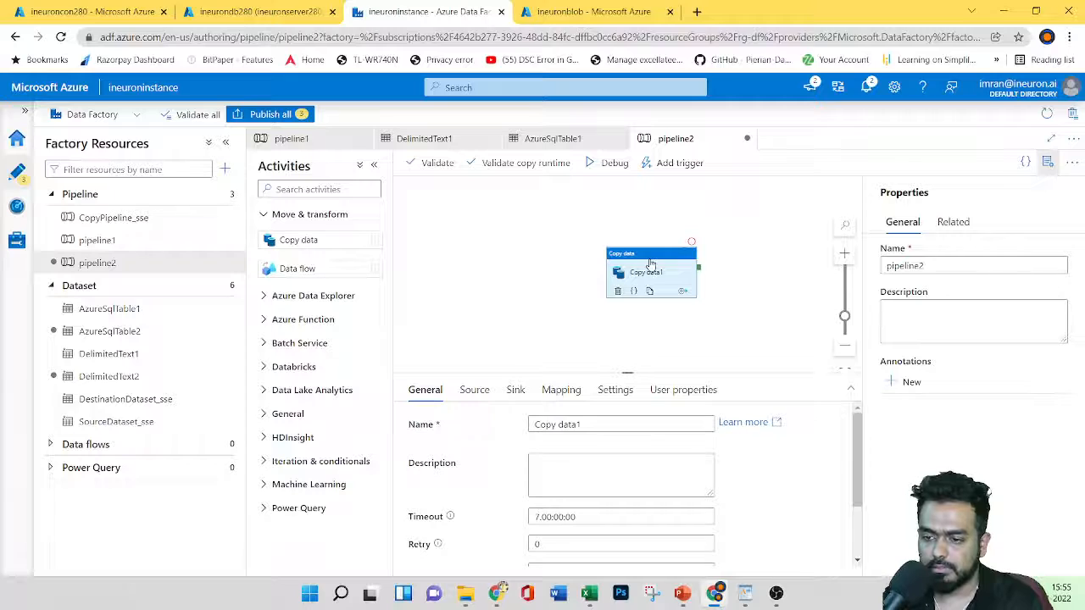
pyautogui.click(273, 114)
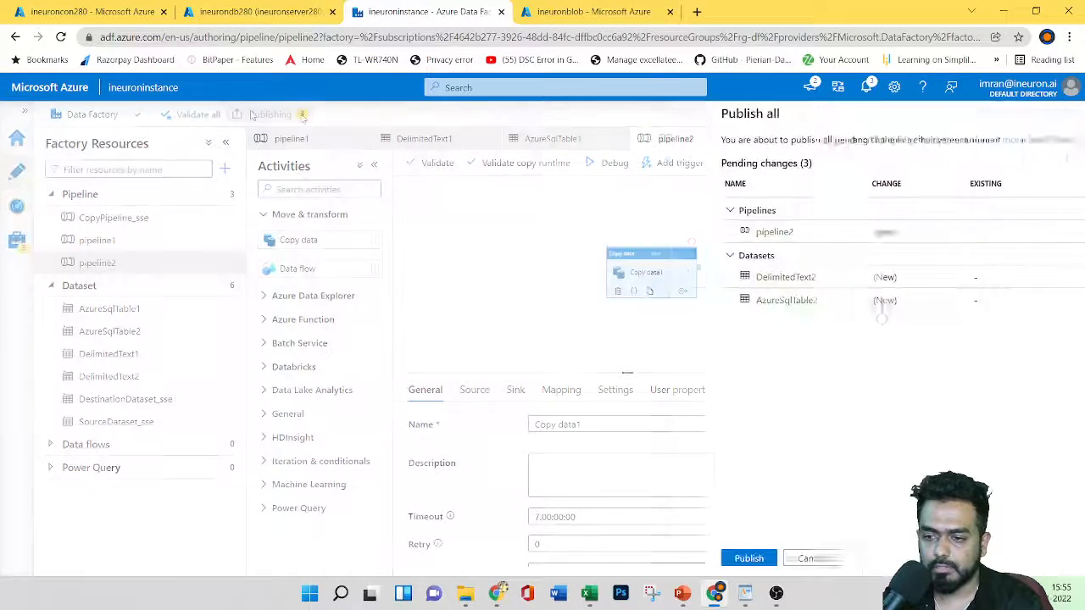
pyautogui.click(683, 558)
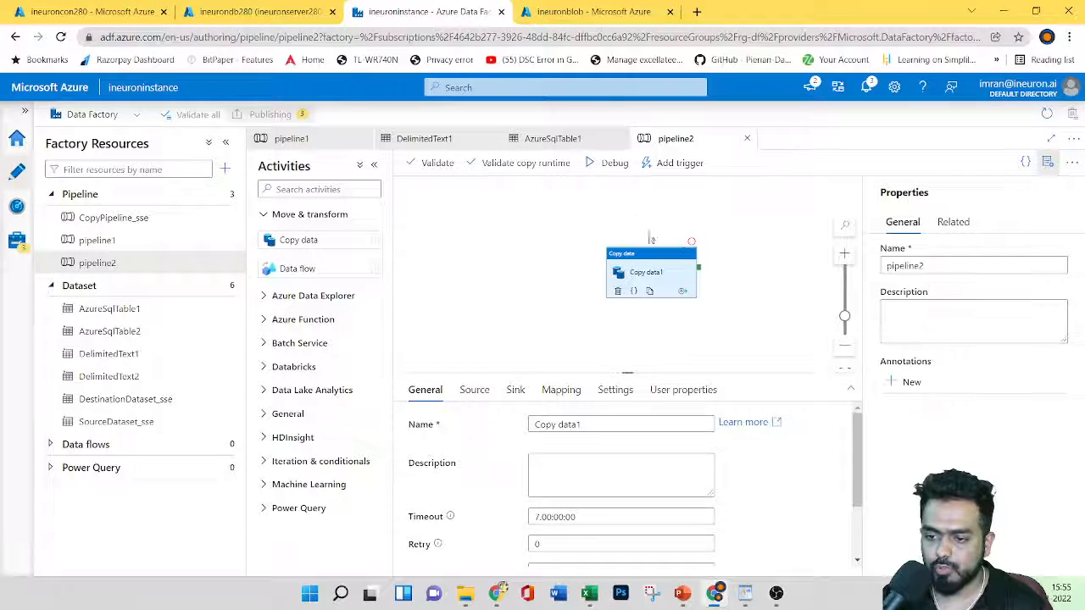
pyautogui.click(675, 163)
pyautogui.click(658, 186)
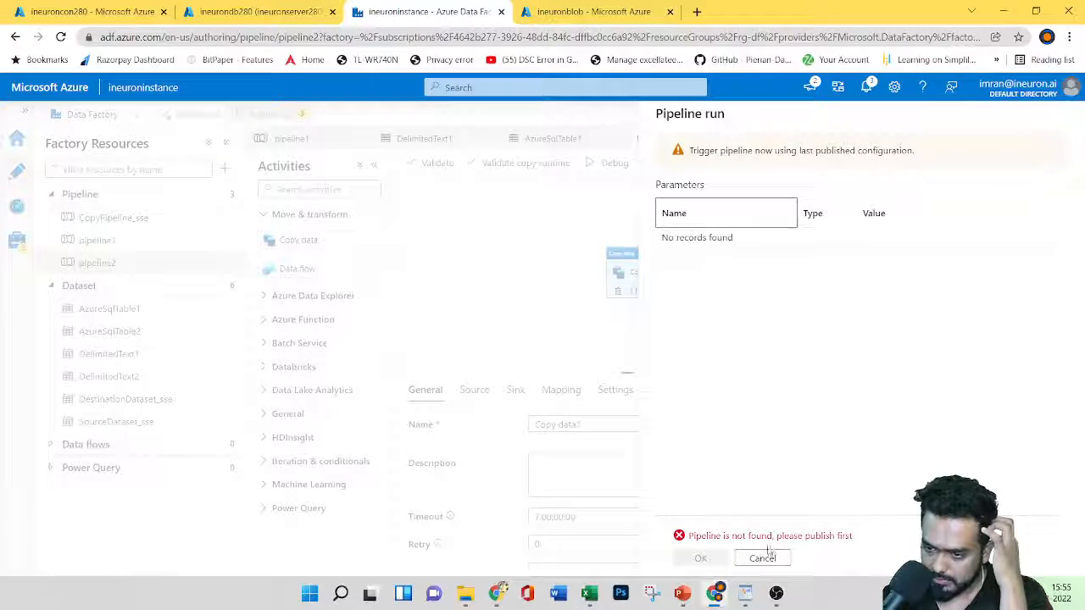
pyautogui.click(762, 558)
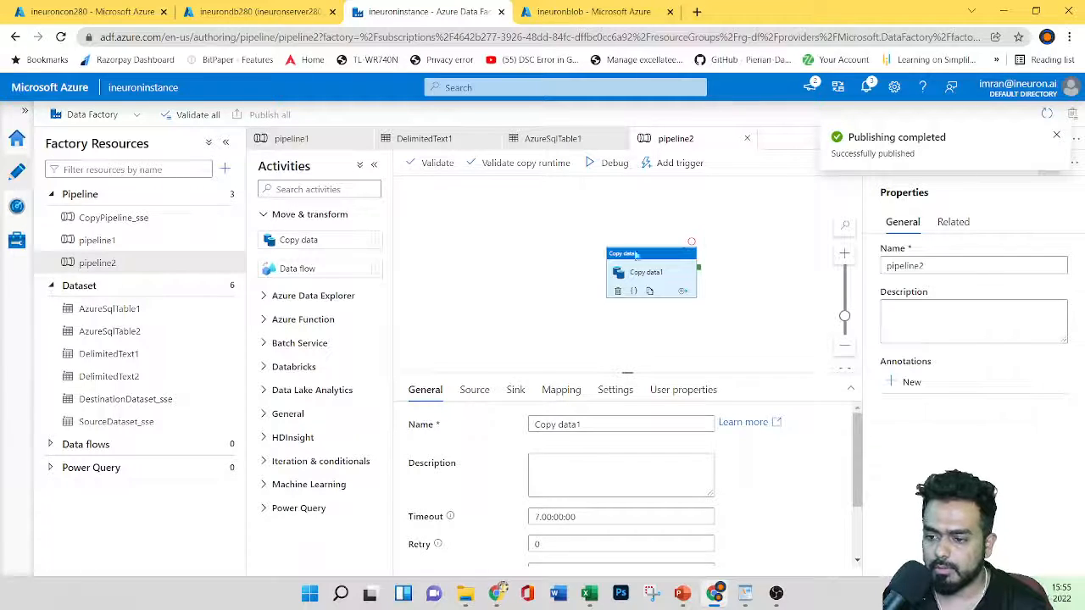
# - Trigger an immediate run of the published pipeline2
pyautogui.click(676, 163)
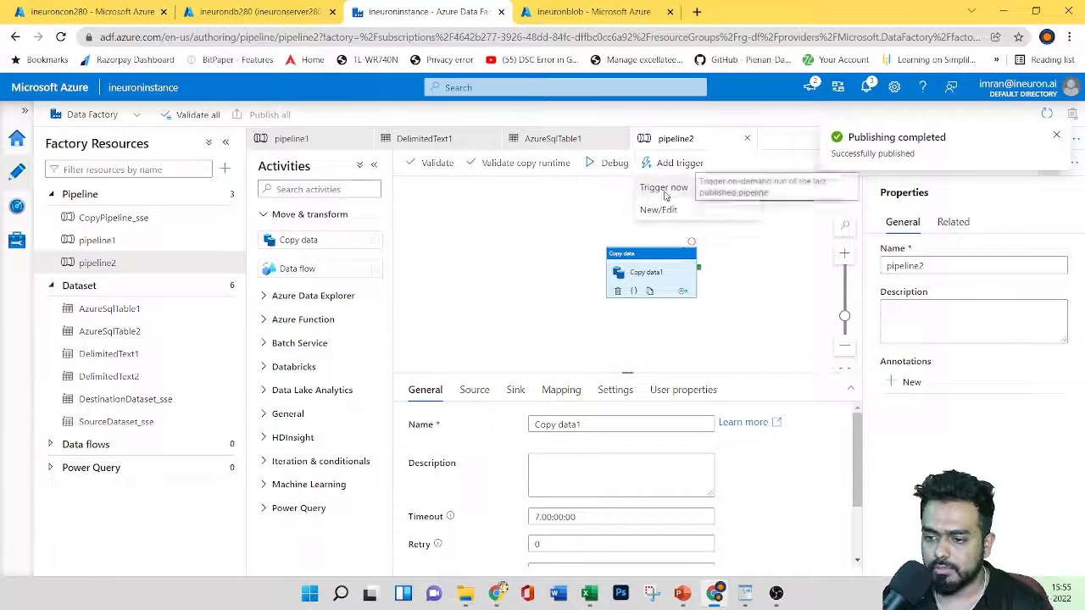
pyautogui.click(666, 189)
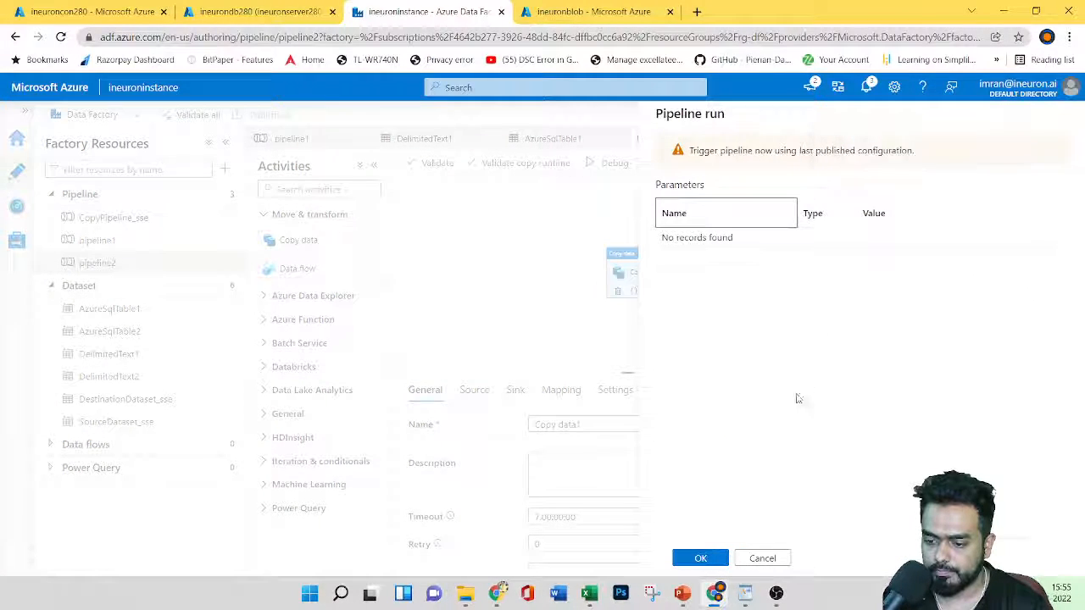
pyautogui.click(700, 558)
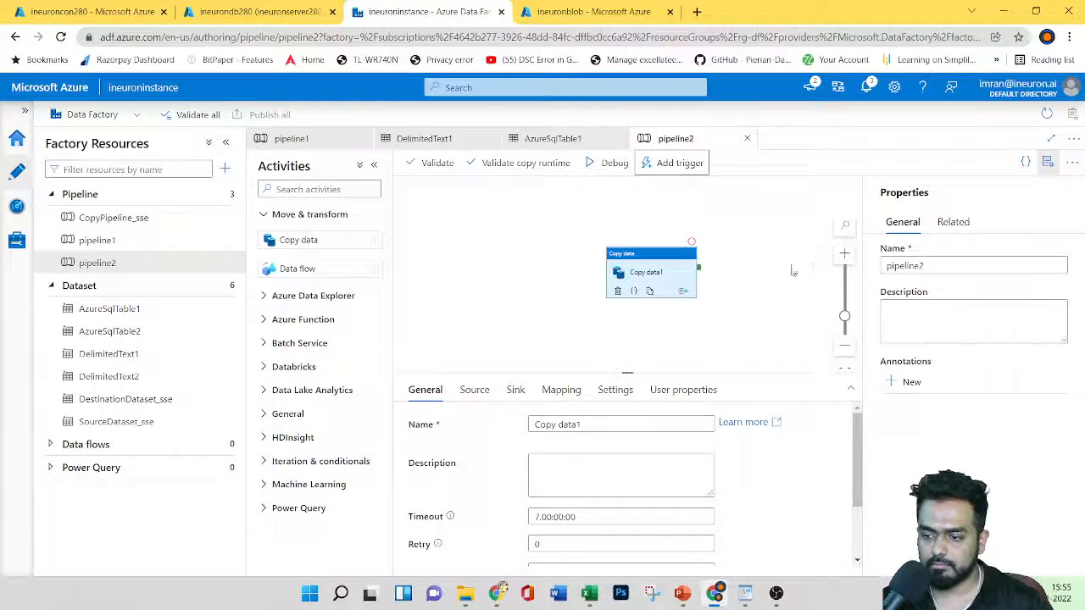
pyautogui.click(845, 254)
pyautogui.click(845, 254)
pyautogui.click(845, 254)
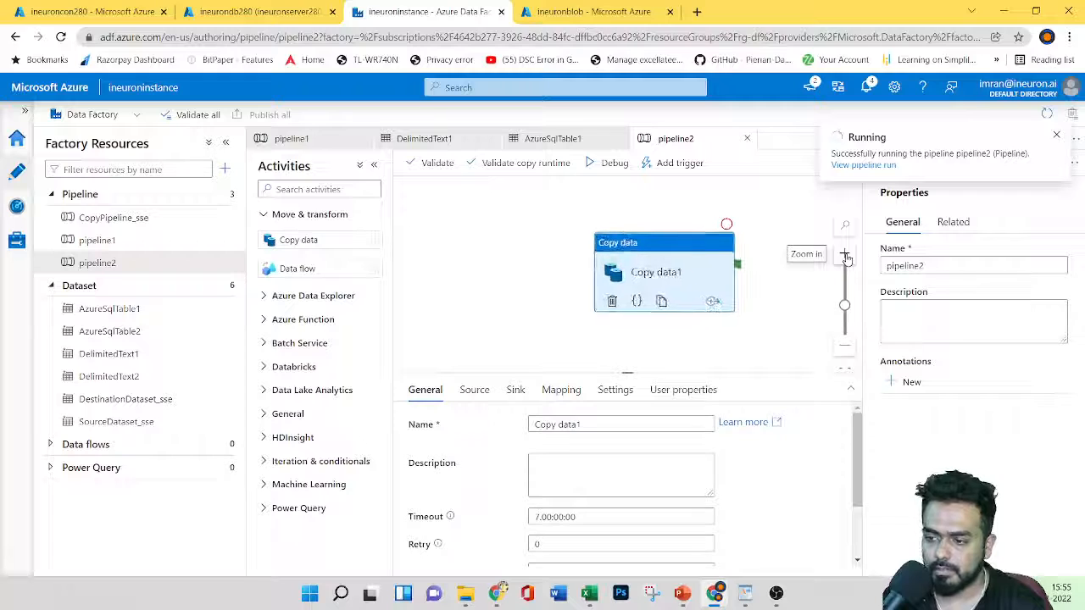
pyautogui.click(845, 255)
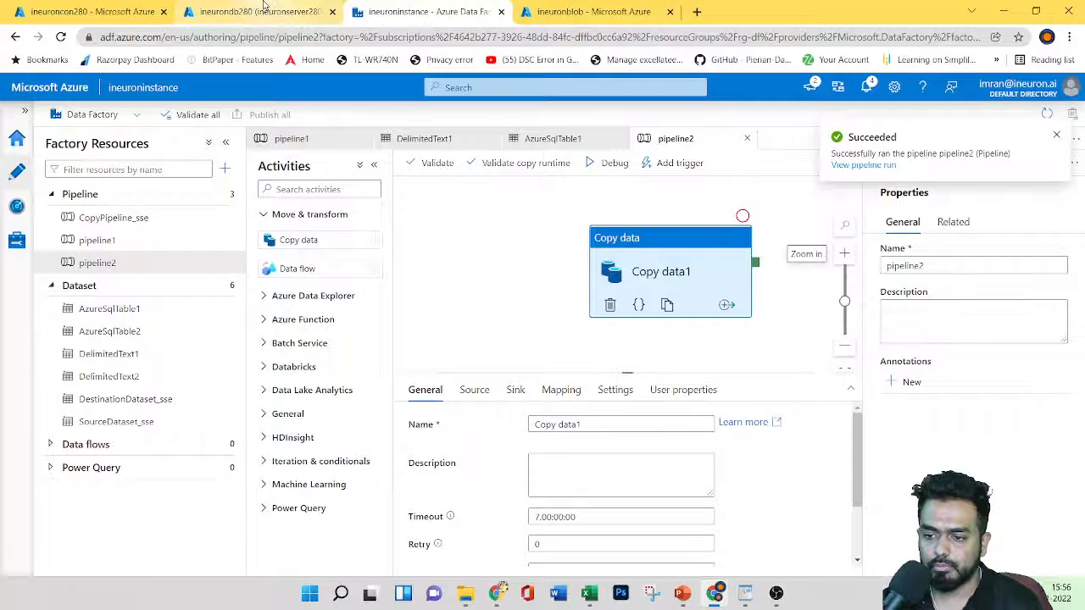
# - Refresh the ineurondb280 tables in the Azure portal's query editor and query the top 1000 rows of dbo.Product
pyautogui.click(265, 9)
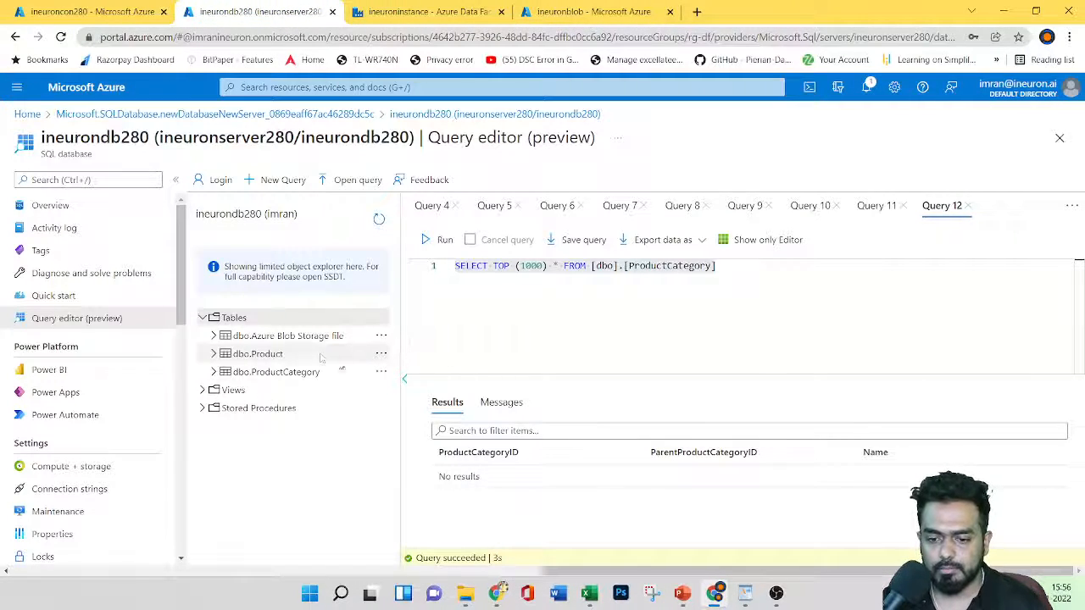
pyautogui.click(378, 219)
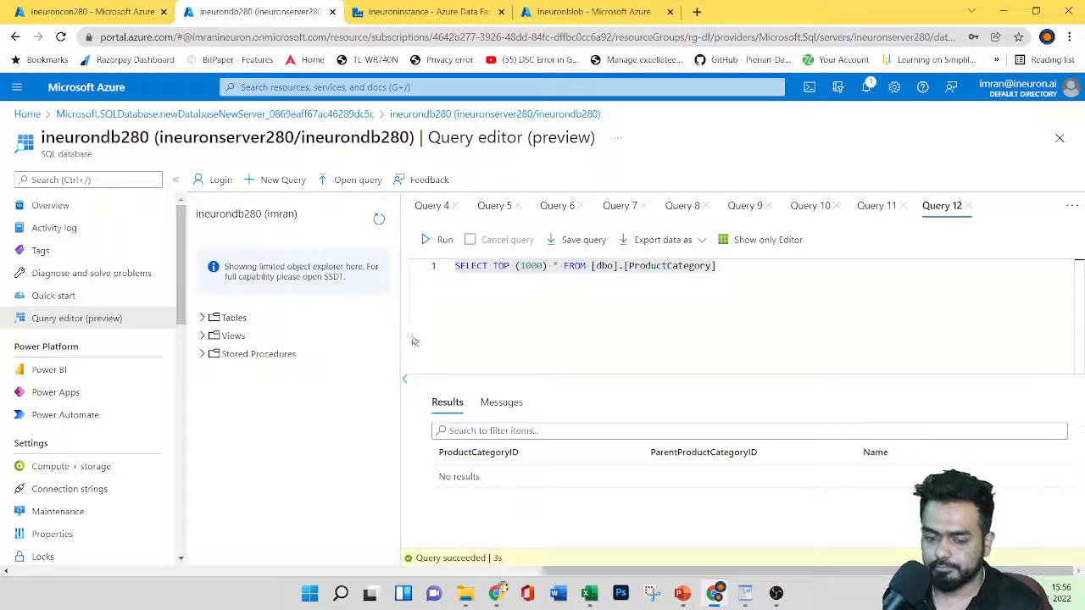
pyautogui.click(203, 317)
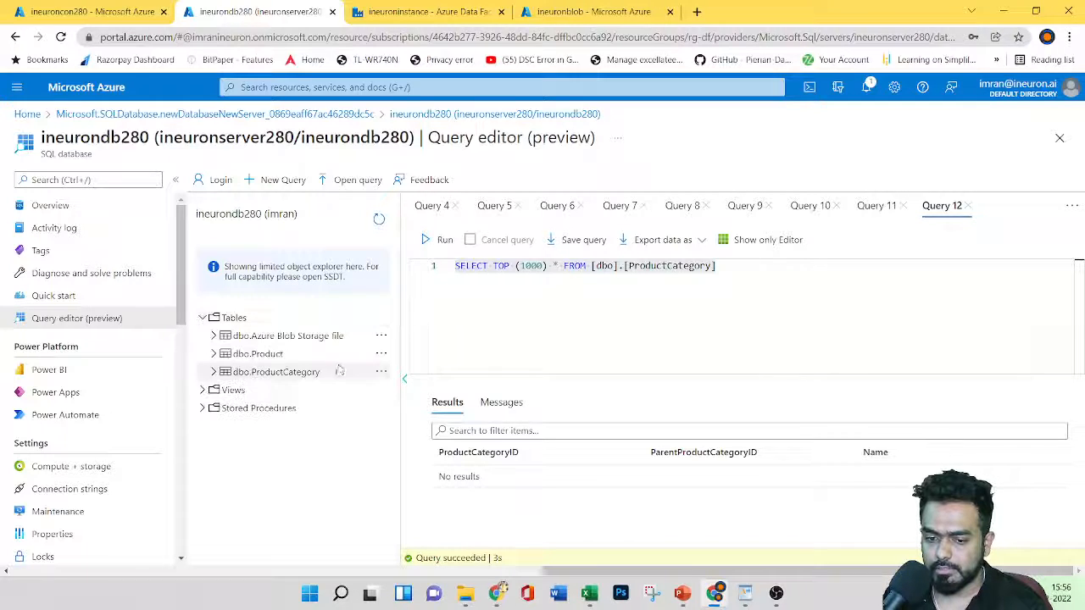
pyautogui.click(382, 353)
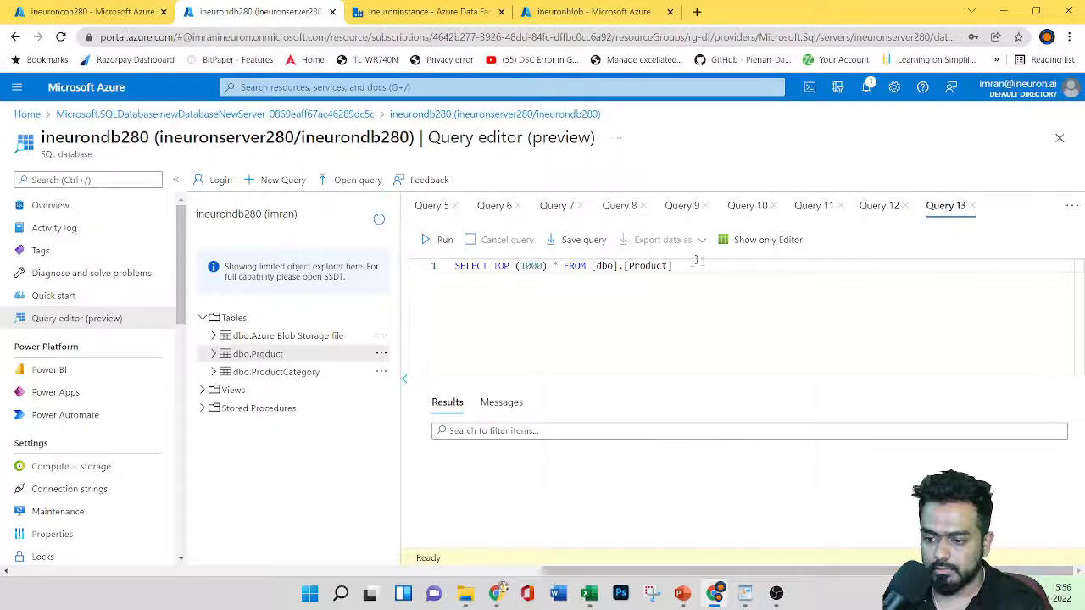
pyautogui.click(428, 240)
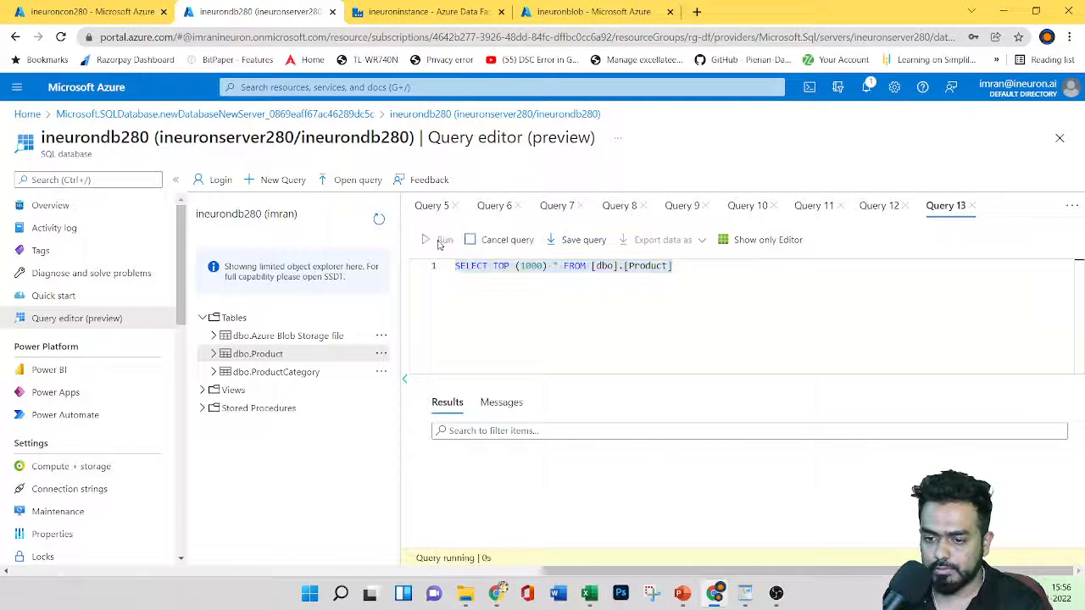
pyautogui.scroll(-5, 626, 443)
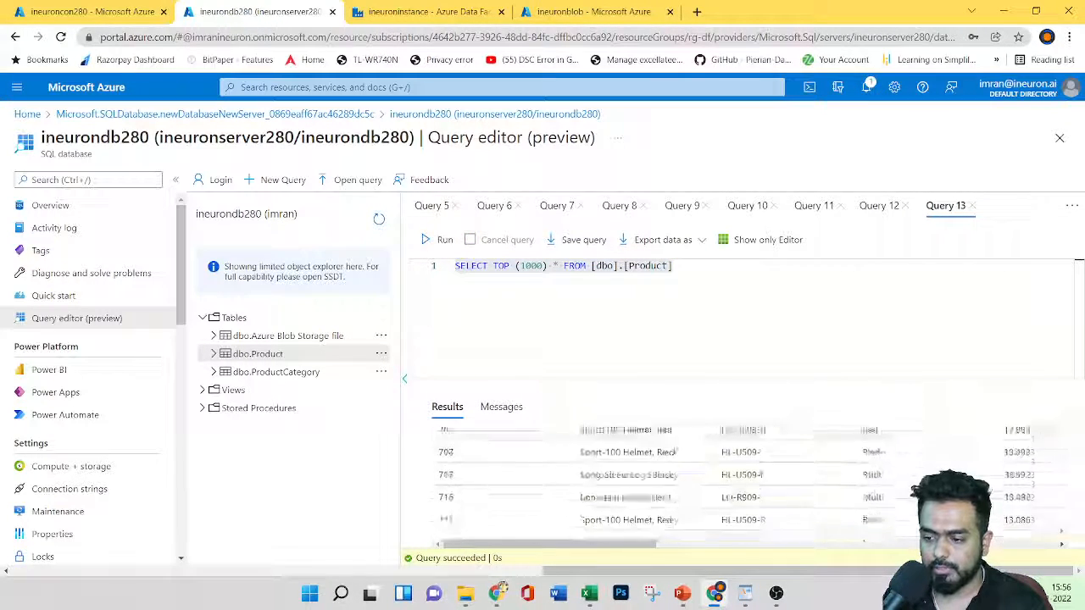
# - Check the files in the ineuroncon280 container and the source settings of pipeline2's copy activity in Data Factory
pyautogui.click(93, 11)
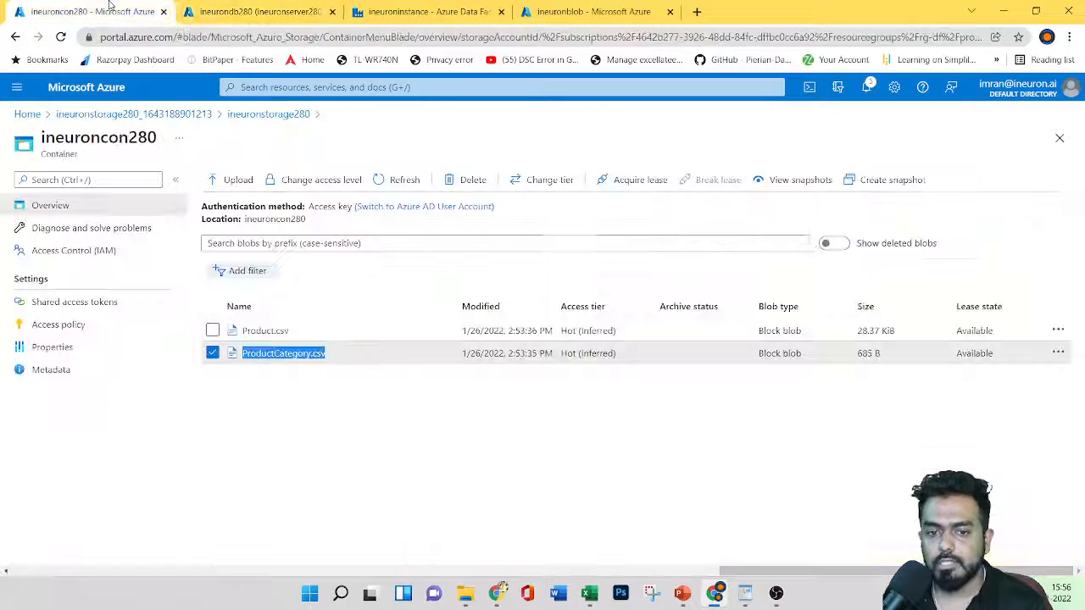
pyautogui.click(432, 11)
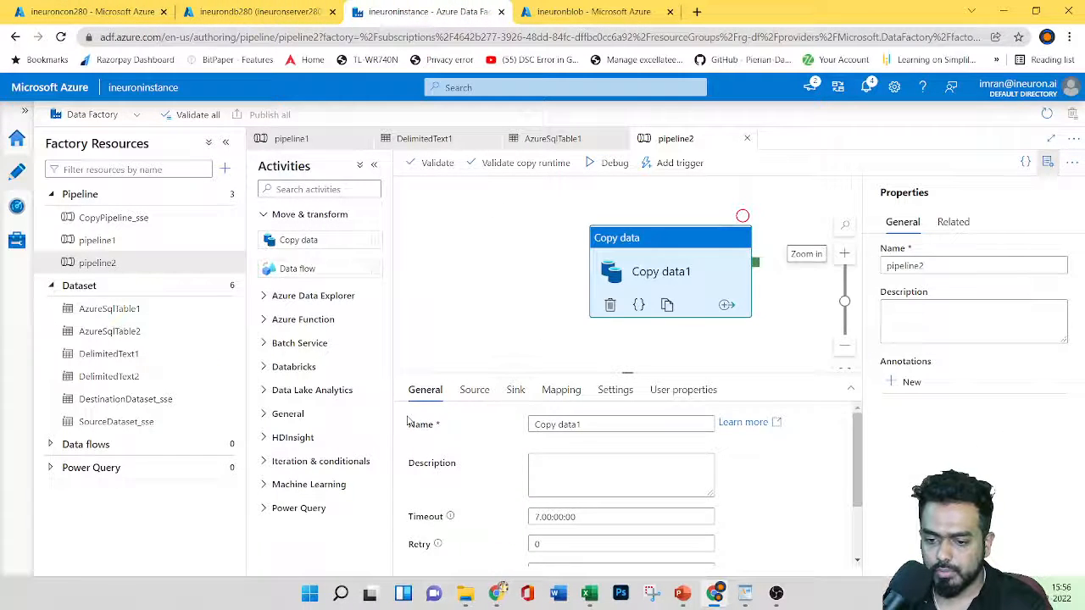
pyautogui.scroll(-2, 487, 458)
pyautogui.scroll(3, 517, 466)
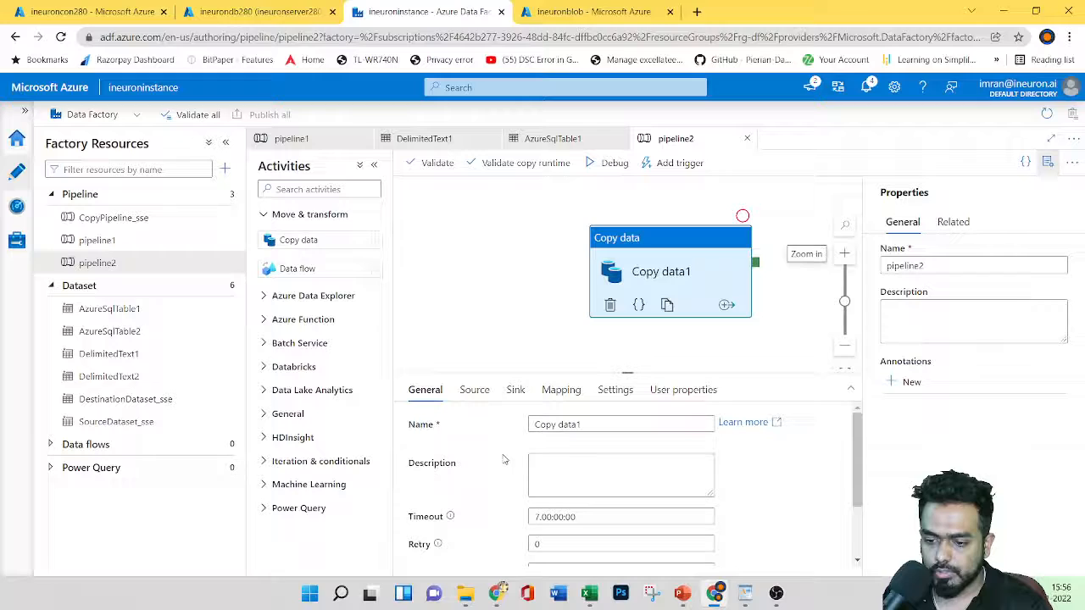
pyautogui.click(474, 390)
pyautogui.scroll(-2, 627, 491)
pyautogui.scroll(2, 614, 475)
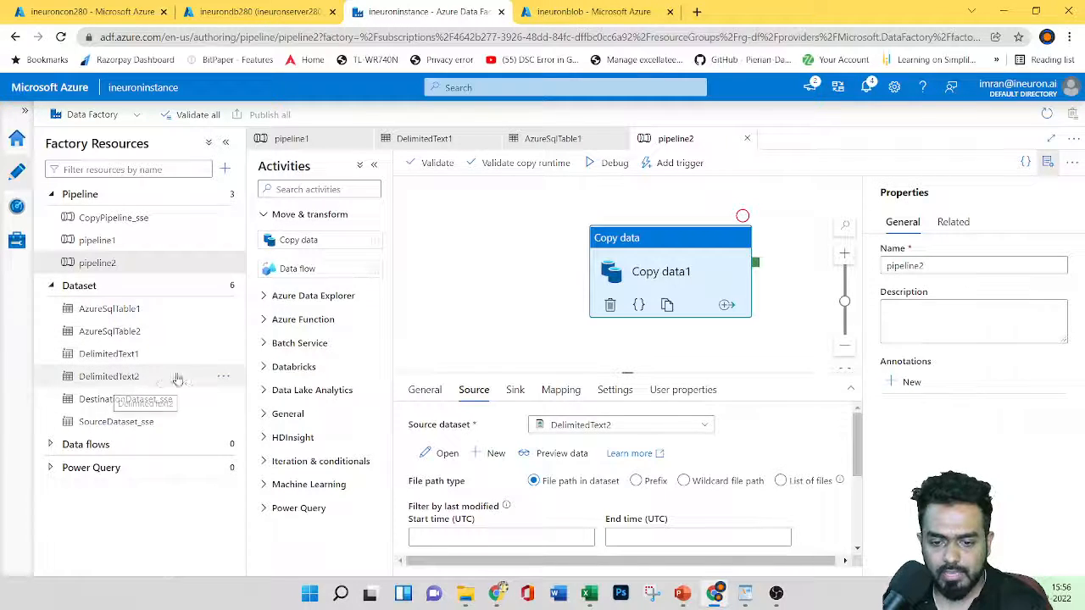
# - Open the DelimitedText2 dataset and bring up the dynamic content editor for the file name in its file path
pyautogui.click(222, 376)
pyautogui.click(246, 403)
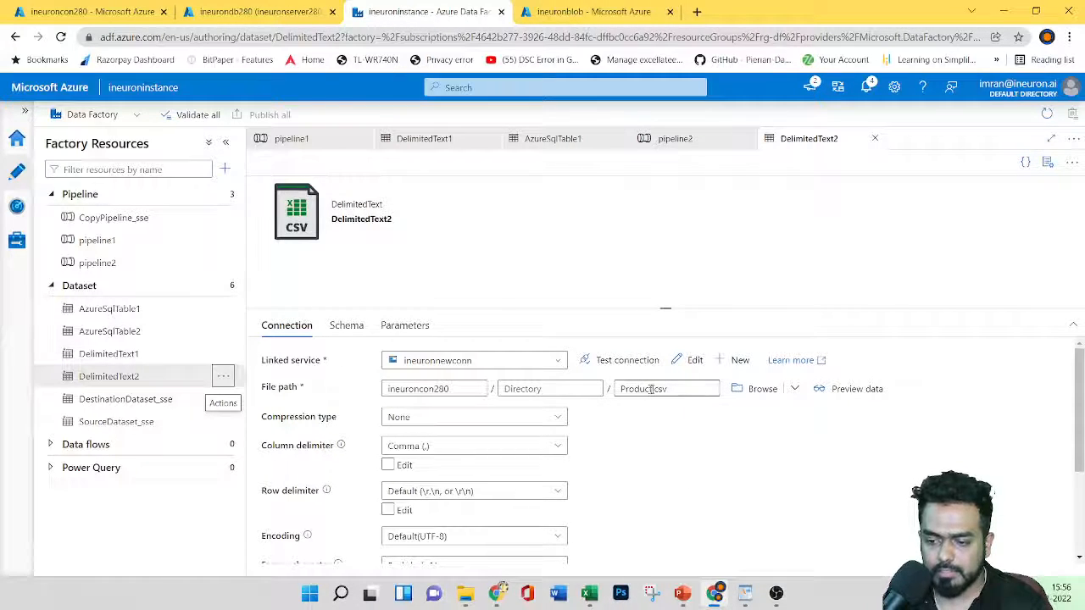
pyautogui.click(690, 390)
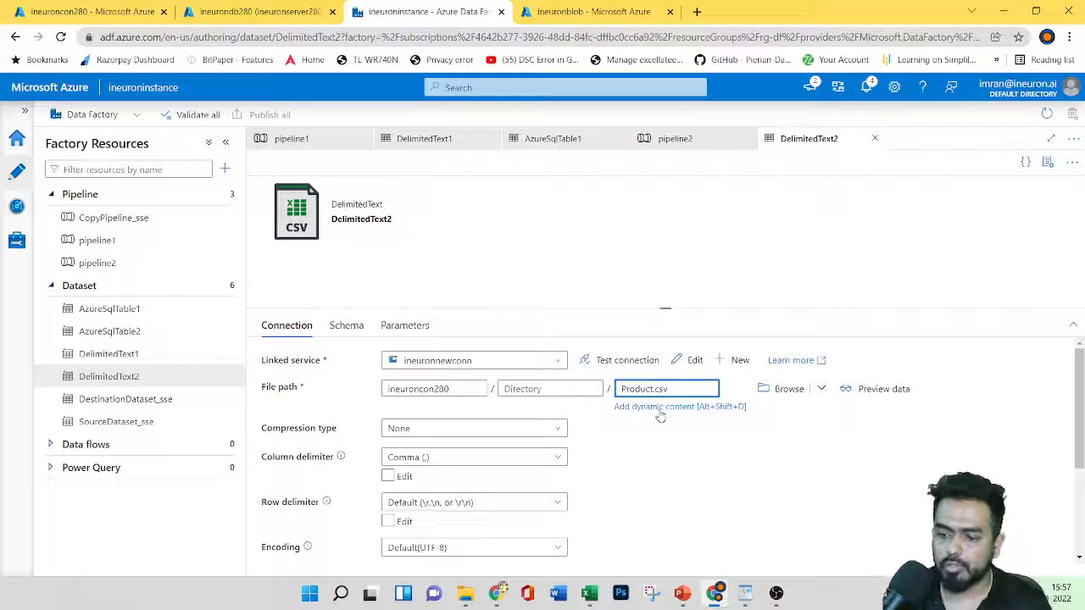
pyautogui.click(667, 408)
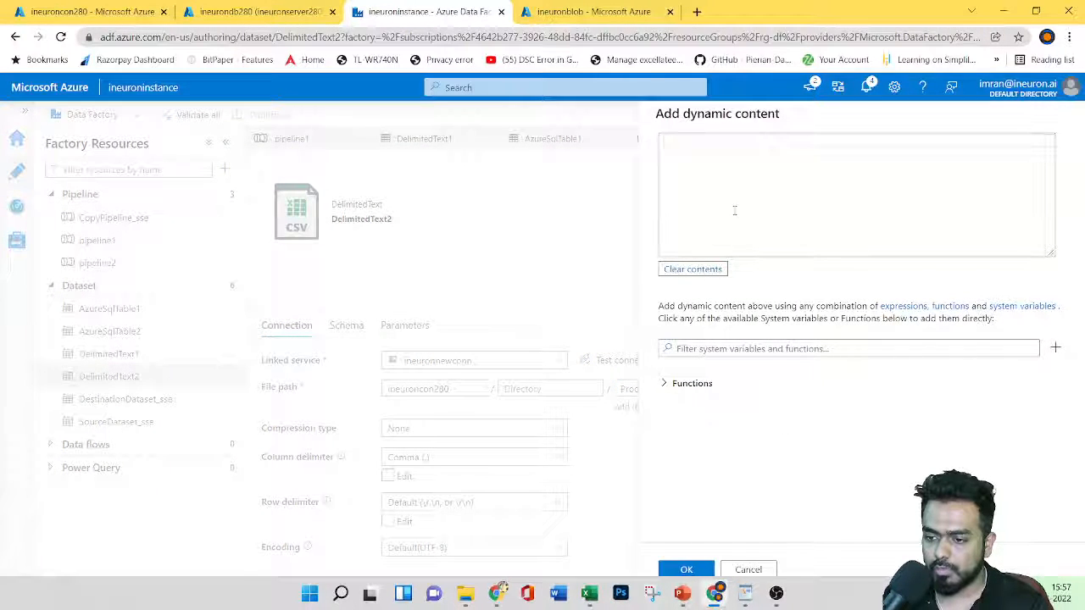
pyautogui.click(668, 384)
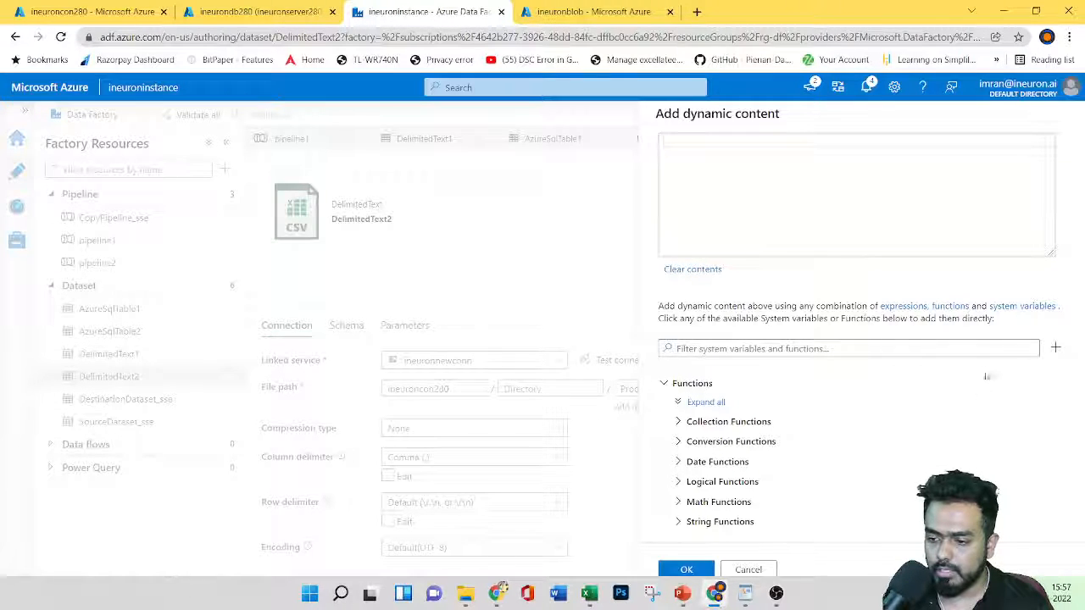
# - Create a String parameter named inputfile and use it as the dynamic file name of DelimitedText2
pyautogui.click(1056, 348)
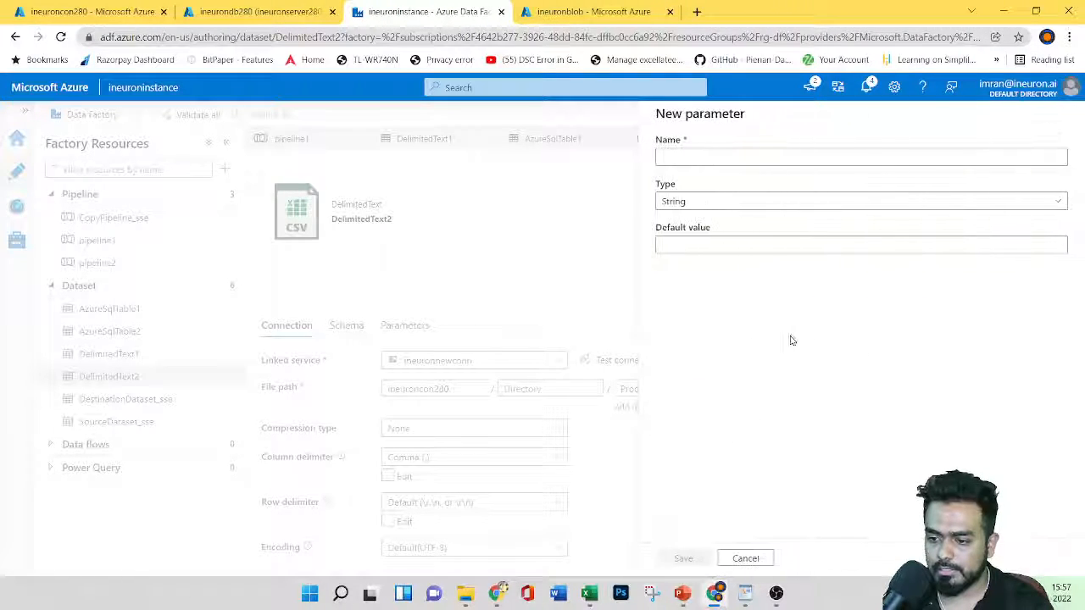
pyautogui.click(682, 159)
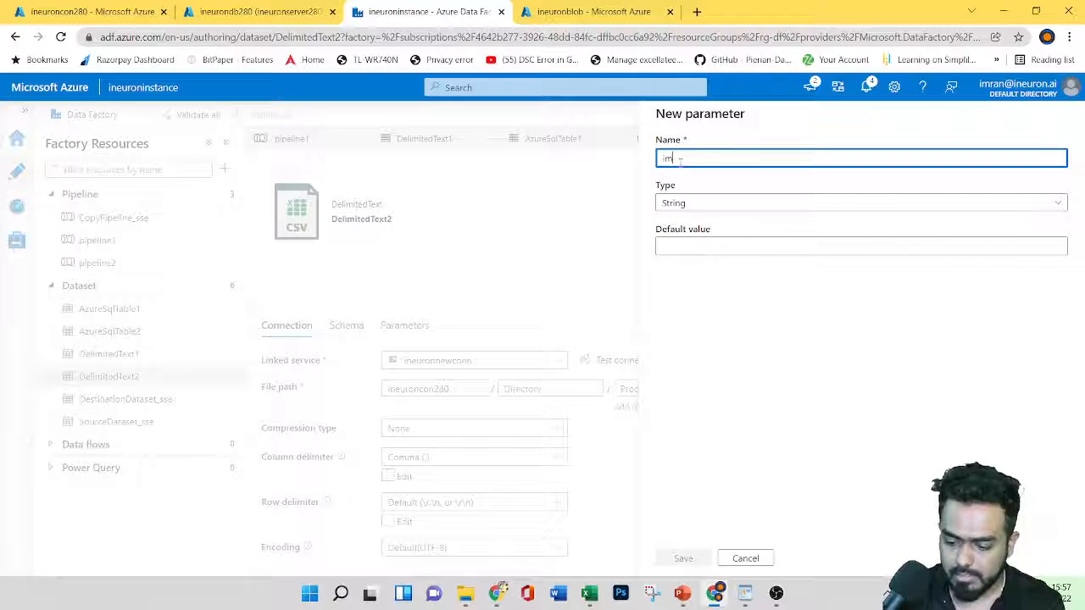
pyautogui.write('imput')
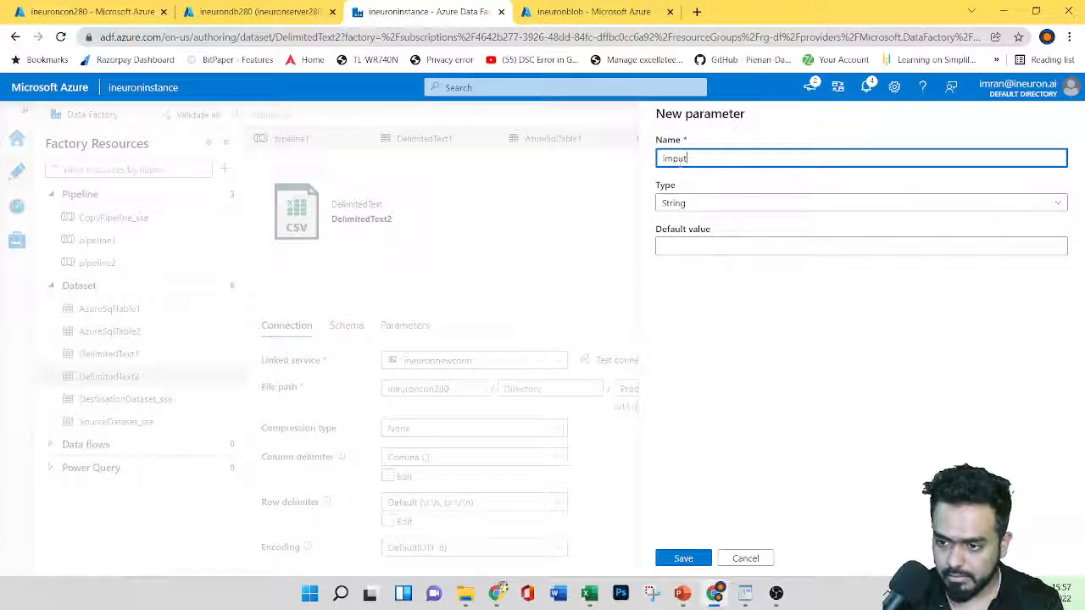
pyautogui.press('BackSpace')
pyautogui.press('BackSpace')
pyautogui.press('BackSpace')
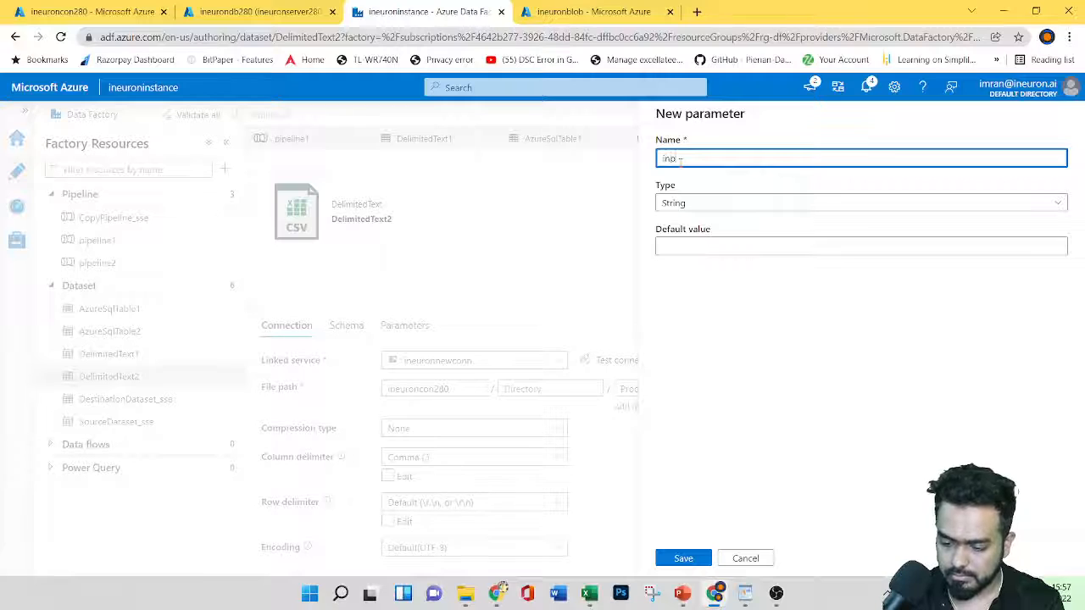
pyautogui.write('inputf')
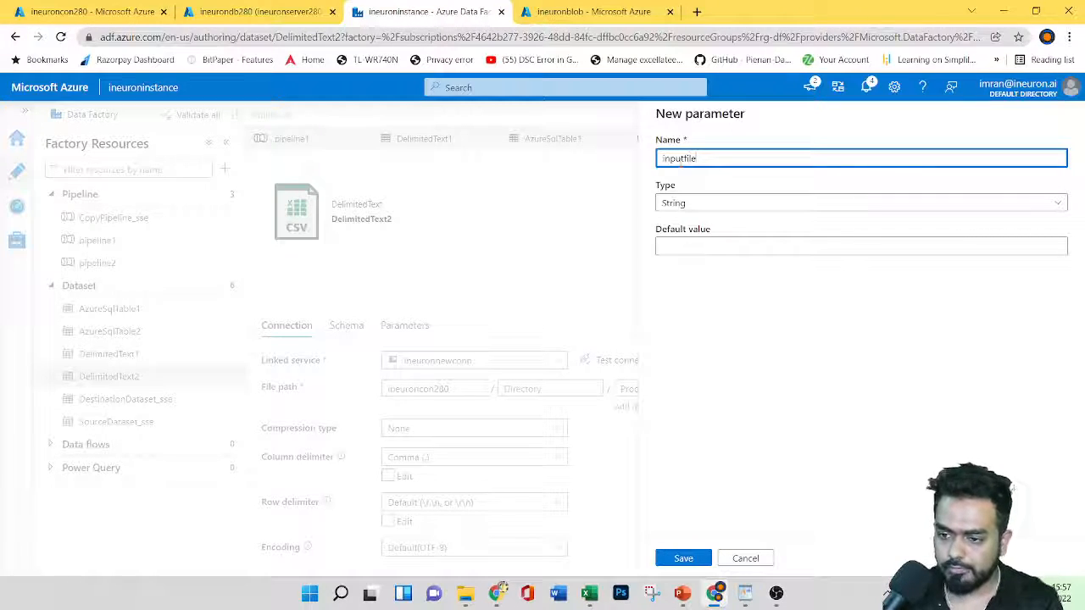
pyautogui.write('ile')
pyautogui.click(685, 559)
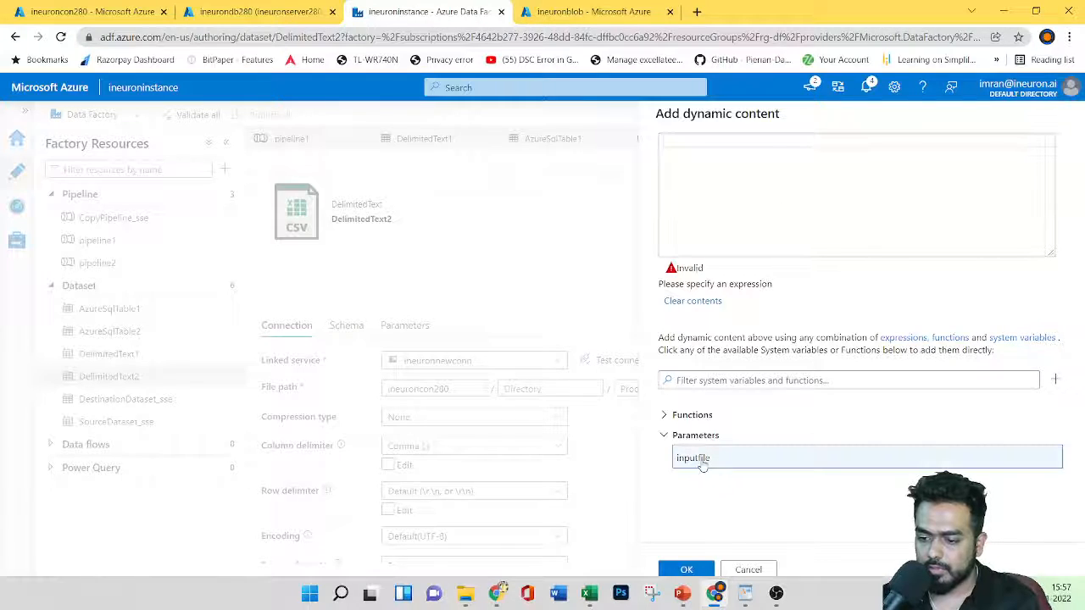
pyautogui.click(701, 459)
pyautogui.click(686, 569)
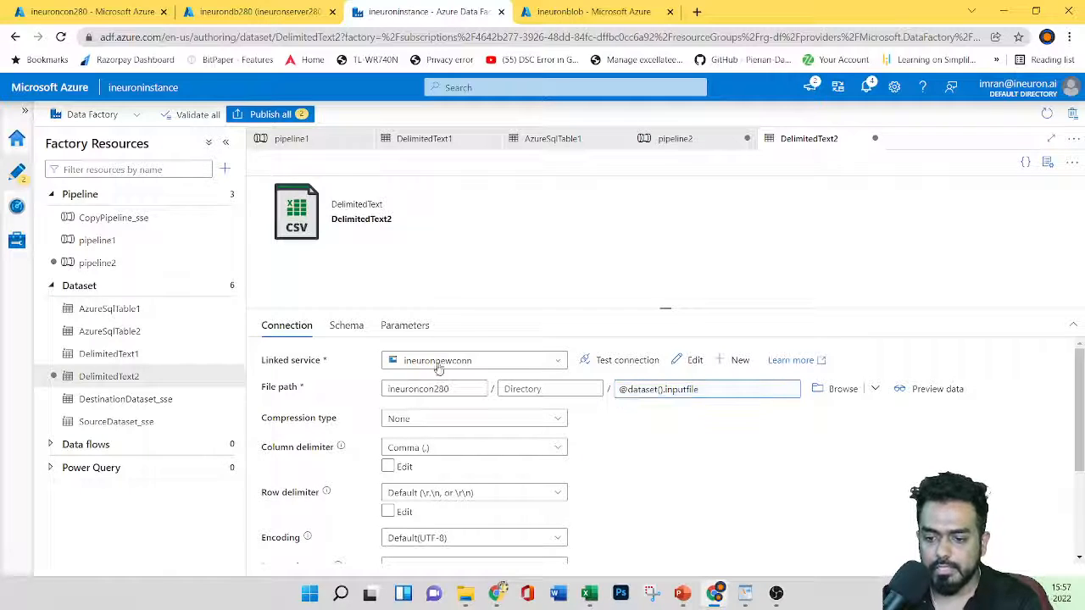
# - Review the schema and connection settings of the DelimitedText2 dataset
pyautogui.click(342, 333)
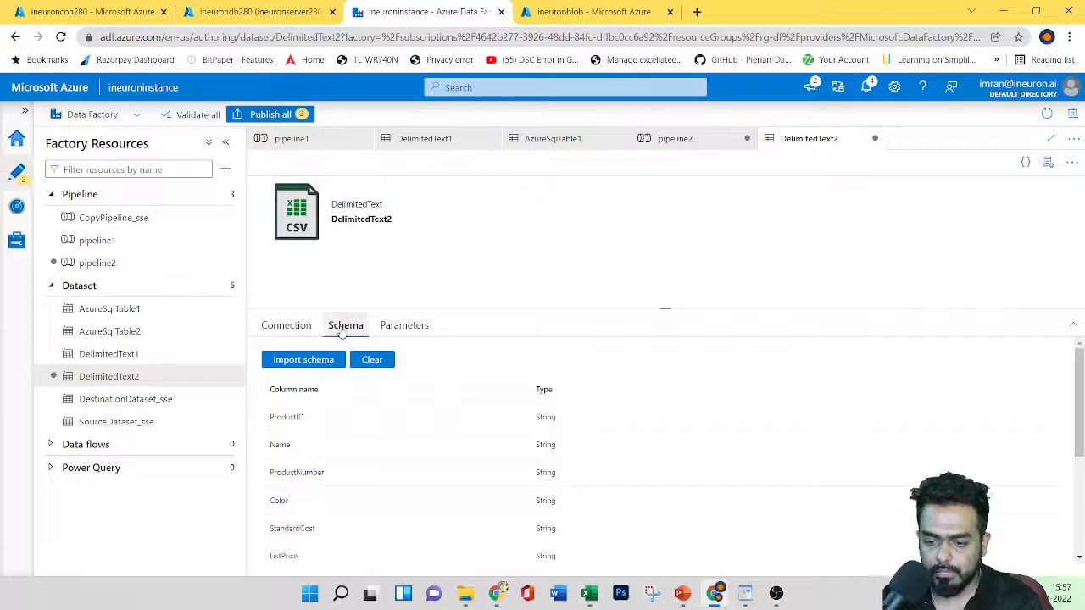
pyautogui.click(318, 331)
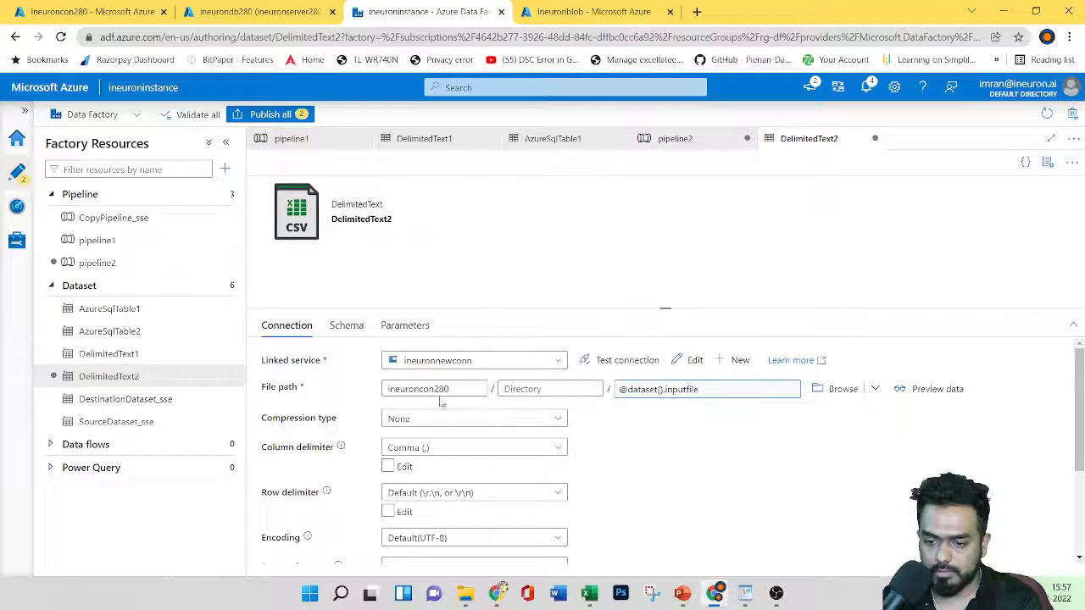
pyautogui.scroll(-3, 623, 463)
pyautogui.scroll(3, 622, 463)
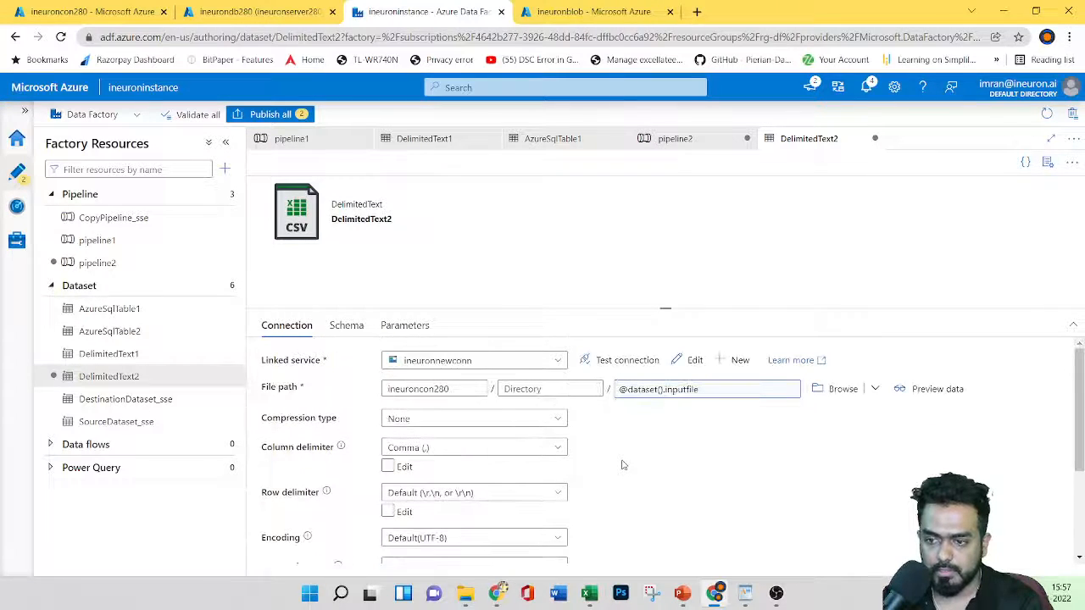
# - Compare the source dataset properties of pipeline1's copy activity with those of pipeline2, closing pipeline1
pyautogui.click(289, 139)
pyautogui.click(476, 390)
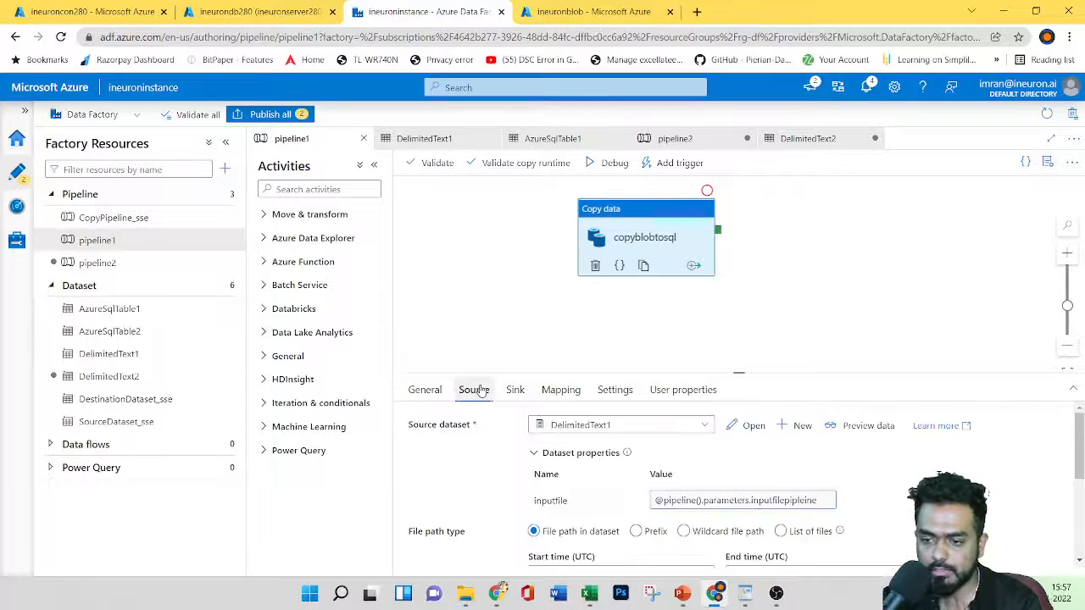
pyautogui.click(675, 138)
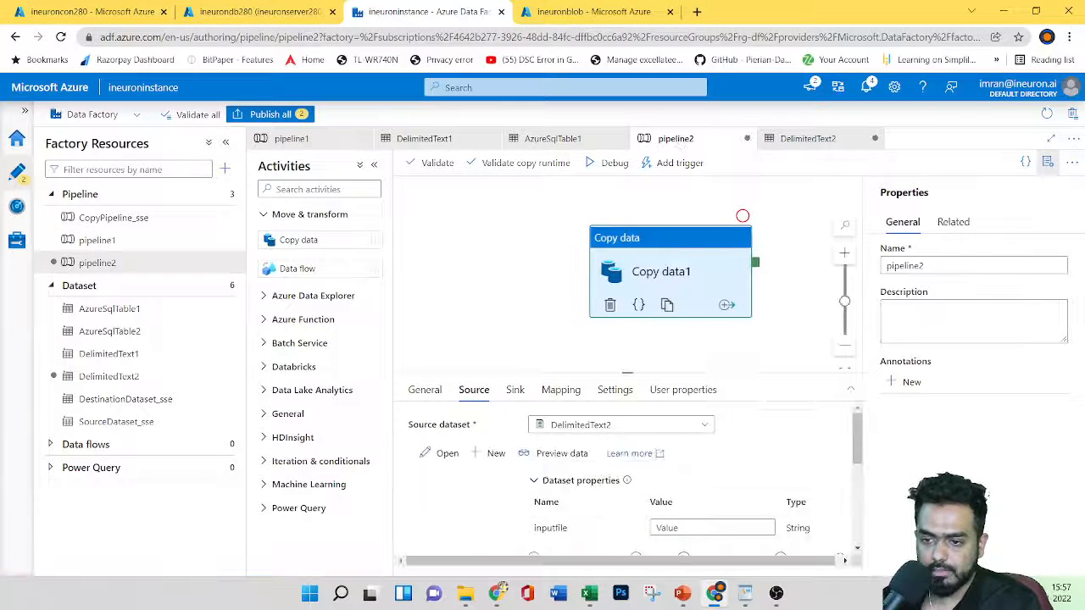
pyautogui.click(363, 139)
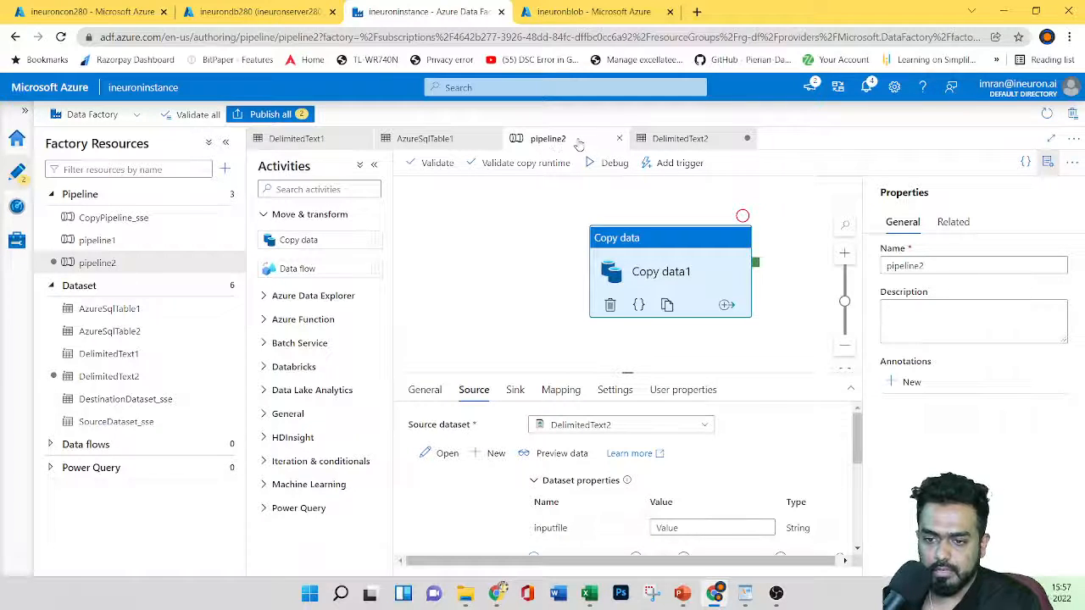
pyautogui.scroll(-2, 670, 469)
pyautogui.scroll(2, 670, 469)
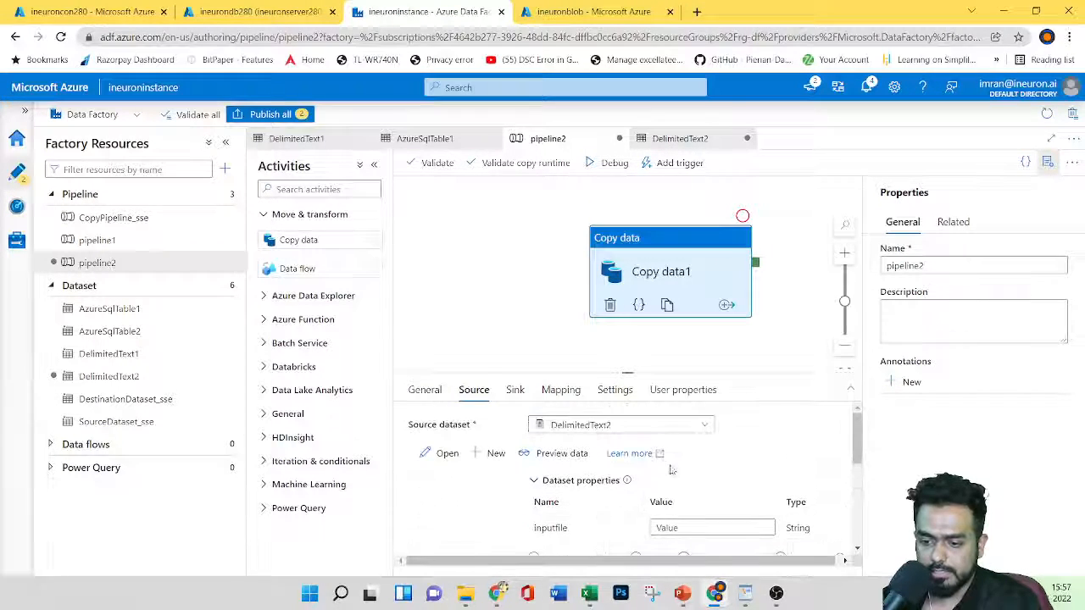
pyautogui.scroll(-2, 623, 475)
pyautogui.scroll(2, 628, 500)
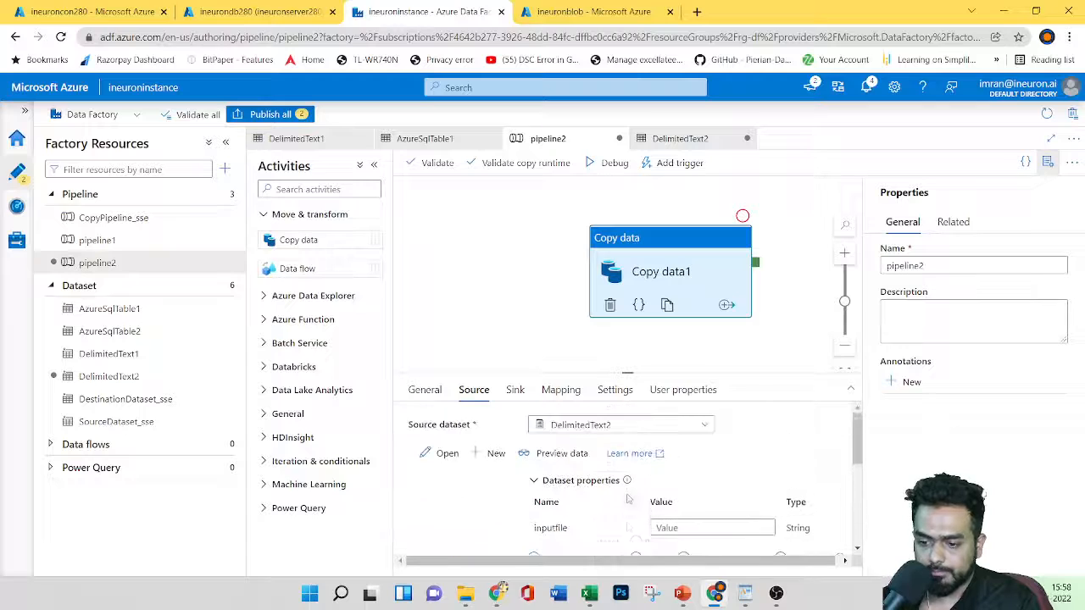
pyautogui.scroll(-1, 527, 441)
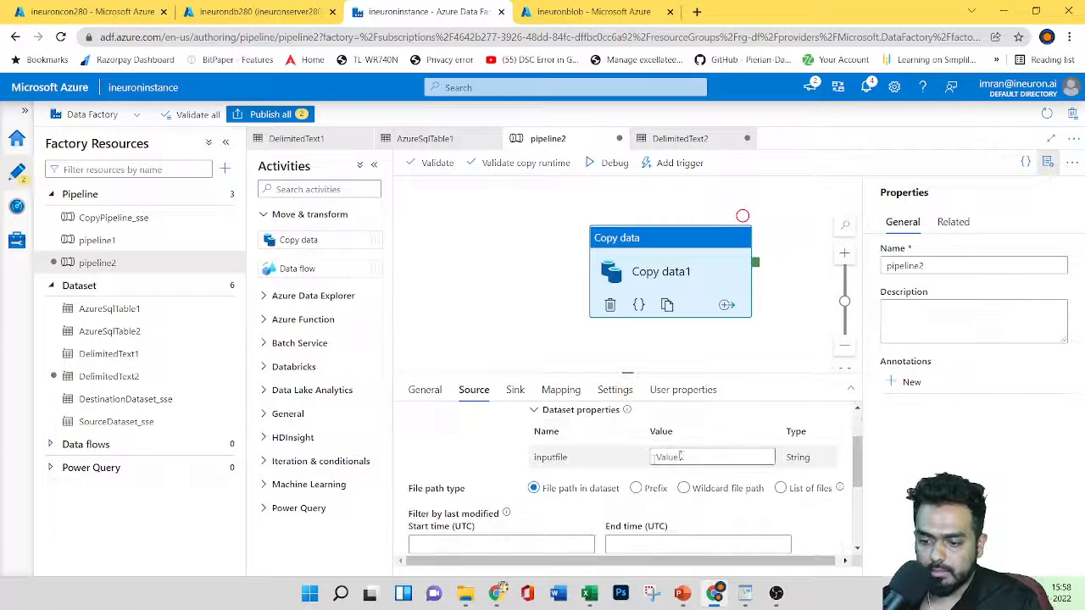
pyautogui.scroll(1, 547, 445)
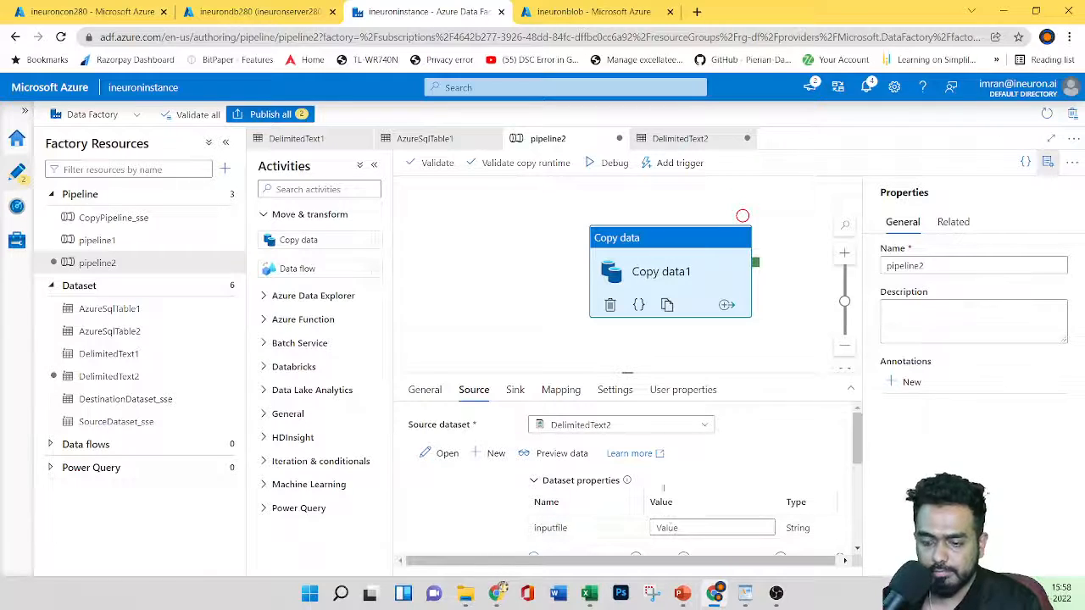
# - Open pipeline2's sink dataset AzureSqlTable2, enable manual table entry and bring up dynamic content for the table name
pyautogui.click(515, 391)
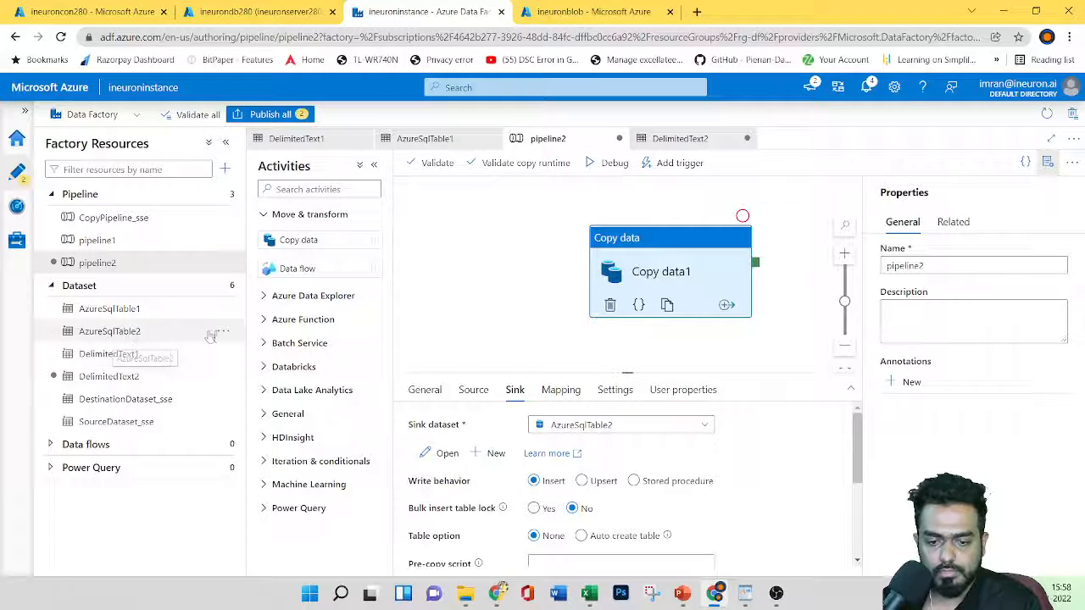
pyautogui.click(222, 332)
pyautogui.click(245, 355)
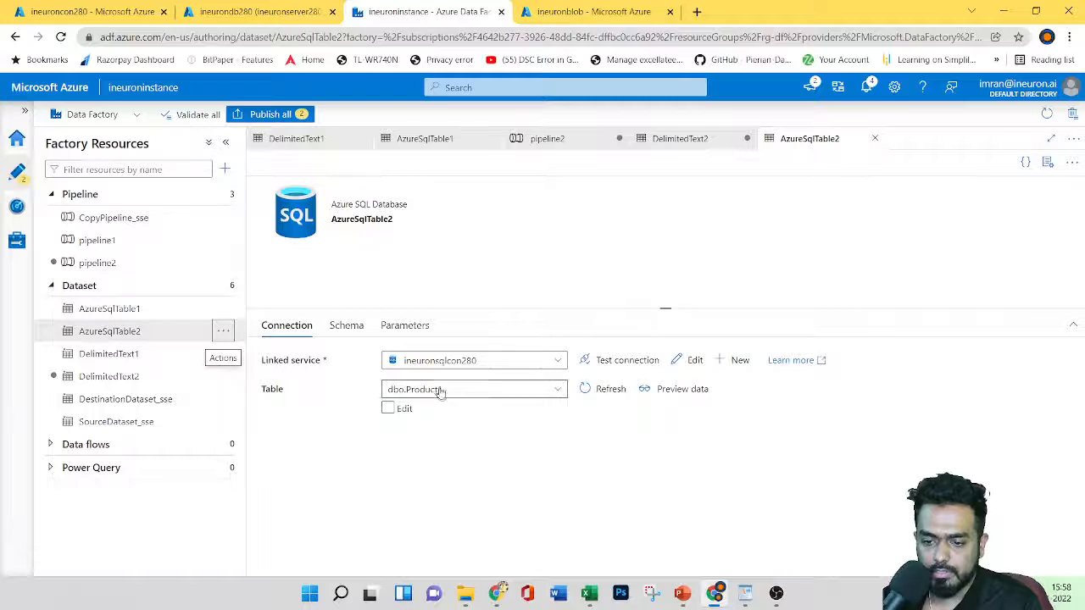
pyautogui.click(387, 408)
pyautogui.click(685, 387)
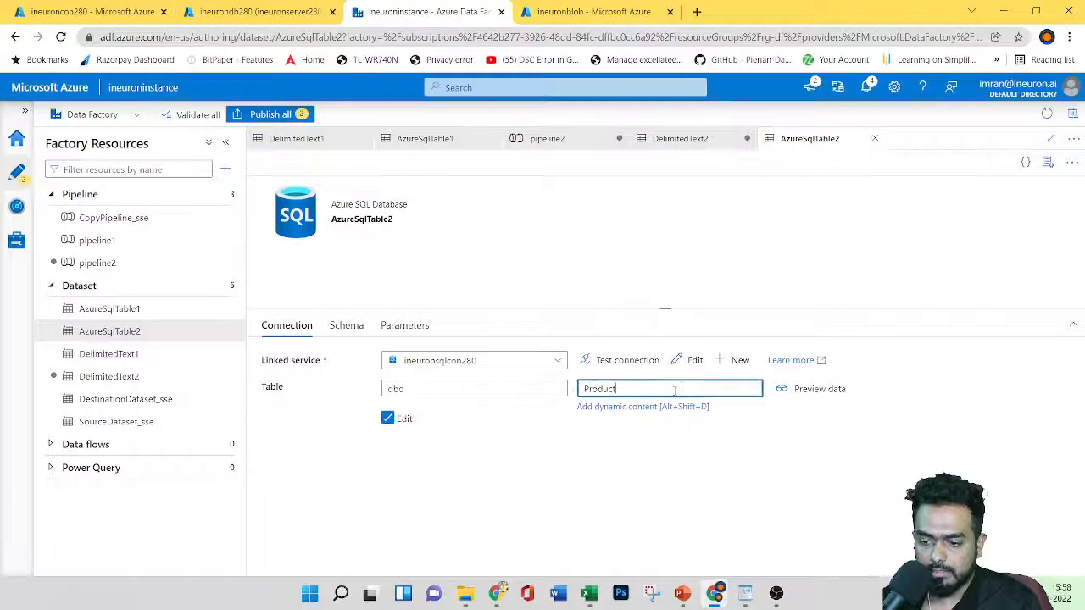
pyautogui.click(628, 408)
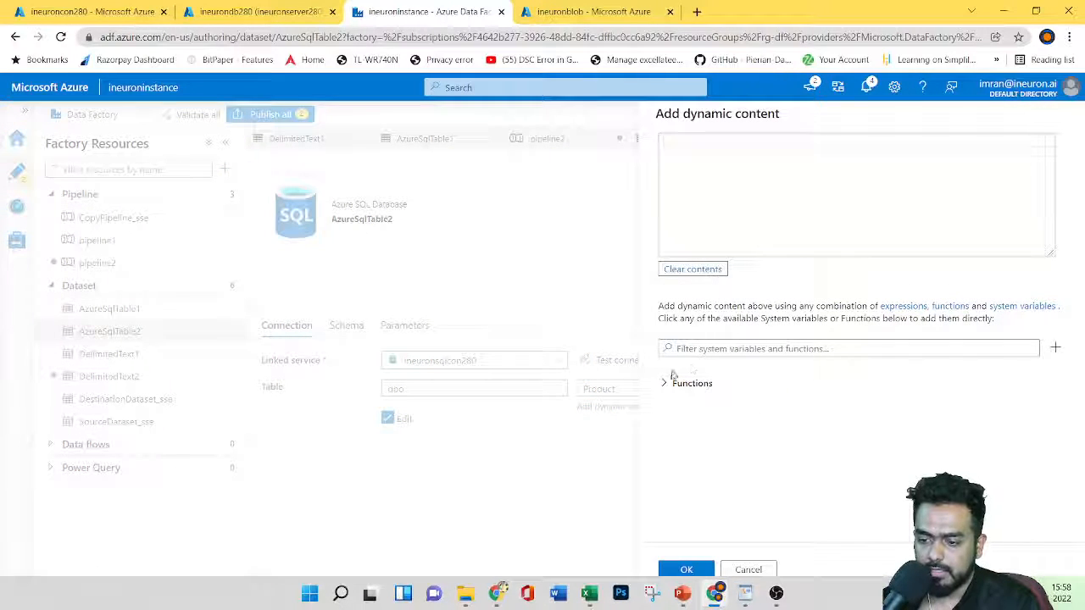
pyautogui.click(1056, 348)
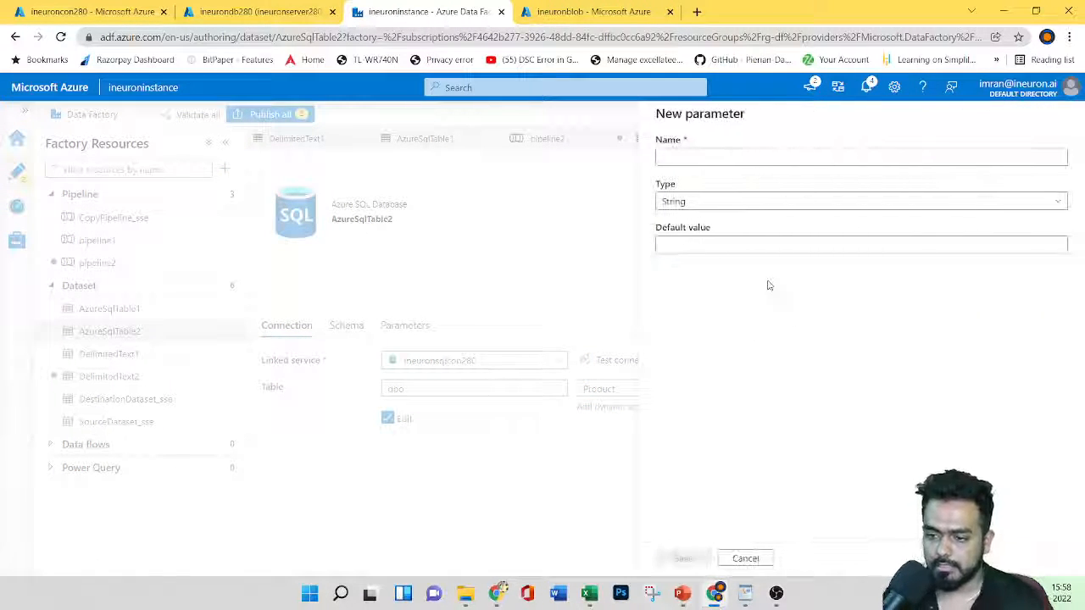
pyautogui.click(767, 158)
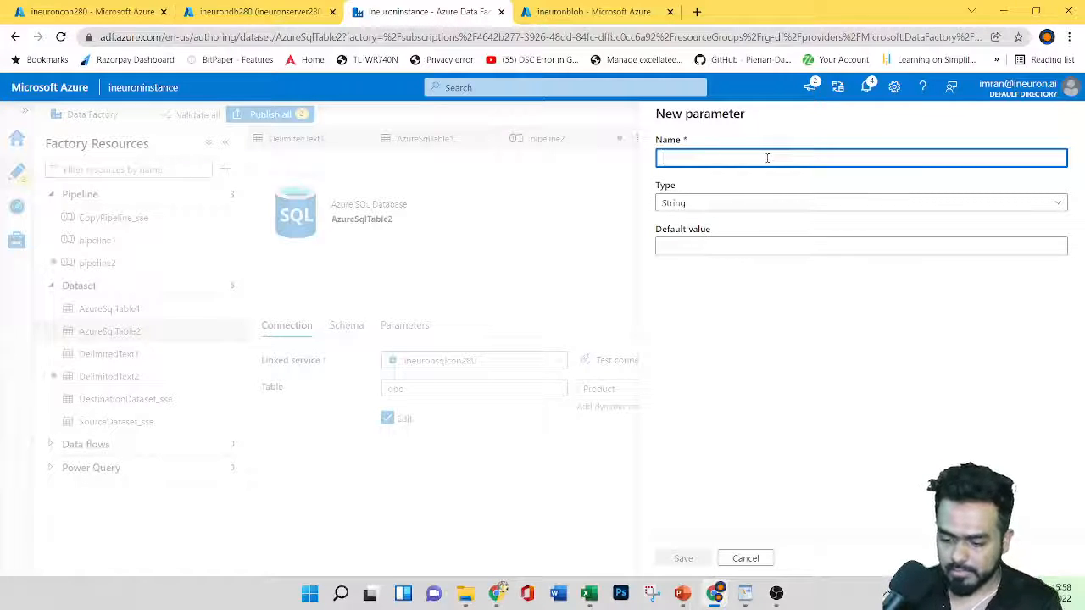
pyautogui.write('output')
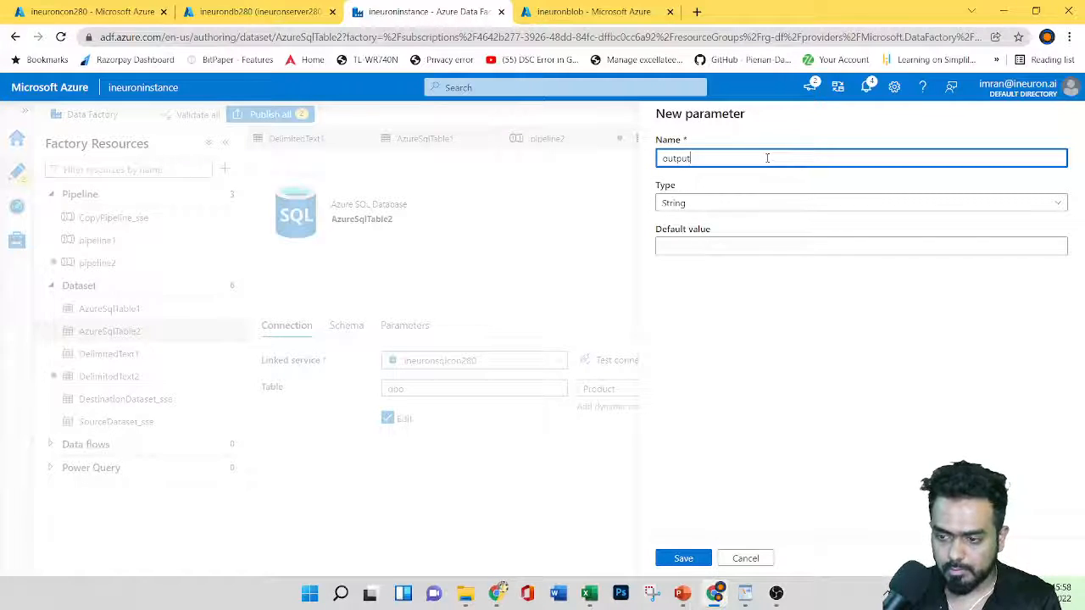
pyautogui.write('tabel')
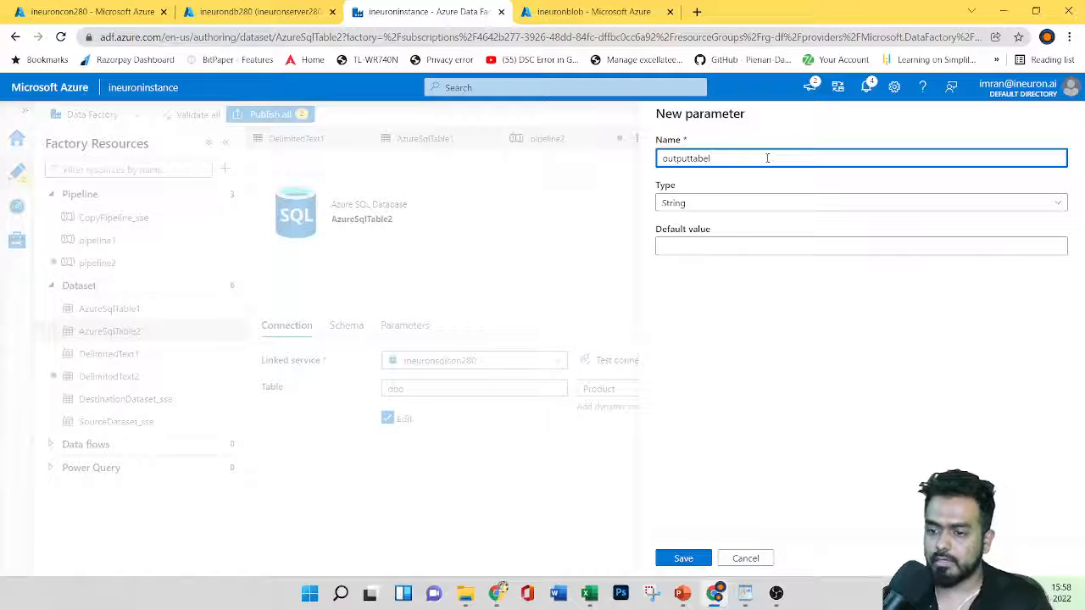
pyautogui.click(687, 558)
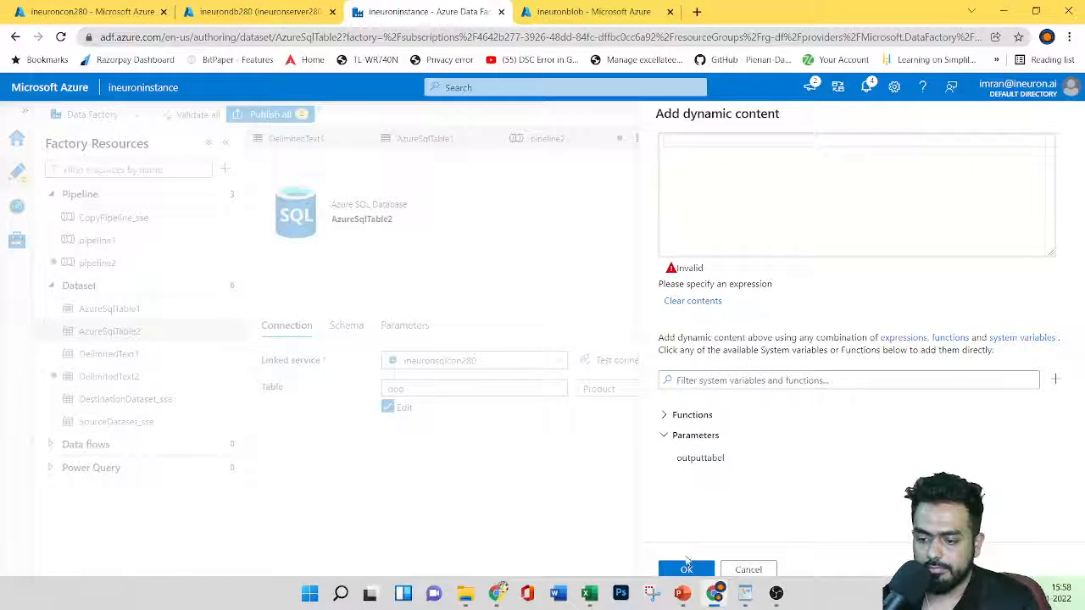
pyautogui.click(704, 459)
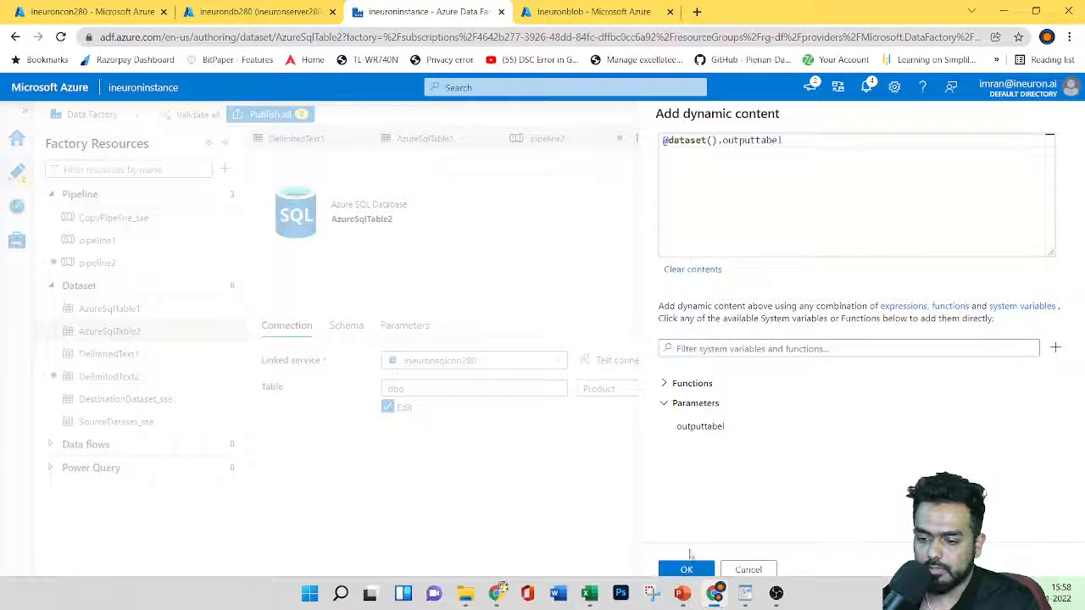
pyautogui.click(687, 567)
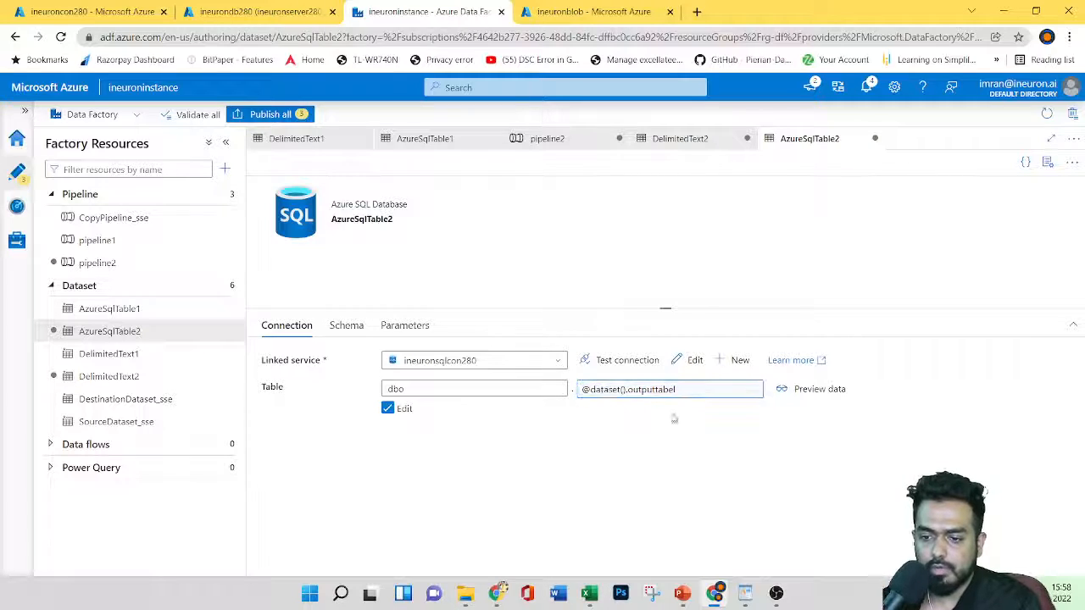
# - Add a String parameter named inputfiles to pipeline2
pyautogui.click(549, 138)
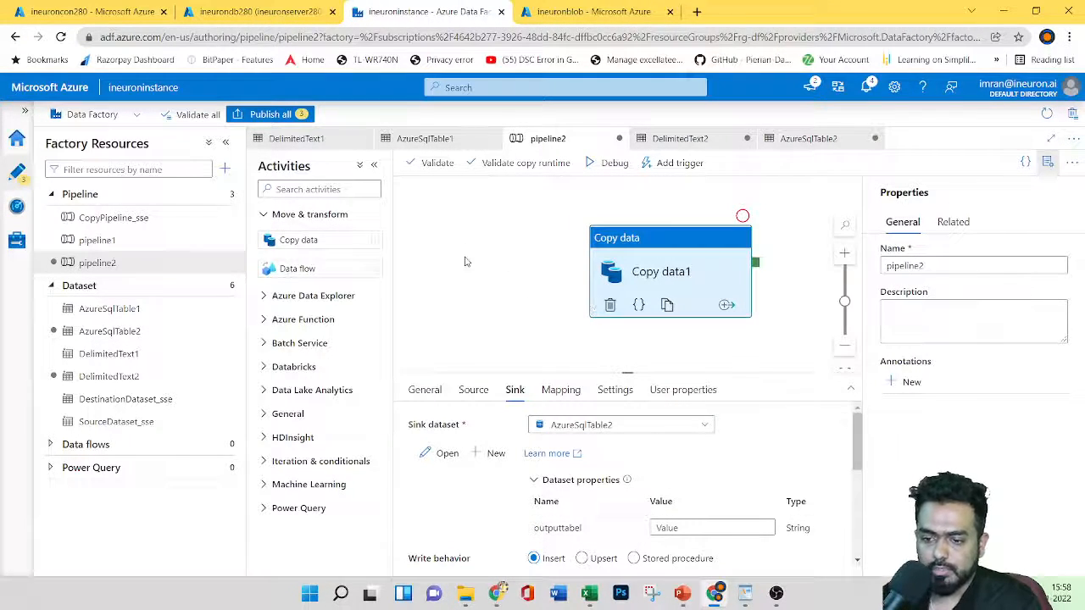
pyautogui.click(466, 261)
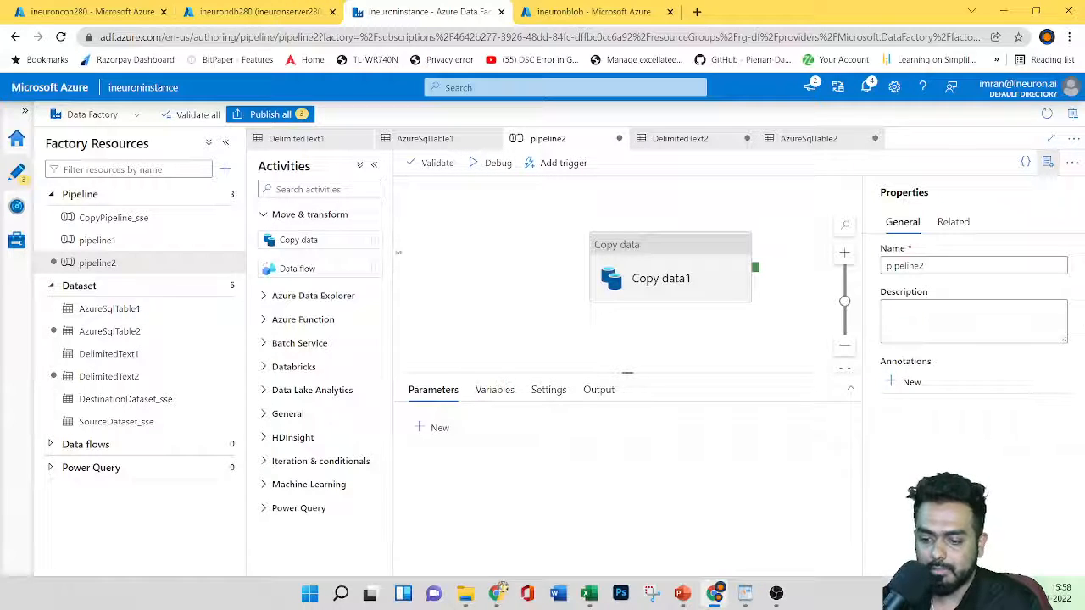
pyautogui.click(432, 427)
pyautogui.click(471, 483)
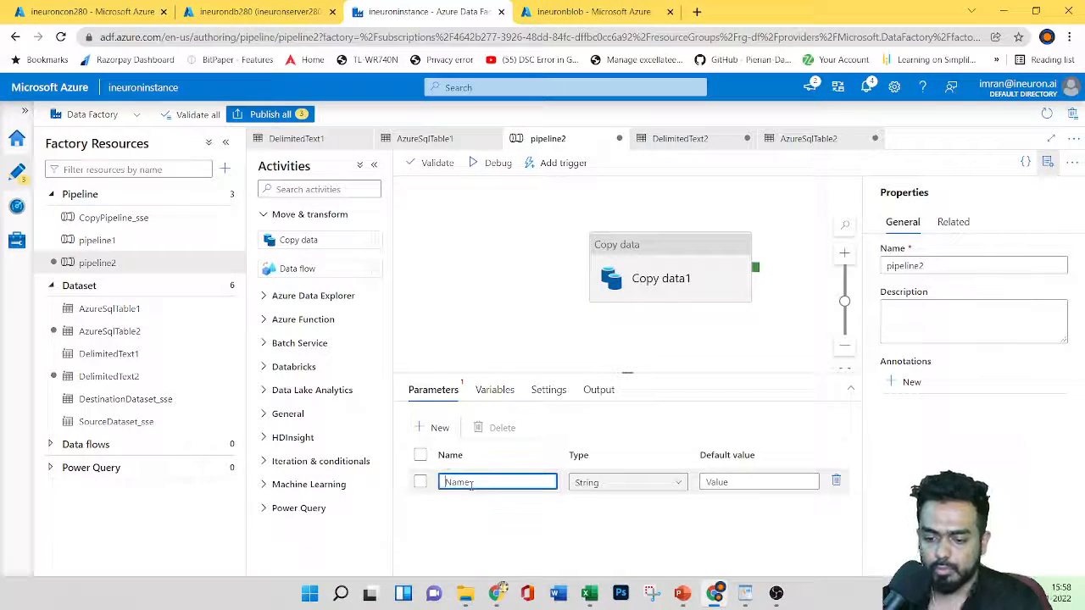
pyautogui.write('inpu')
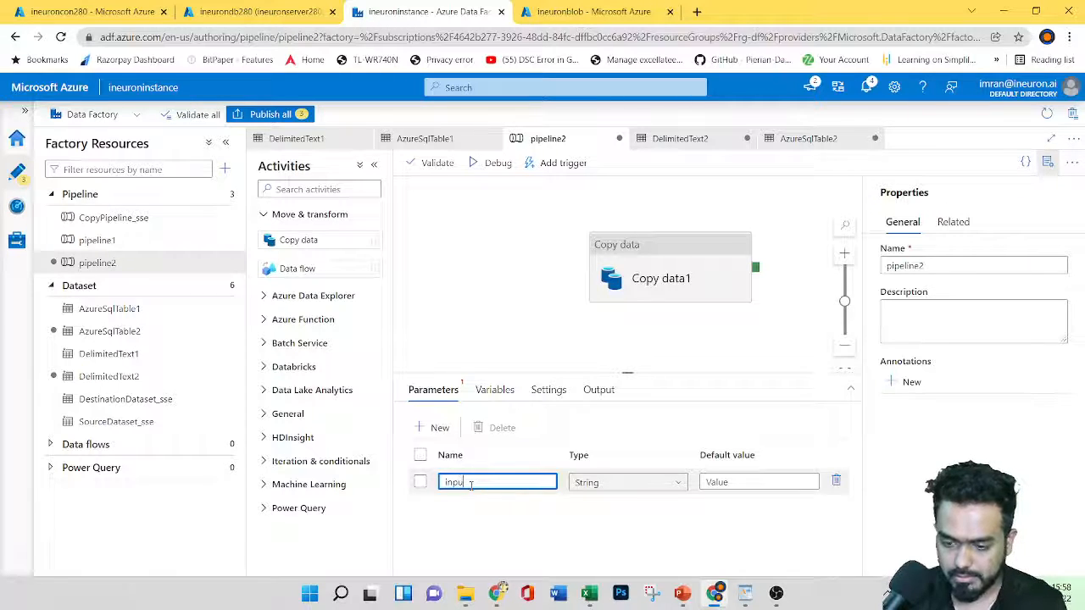
pyautogui.write('tfiles')
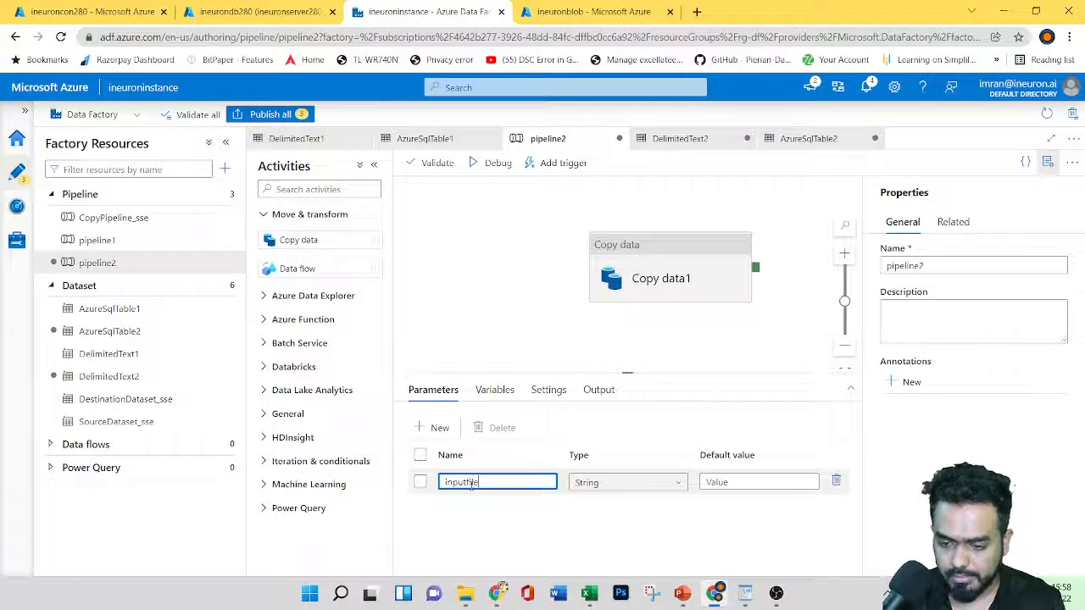
# - Add a second String parameter named outbputtabel to pipeline2
pyautogui.click(435, 427)
pyautogui.write('o')
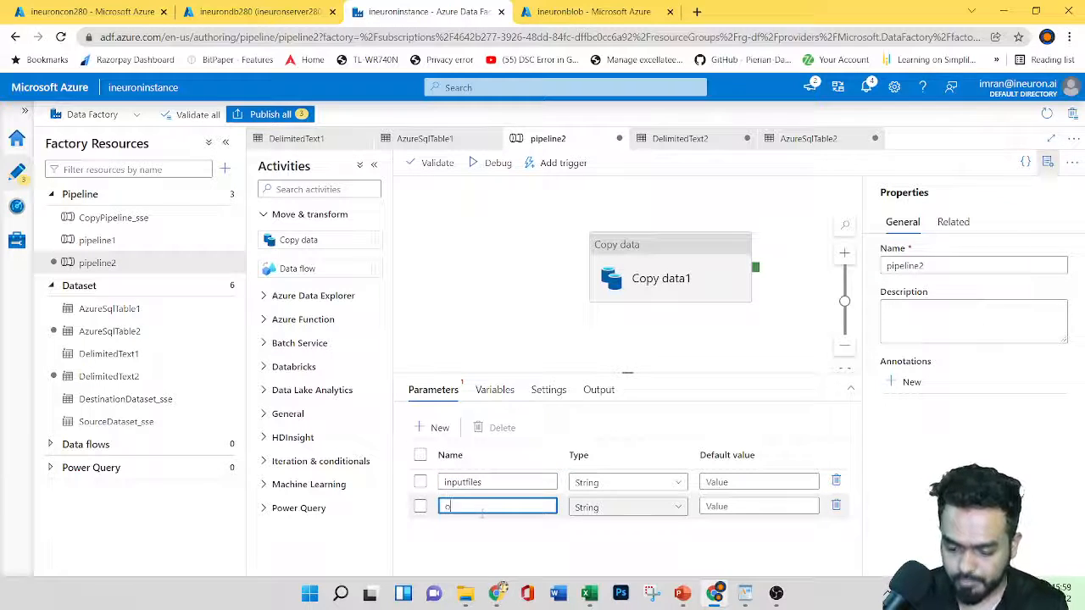
pyautogui.write('utbput')
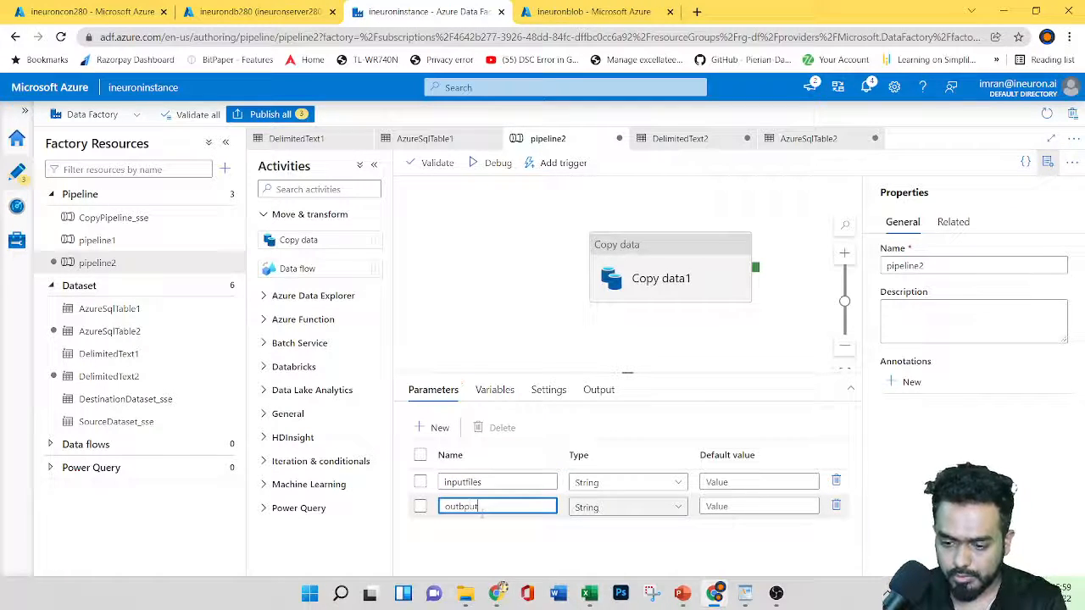
pyautogui.write('tabel')
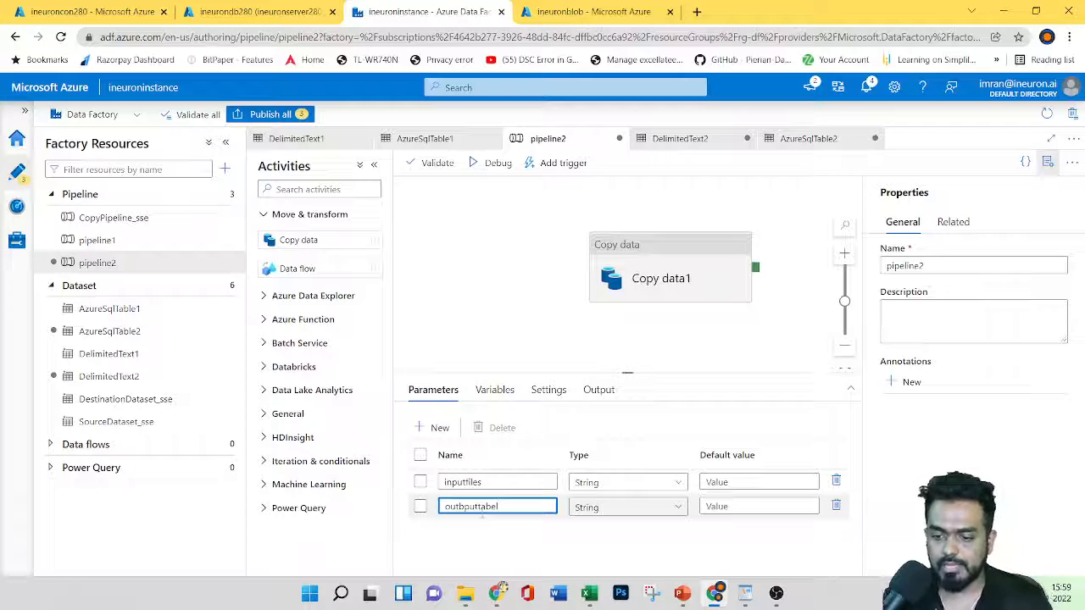
pyautogui.click(502, 539)
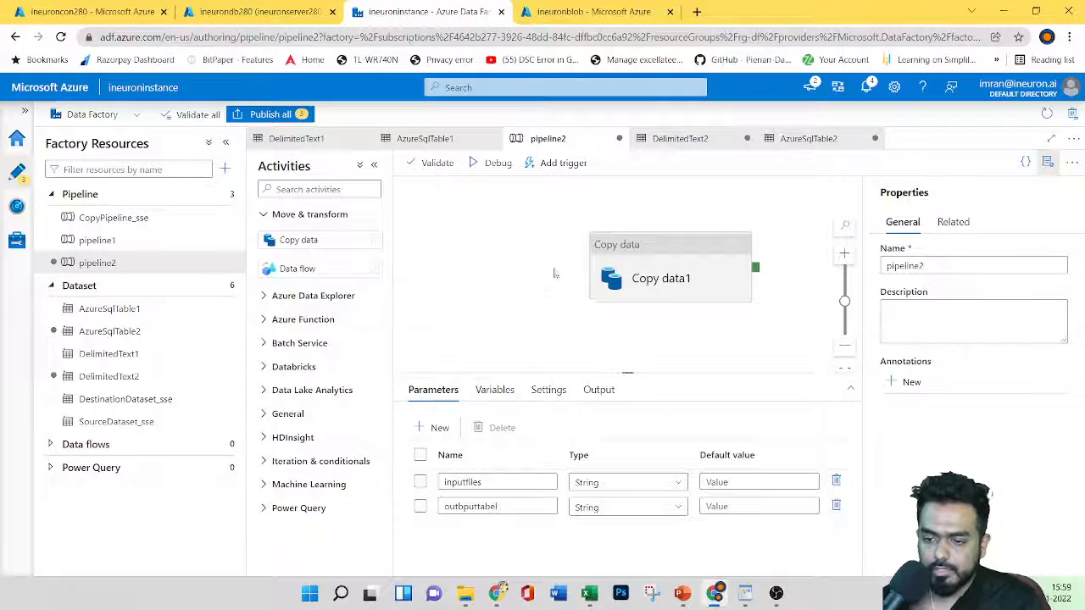
pyautogui.click(684, 272)
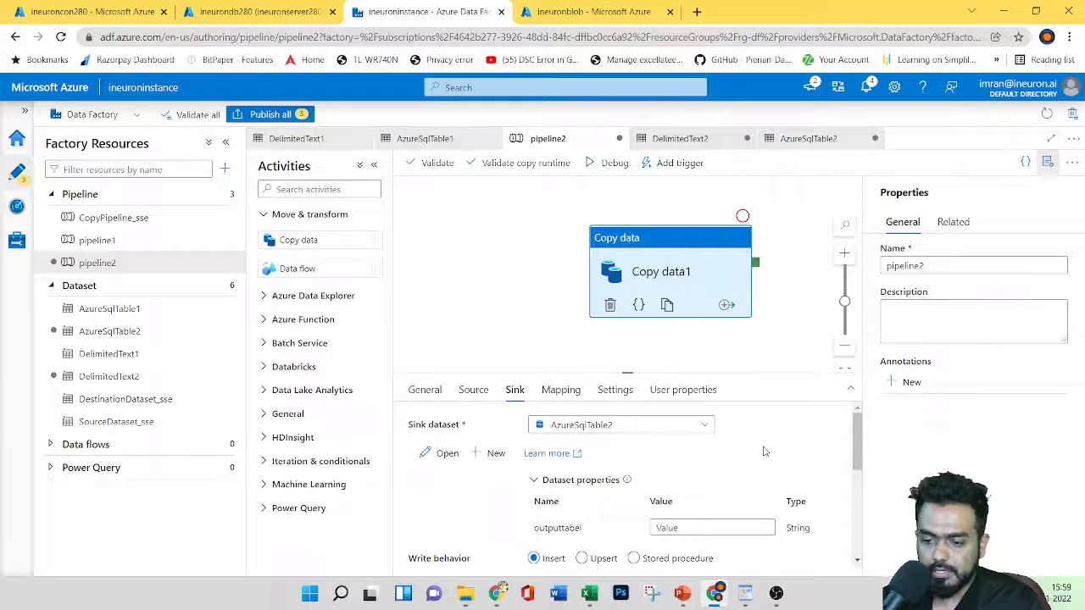
pyautogui.scroll(-2, 763, 452)
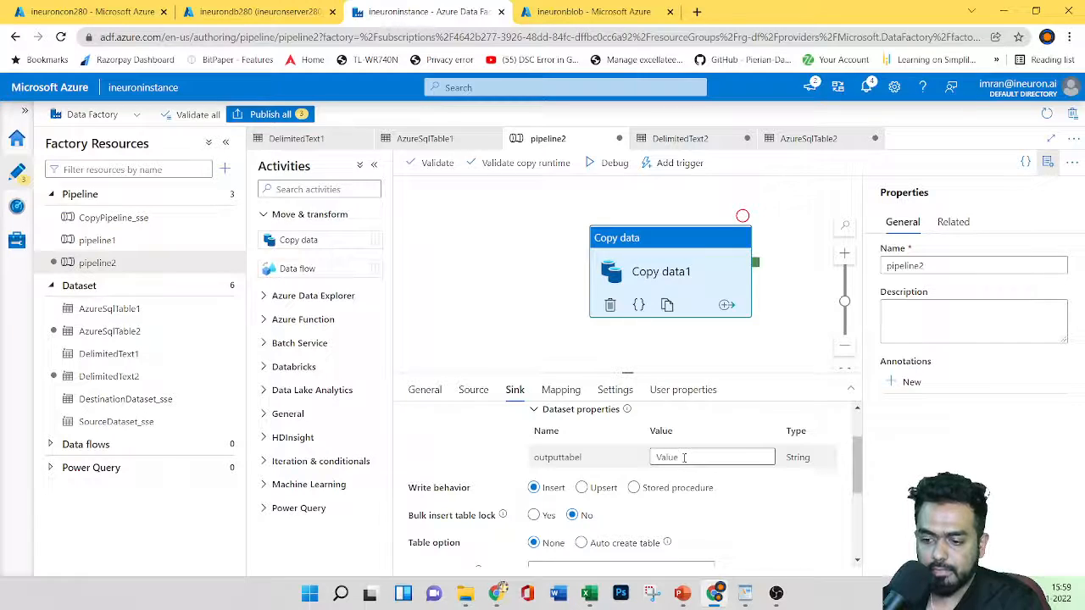
pyautogui.click(684, 456)
pyautogui.click(688, 474)
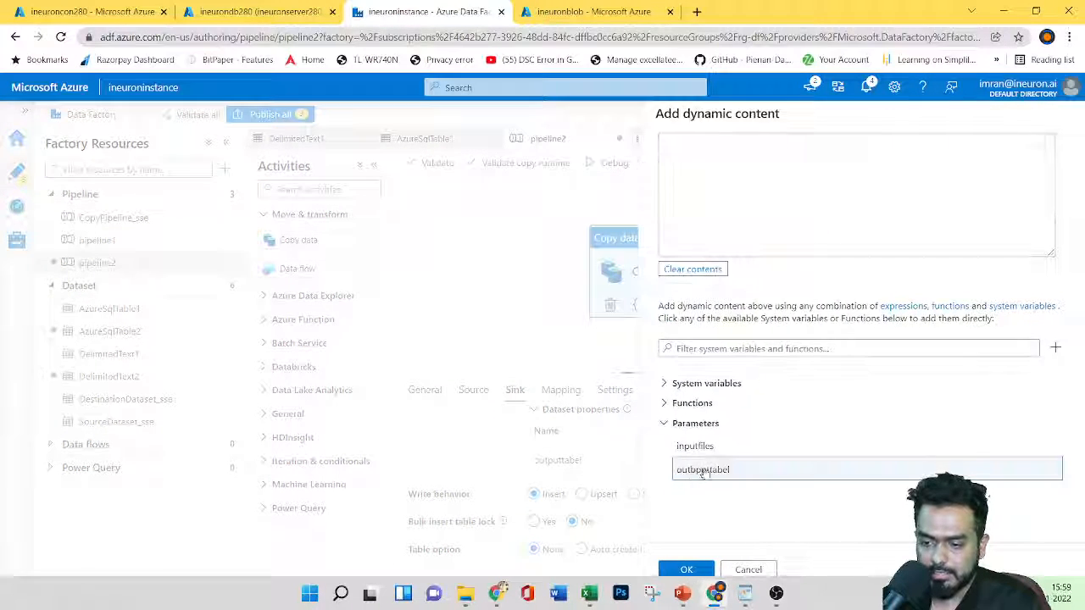
pyautogui.click(707, 447)
pyautogui.click(687, 569)
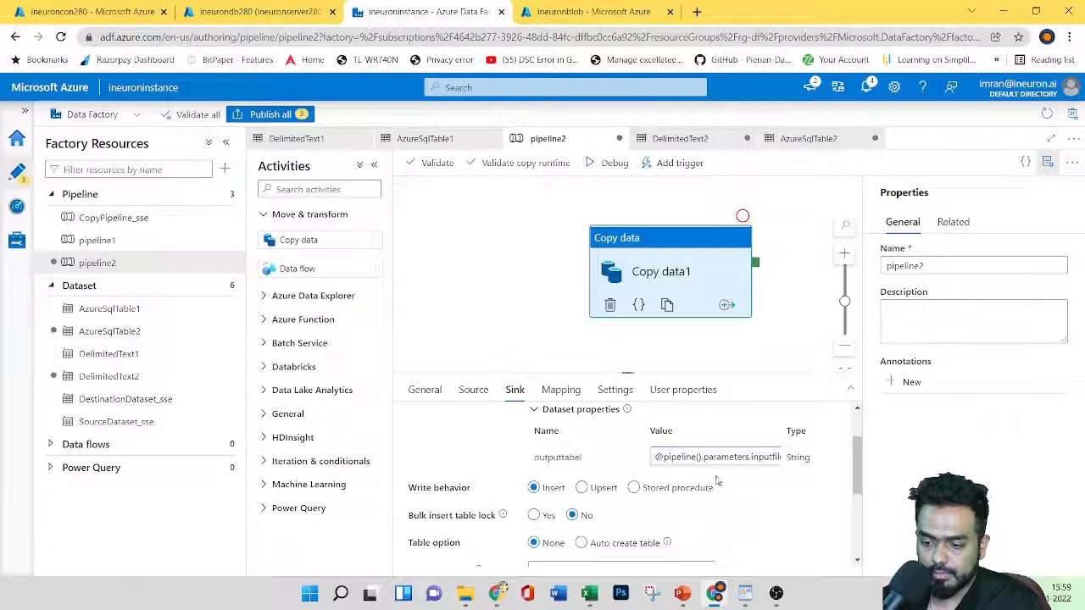
# - Try to switch the sink's outputtabel value to the outbputtabel pipeline parameter
pyautogui.click(708, 458)
pyautogui.click(703, 472)
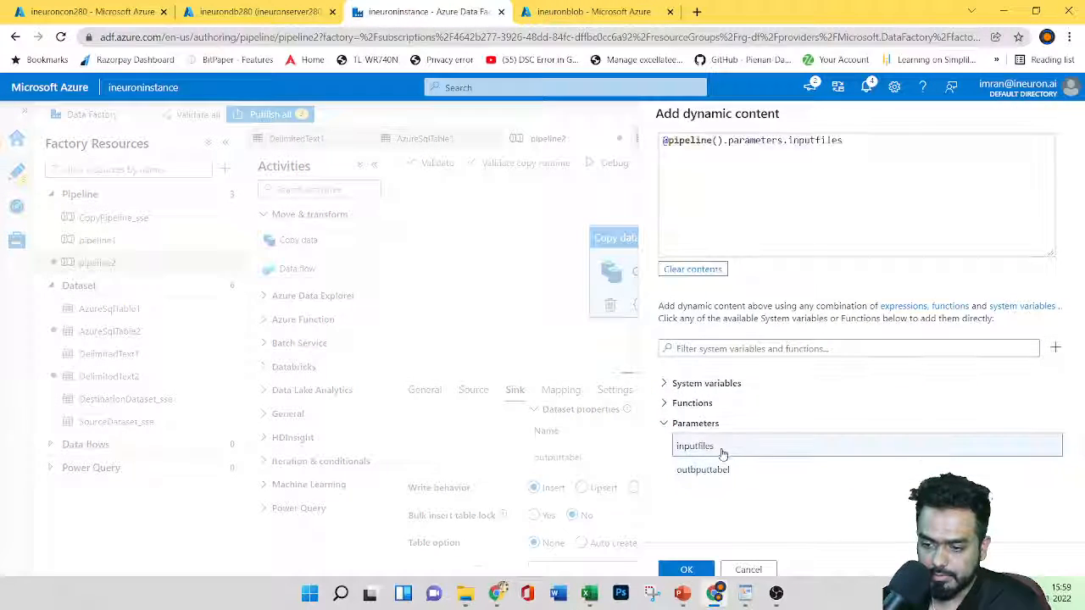
pyautogui.click(723, 452)
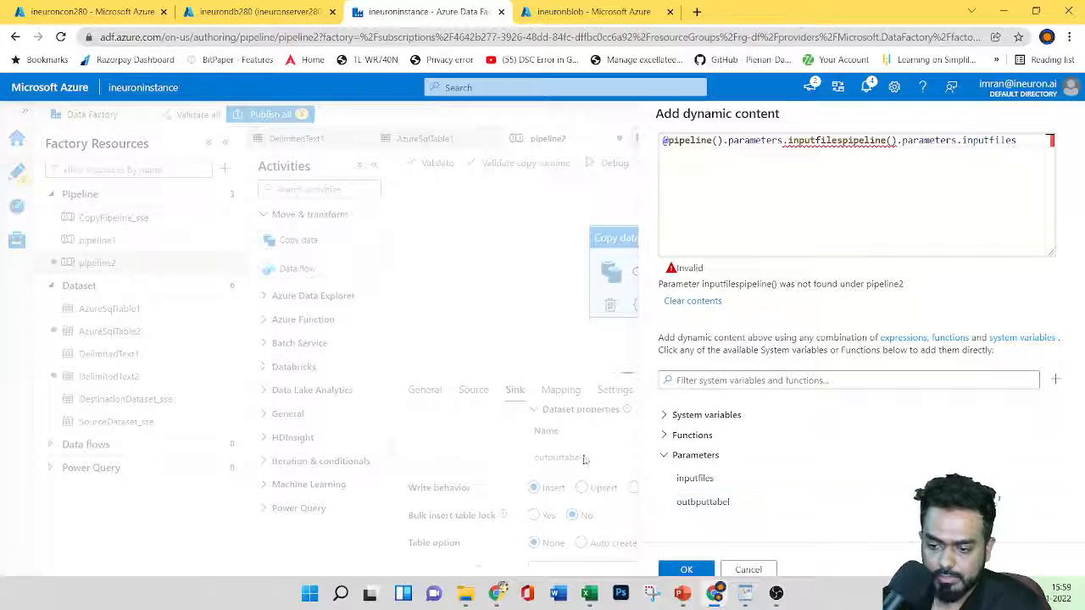
pyautogui.click(725, 502)
pyautogui.click(687, 569)
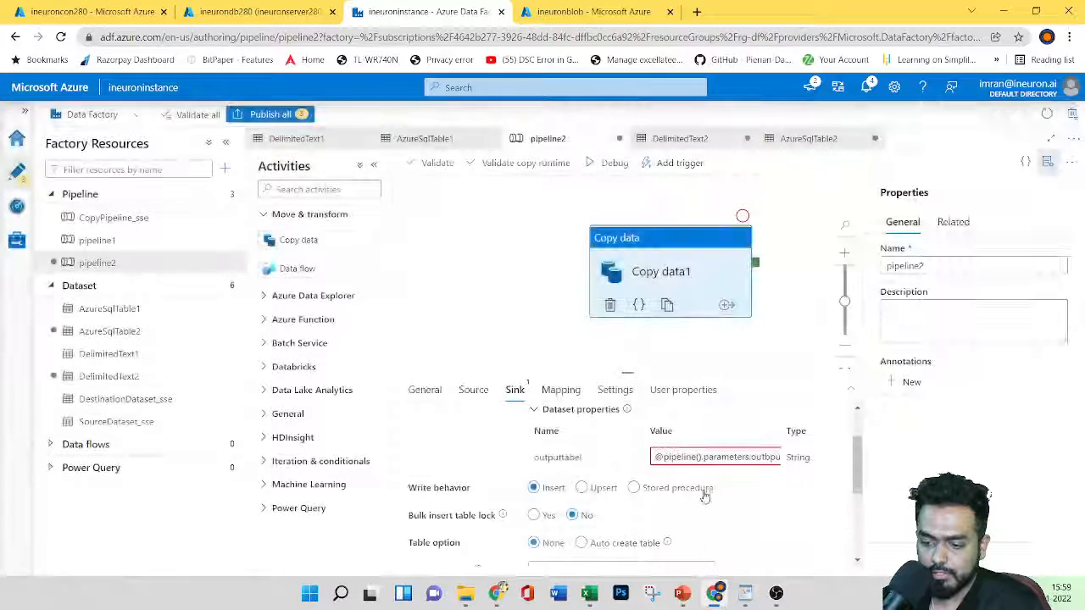
pyautogui.click(473, 392)
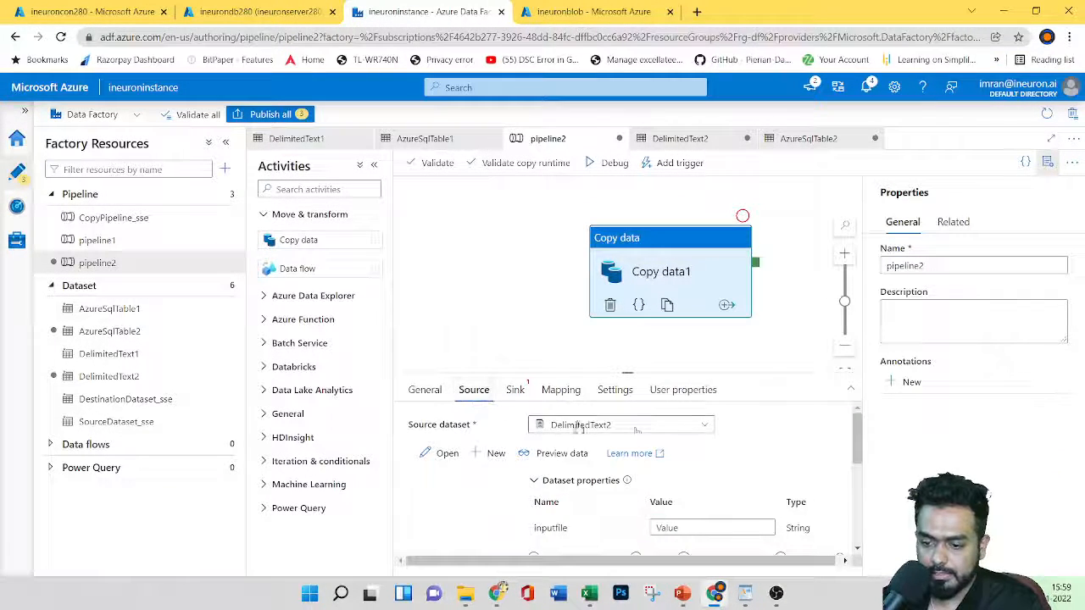
pyautogui.click(708, 529)
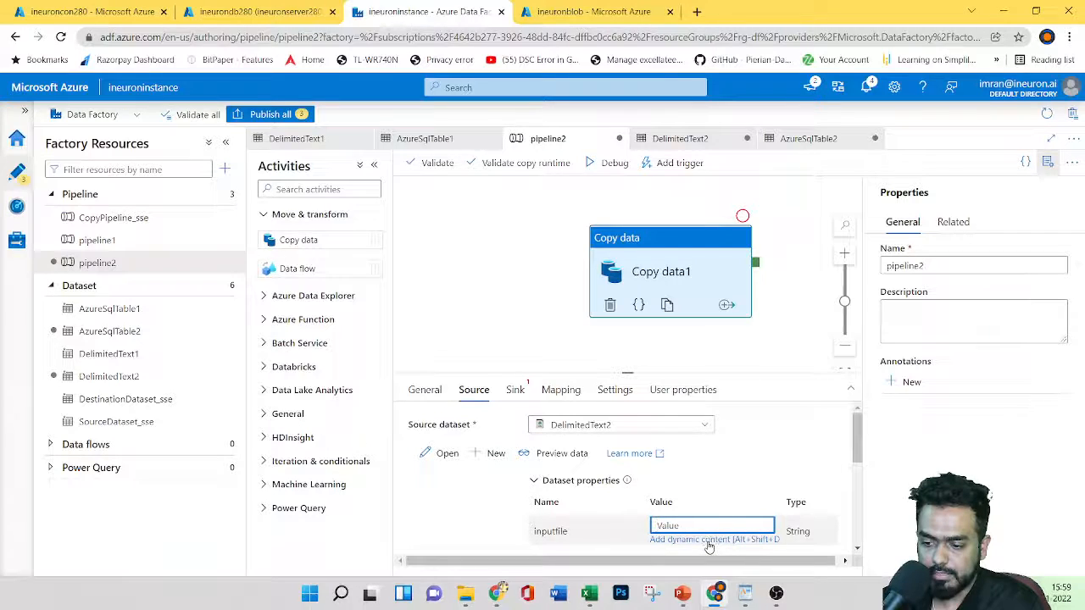
pyautogui.click(709, 540)
pyautogui.click(695, 447)
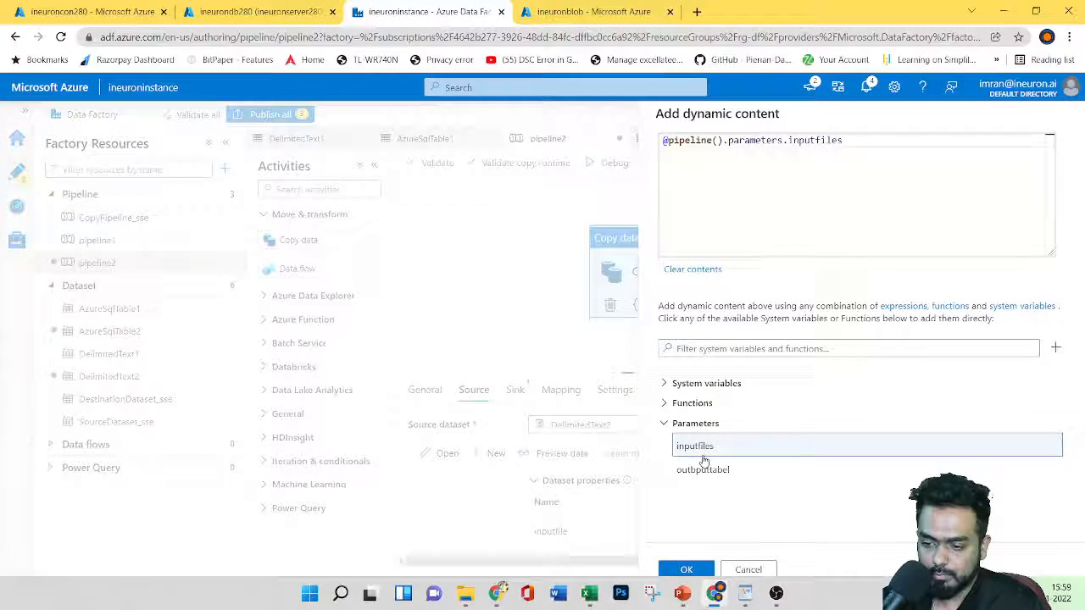
pyautogui.click(697, 568)
pyautogui.click(515, 391)
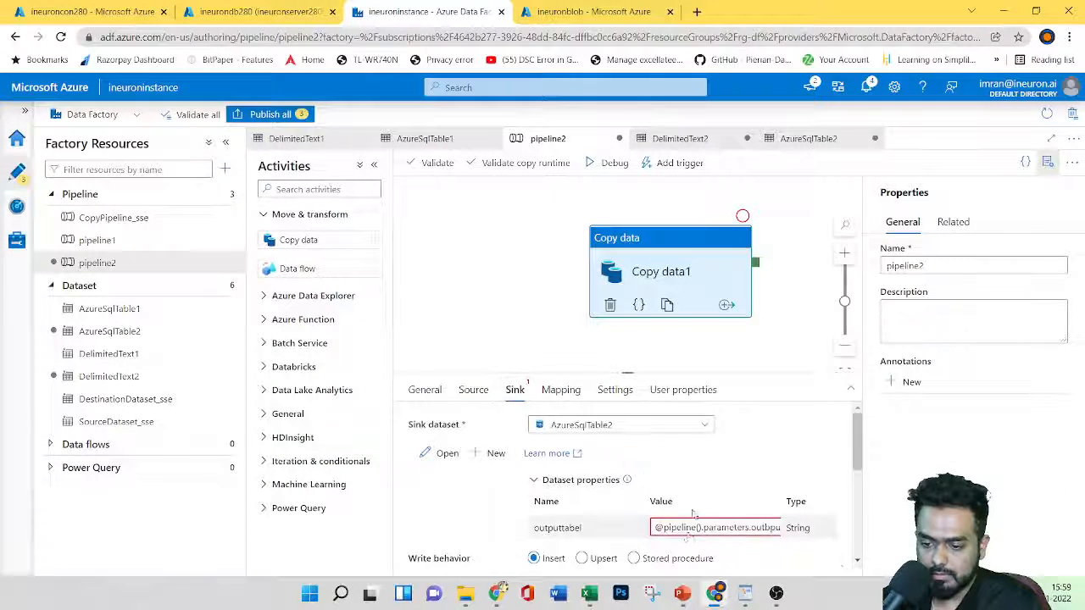
pyautogui.scroll(-1, 690, 500)
pyautogui.click(703, 458)
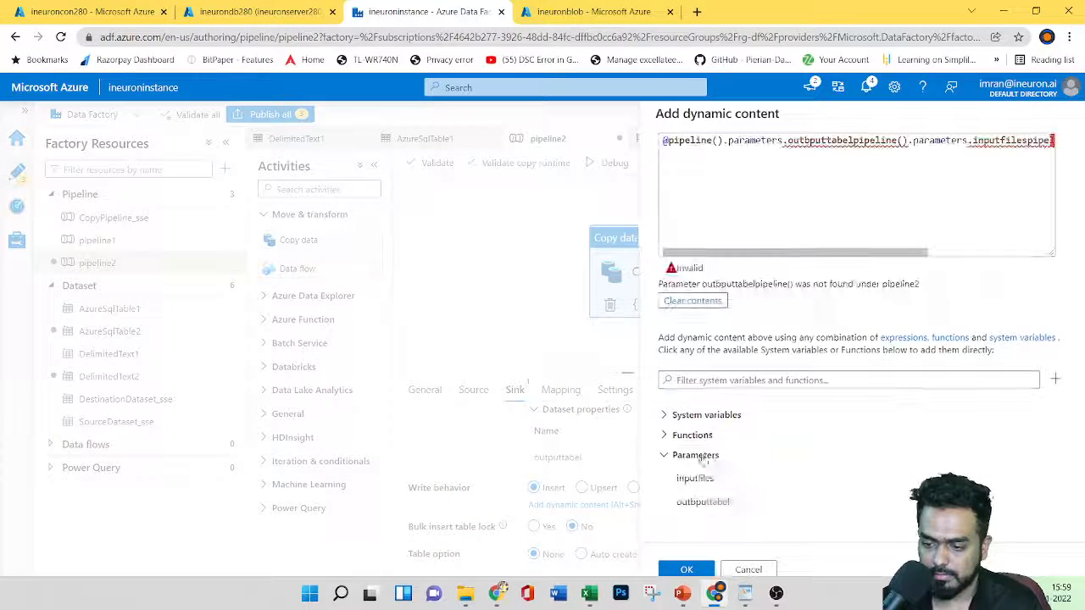
pyautogui.click(719, 505)
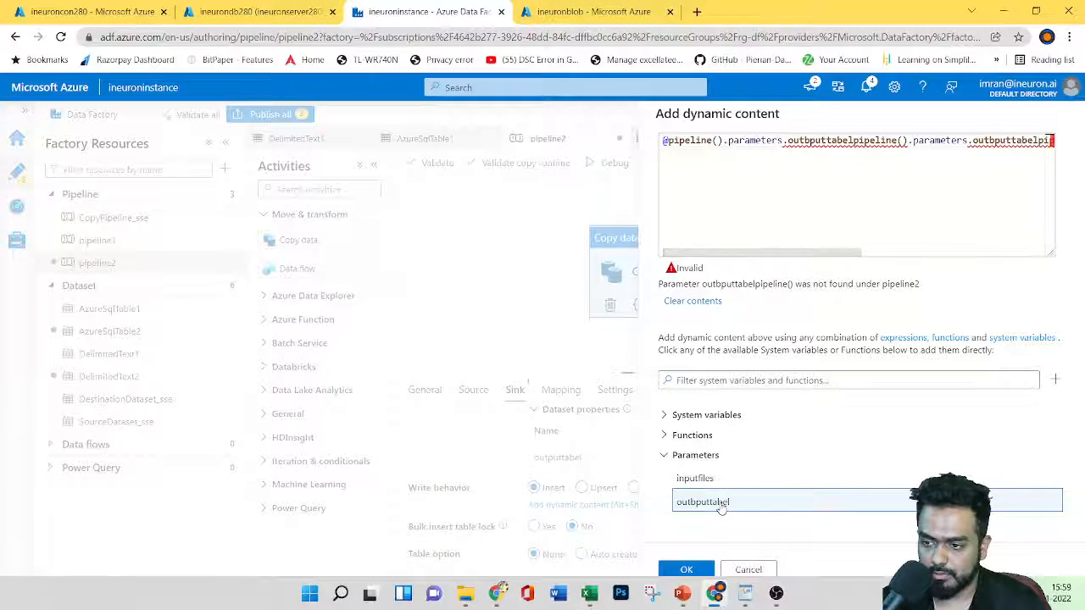
pyautogui.click(700, 307)
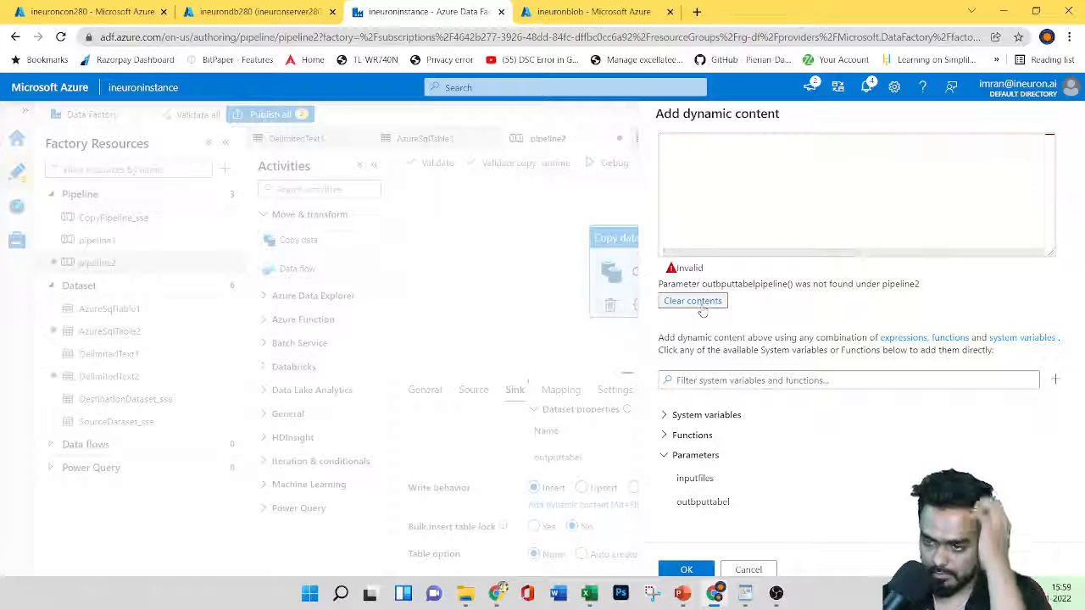
pyautogui.click(712, 502)
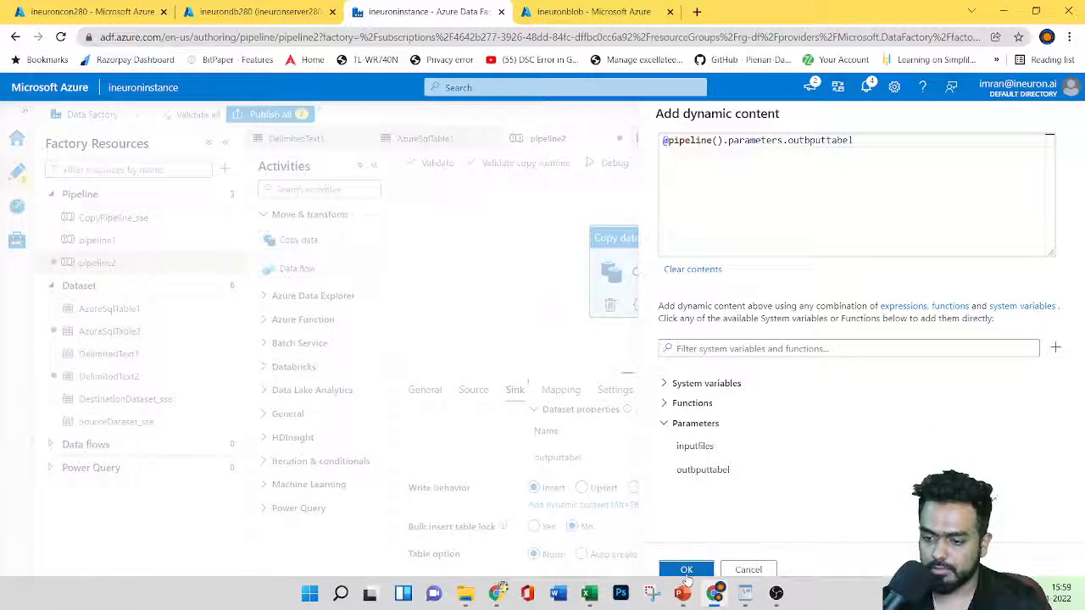
pyautogui.click(686, 570)
# - Review the parameter assignments and remaining settings of Copy data1's source and sink
pyautogui.click(473, 390)
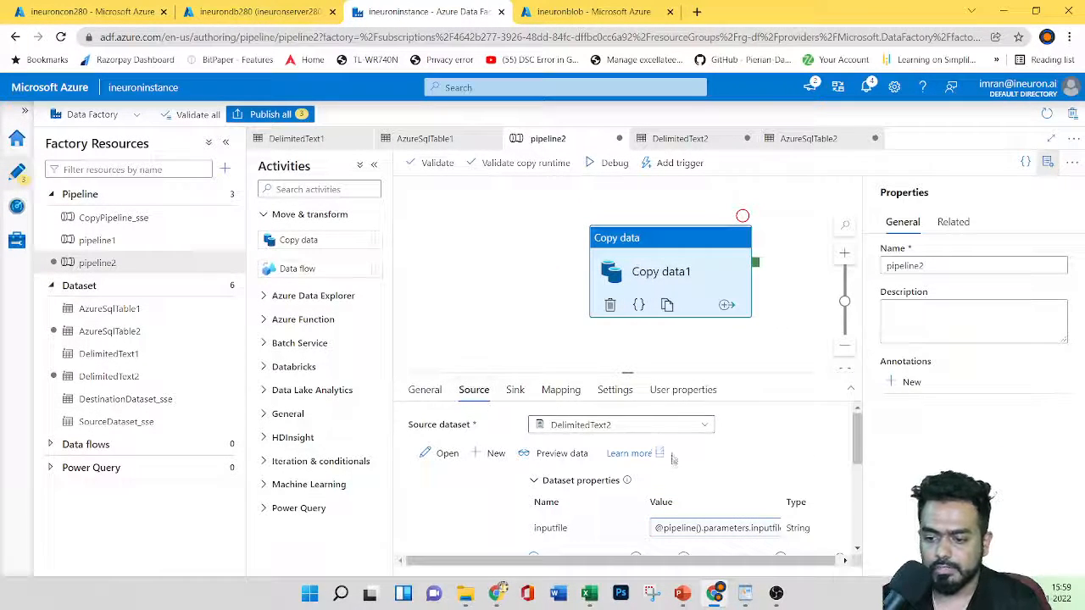
pyautogui.scroll(-5, 674, 459)
pyautogui.scroll(5, 674, 459)
pyautogui.scroll(-3, 644, 475)
pyautogui.scroll(1, 603, 496)
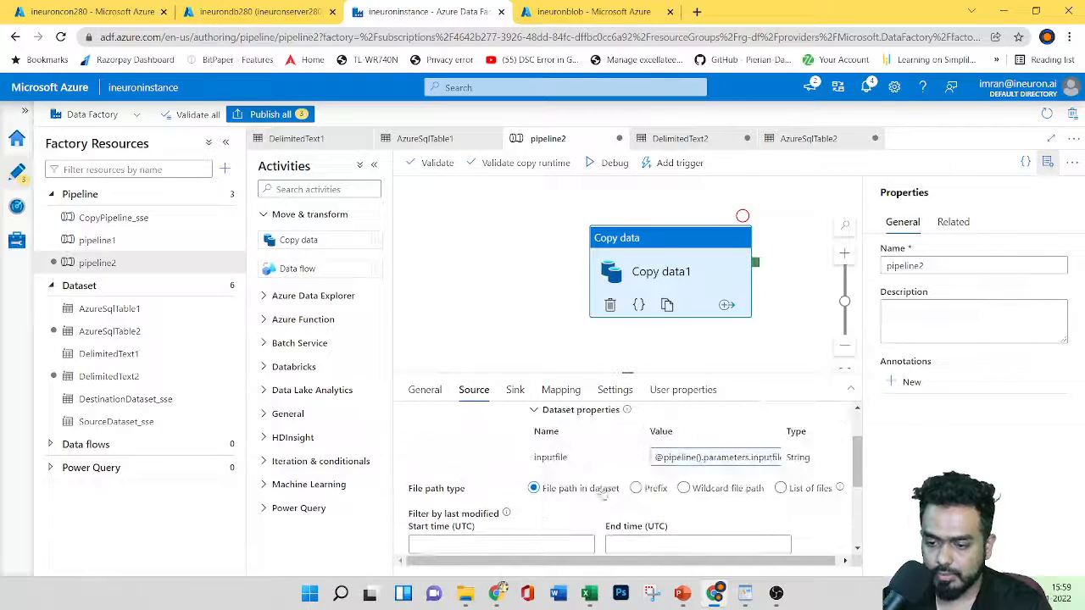
pyautogui.click(693, 456)
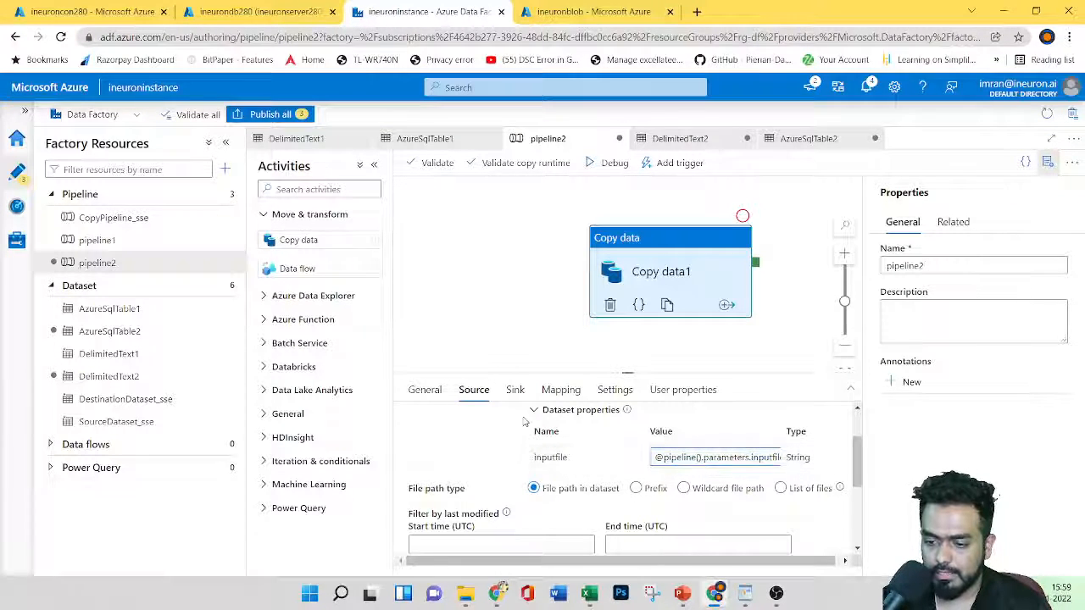
pyautogui.click(514, 390)
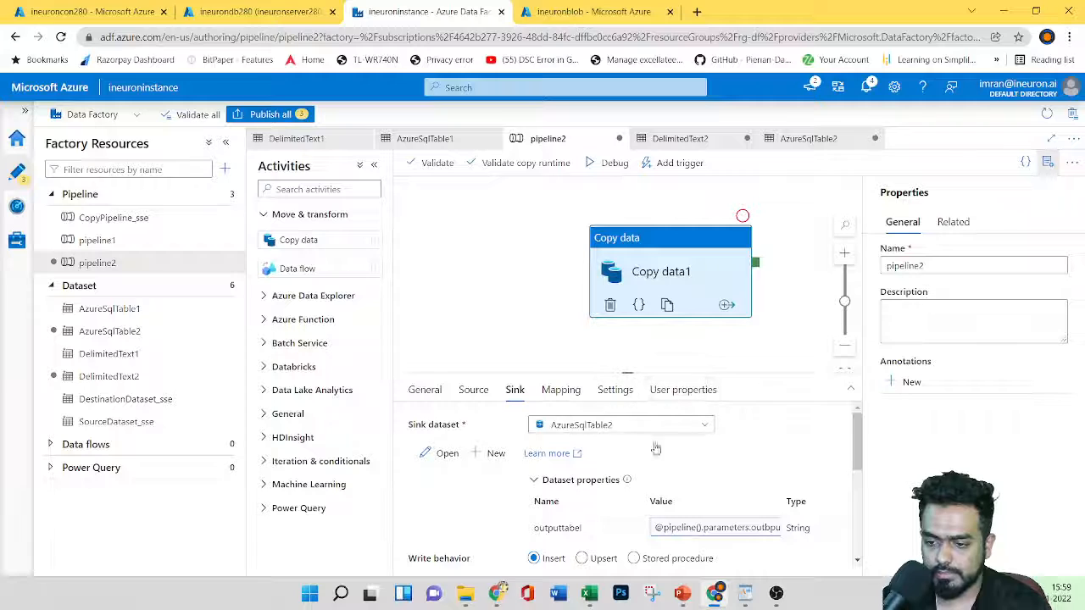
pyautogui.scroll(-3, 659, 451)
pyautogui.scroll(2, 658, 451)
pyautogui.scroll(1, 658, 451)
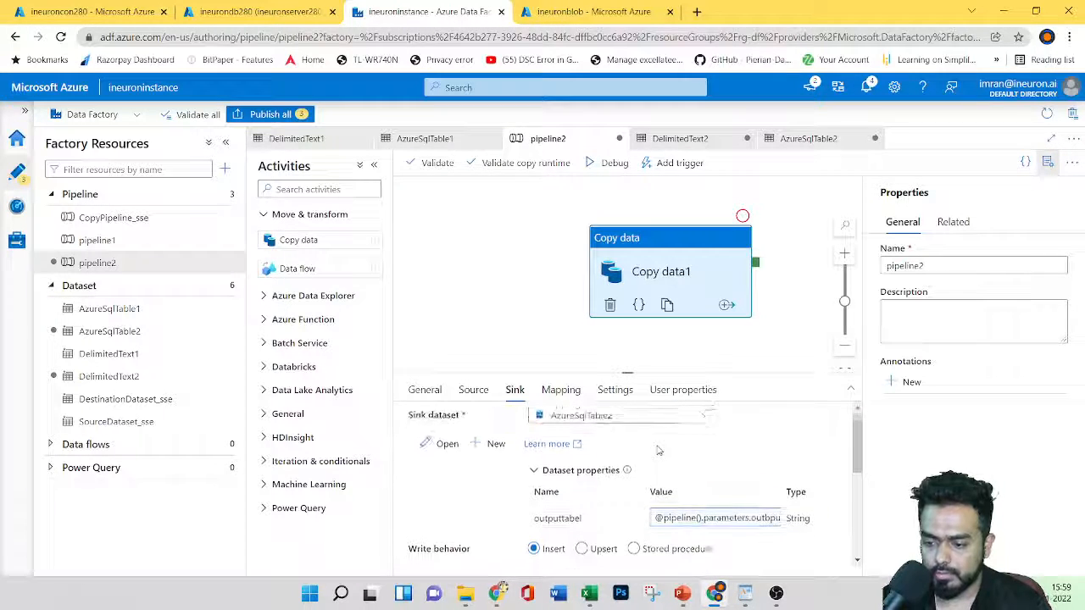
pyautogui.scroll(-2, 659, 451)
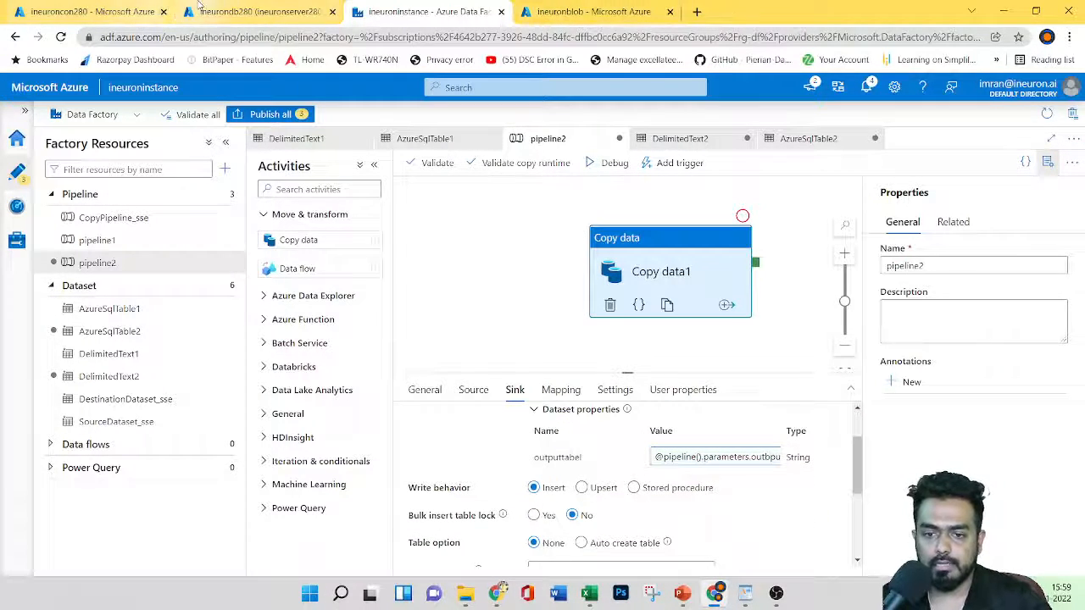
# - Check the existing tables in the ineurondb280 database and visit the ineuronblob storage, returning to pipeline2 and hiding its properties
pyautogui.click(254, 11)
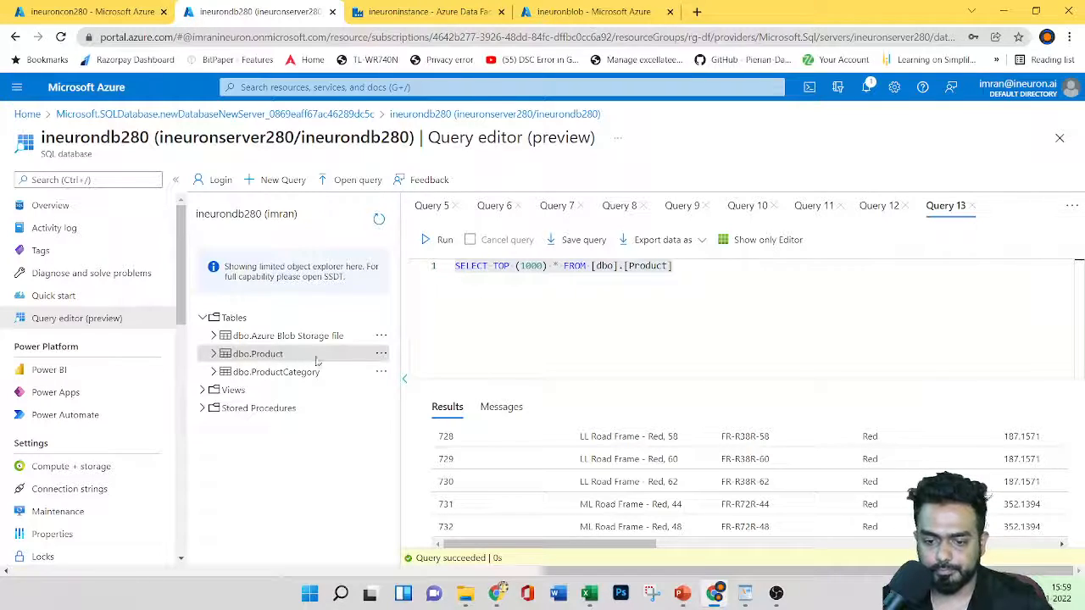
pyautogui.click(380, 354)
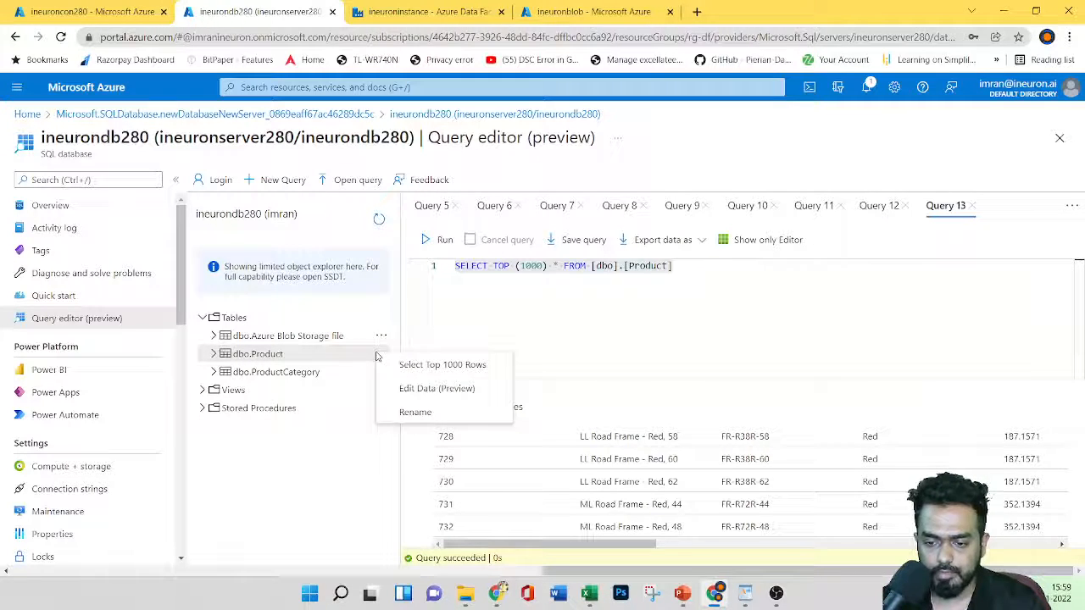
pyautogui.click(270, 359)
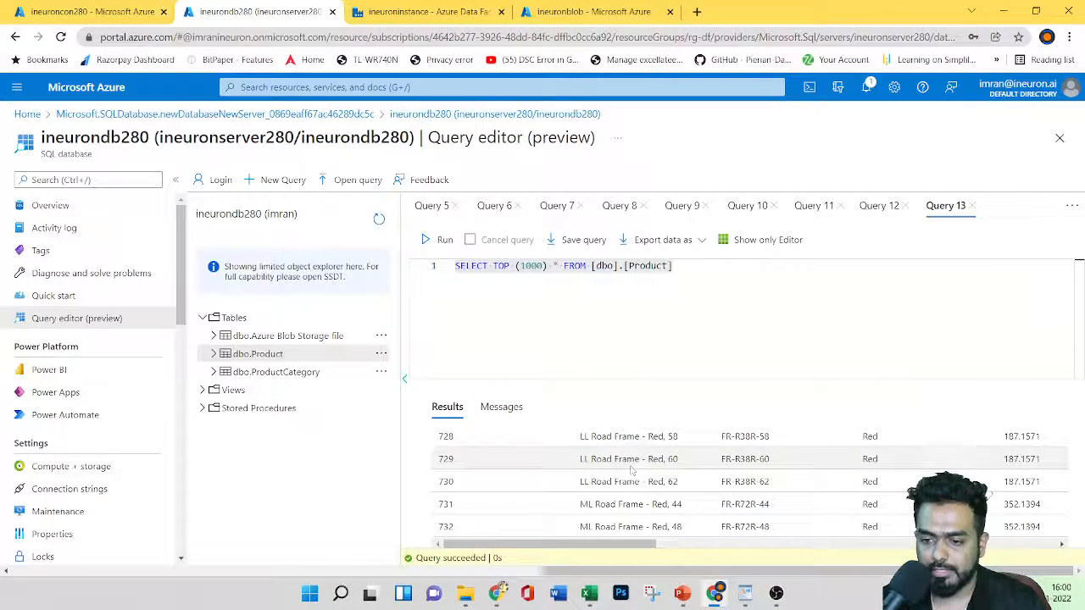
pyautogui.click(593, 12)
pyautogui.click(424, 12)
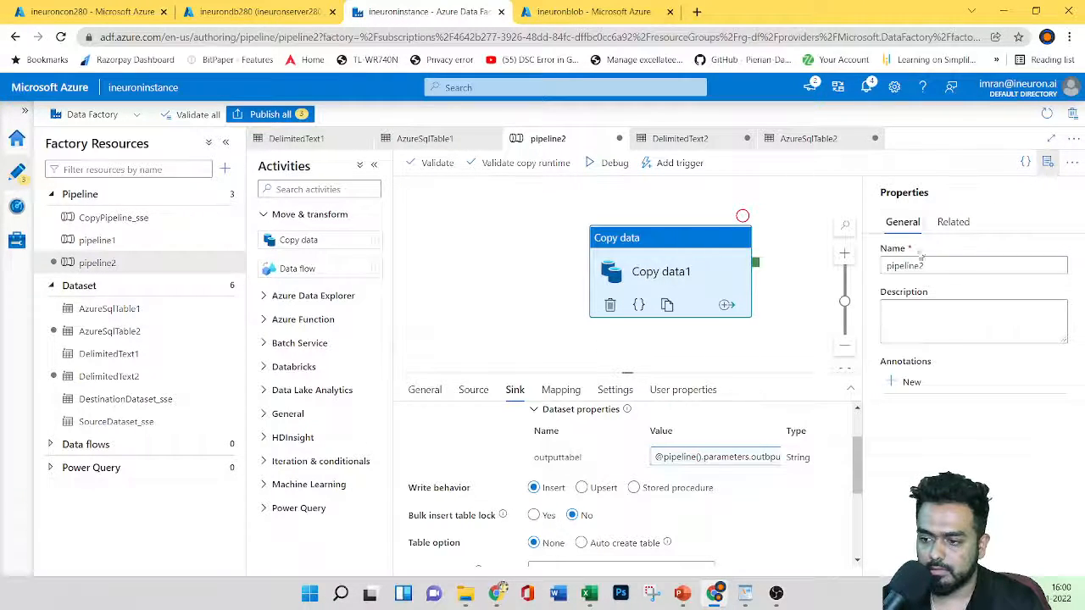
pyautogui.click(1048, 163)
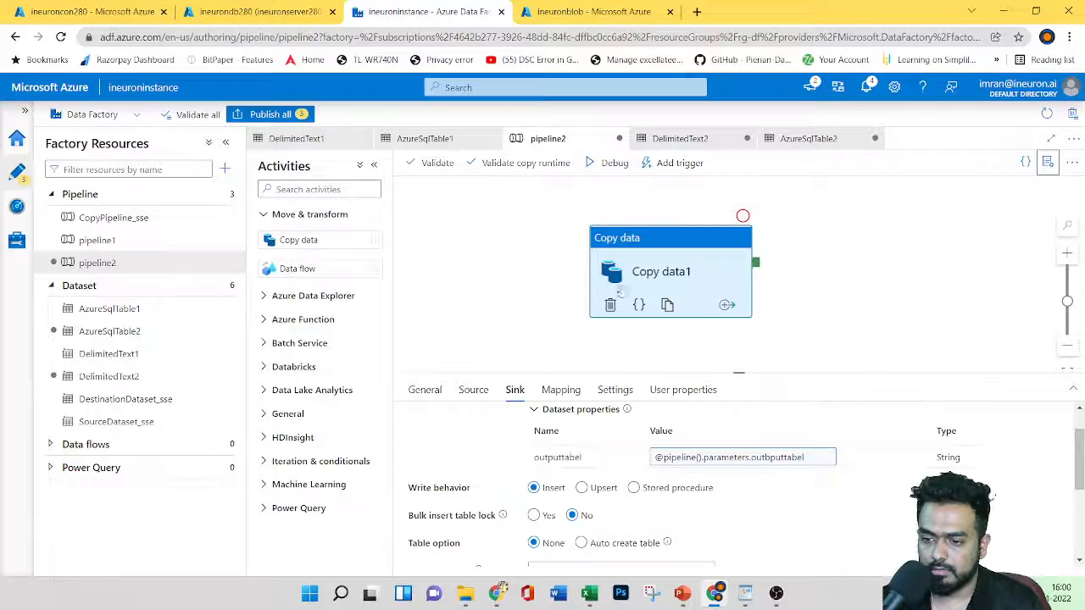
# - Validate pipeline2 and publish all pending changes to the pipeline and its DelimitedText2 and AzureSqlTable2 datasets
pyautogui.click(434, 173)
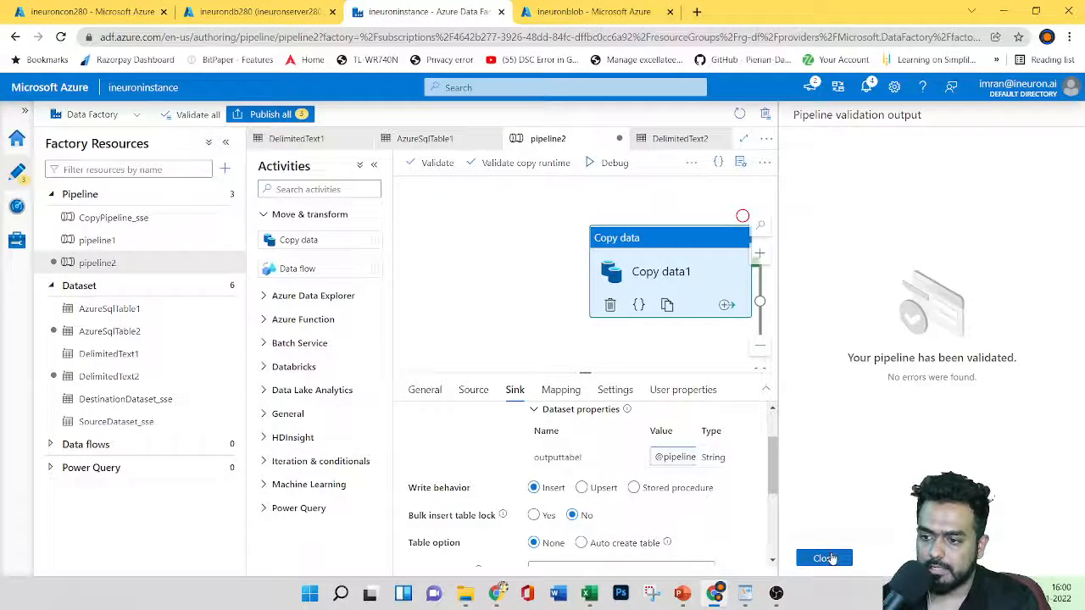
pyautogui.click(824, 558)
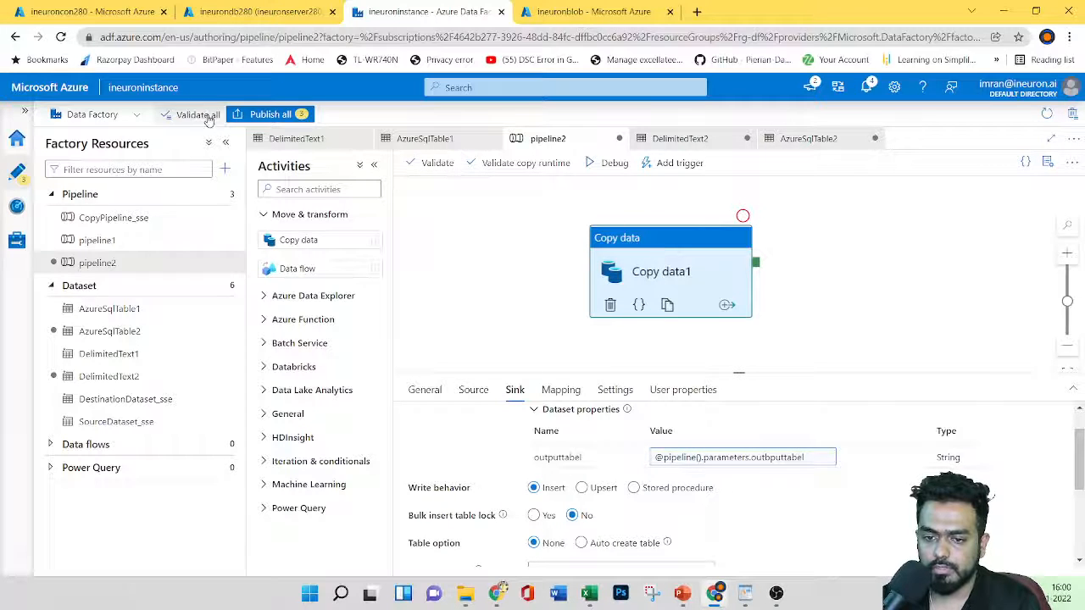
pyautogui.click(263, 114)
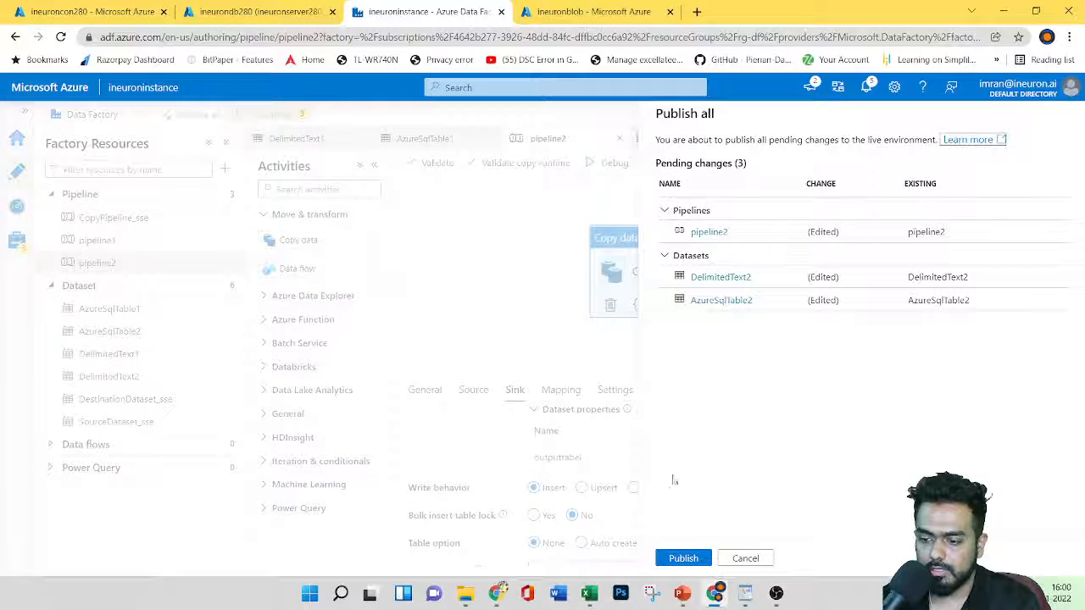
pyautogui.click(669, 563)
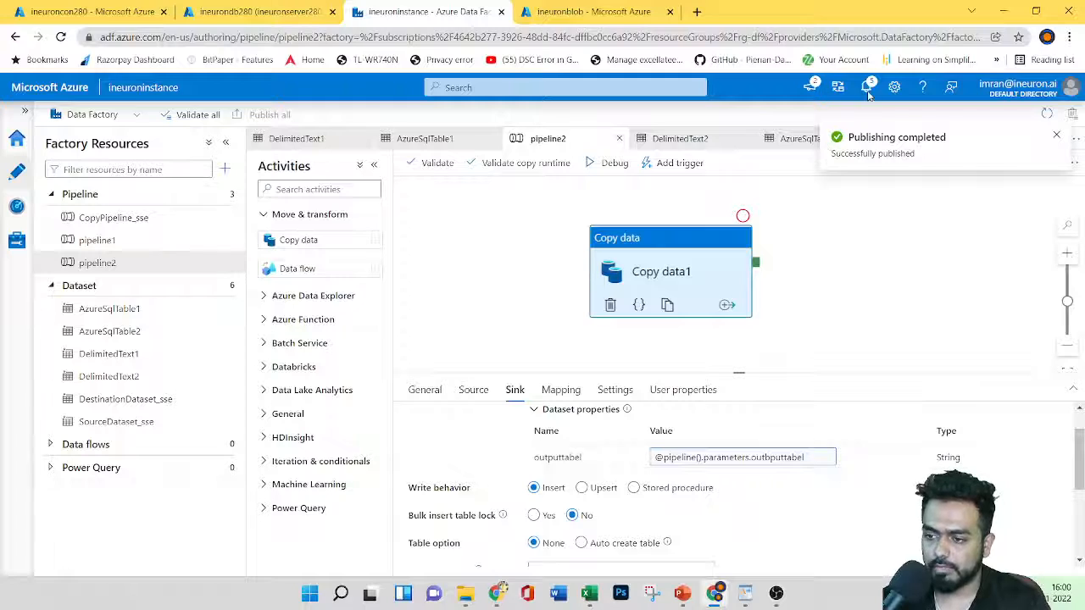
pyautogui.click(1057, 138)
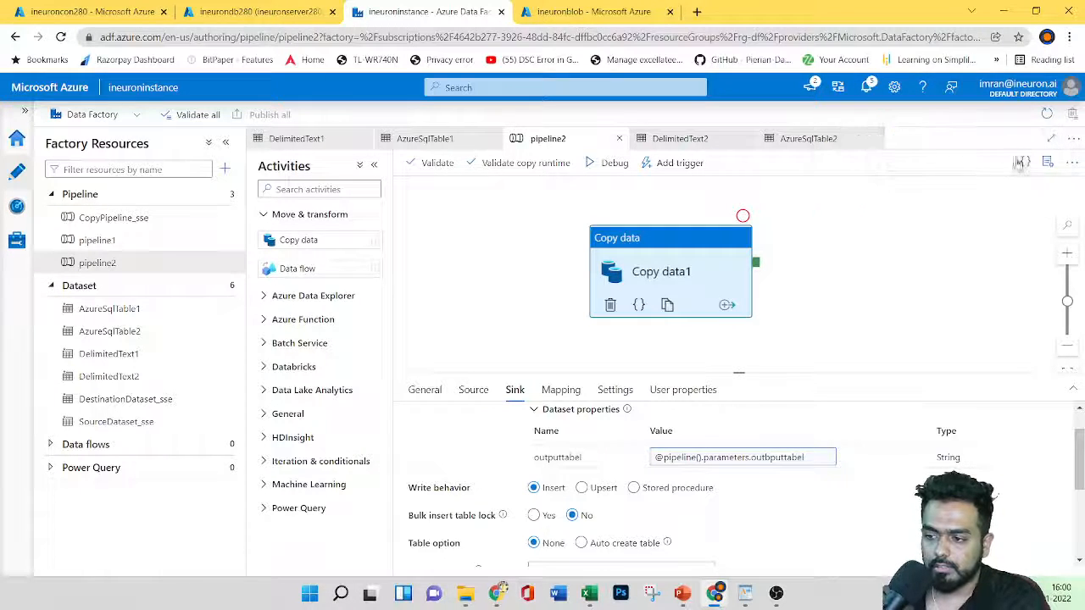
pyautogui.click(657, 166)
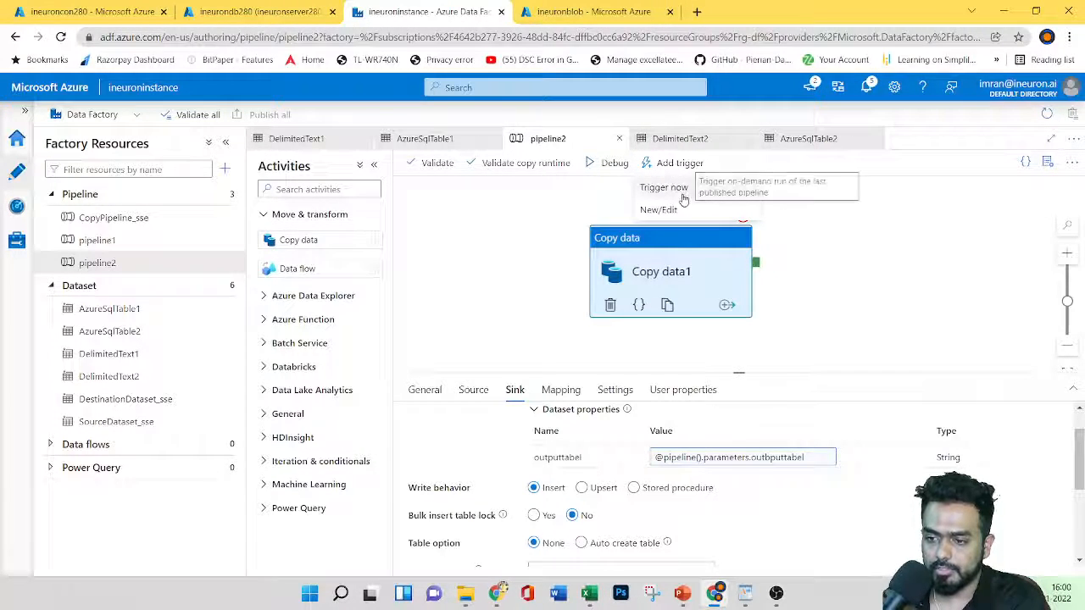
pyautogui.click(677, 189)
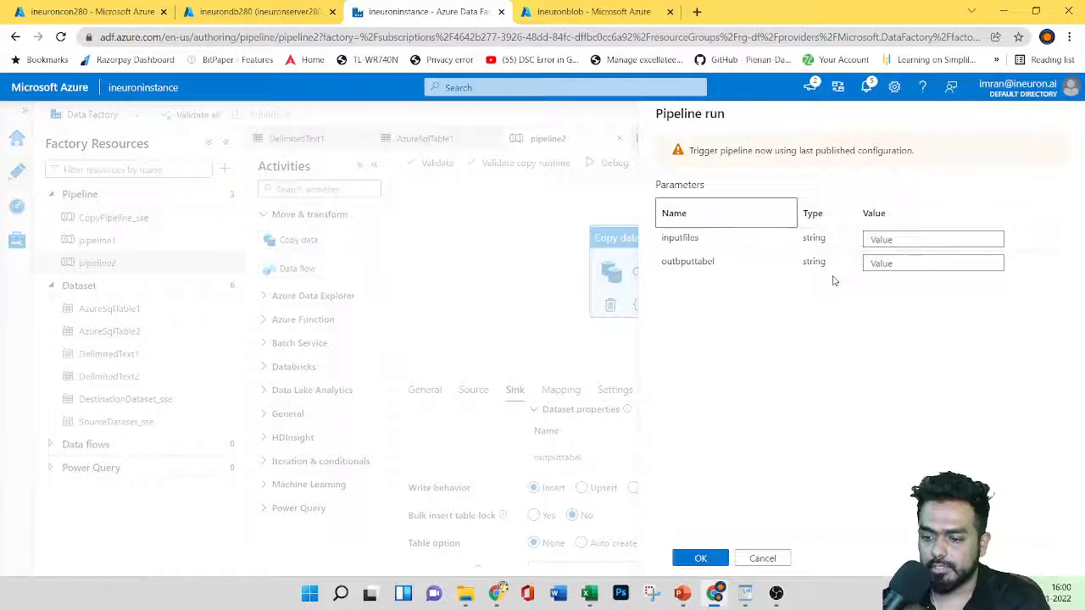
pyautogui.click(763, 559)
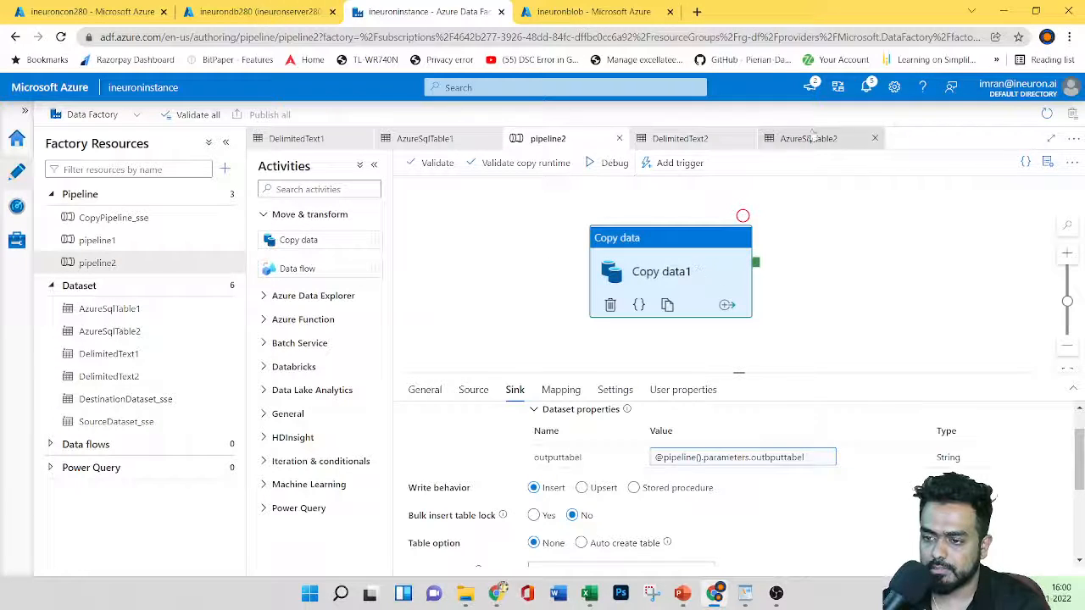
# - Set up an on-demand run of pipeline2 and enter Product as the inputfiles parameter value
pyautogui.click(693, 163)
pyautogui.click(686, 194)
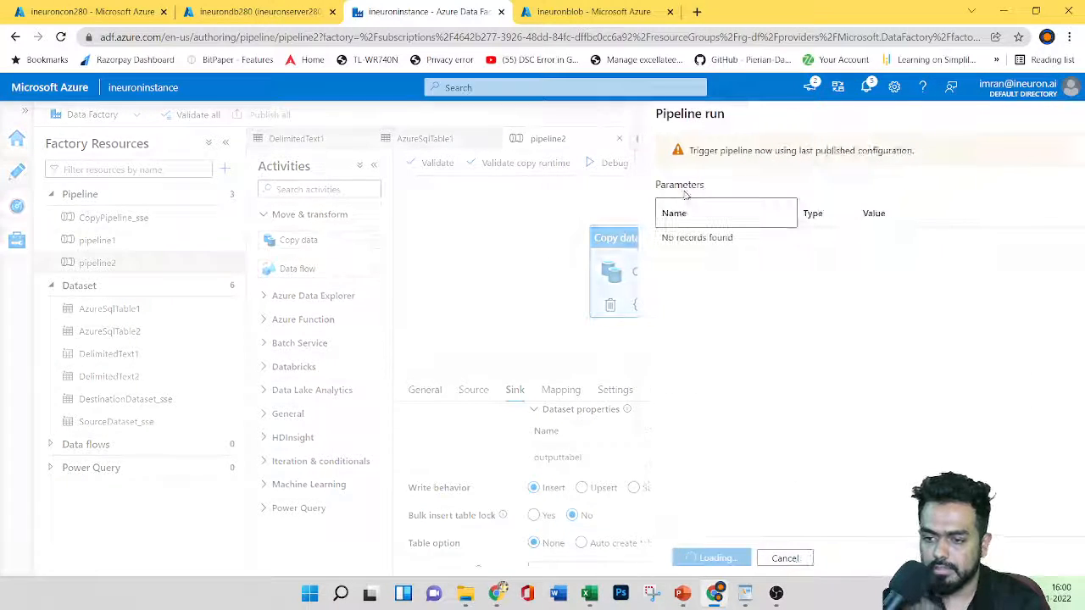
pyautogui.click(890, 240)
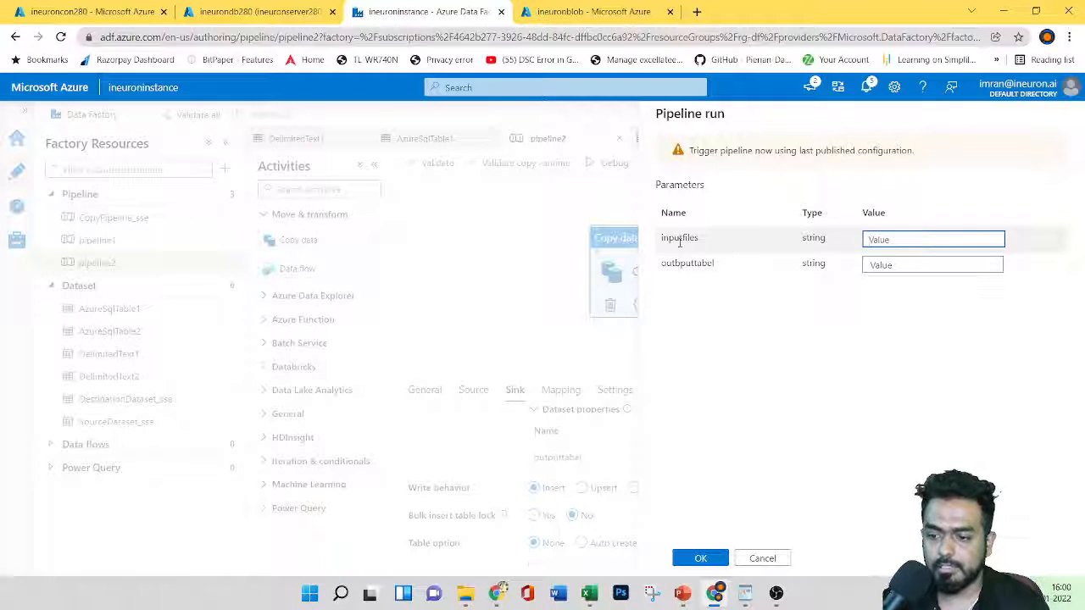
pyautogui.click(227, 8)
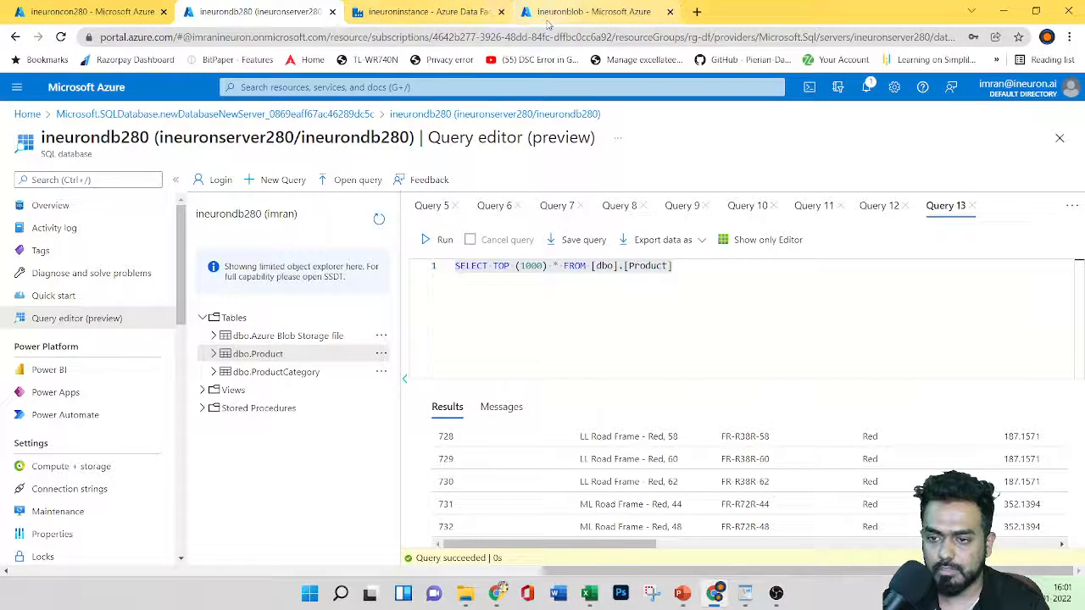
pyautogui.click(428, 12)
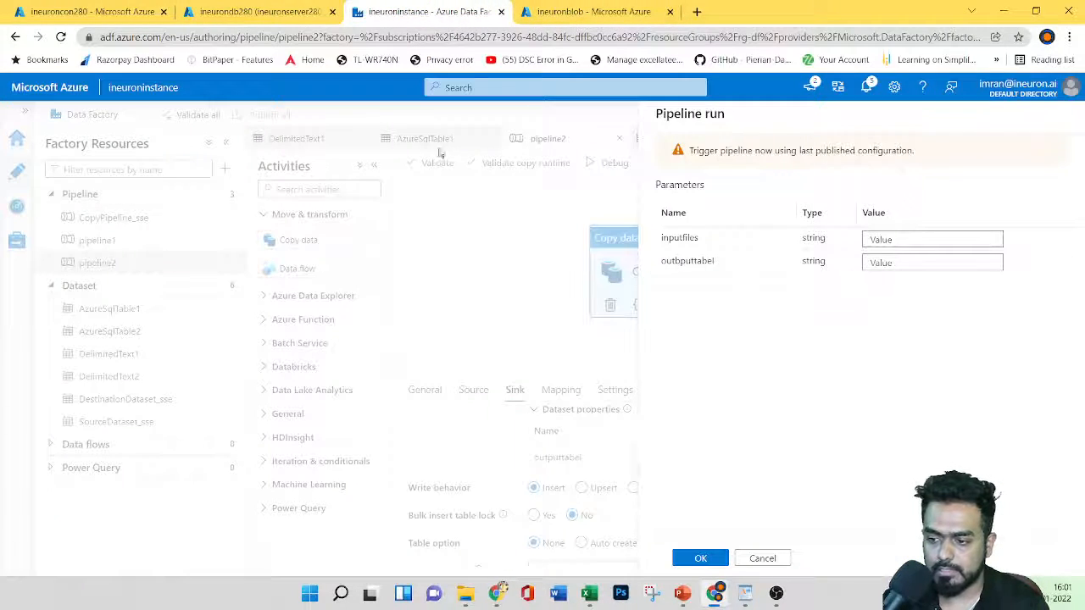
pyautogui.click(894, 239)
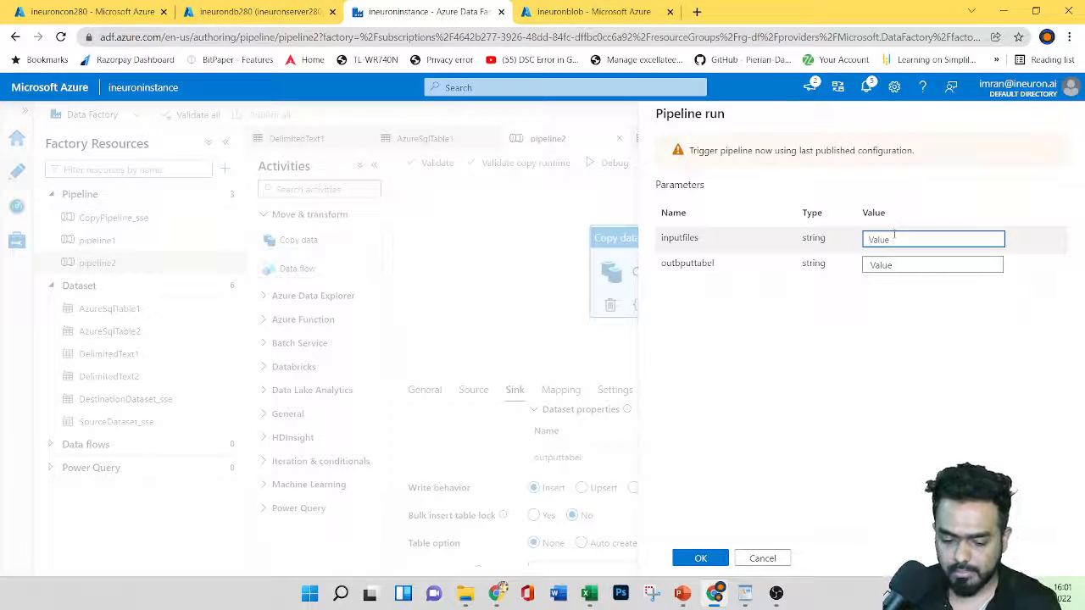
pyautogui.write('p')
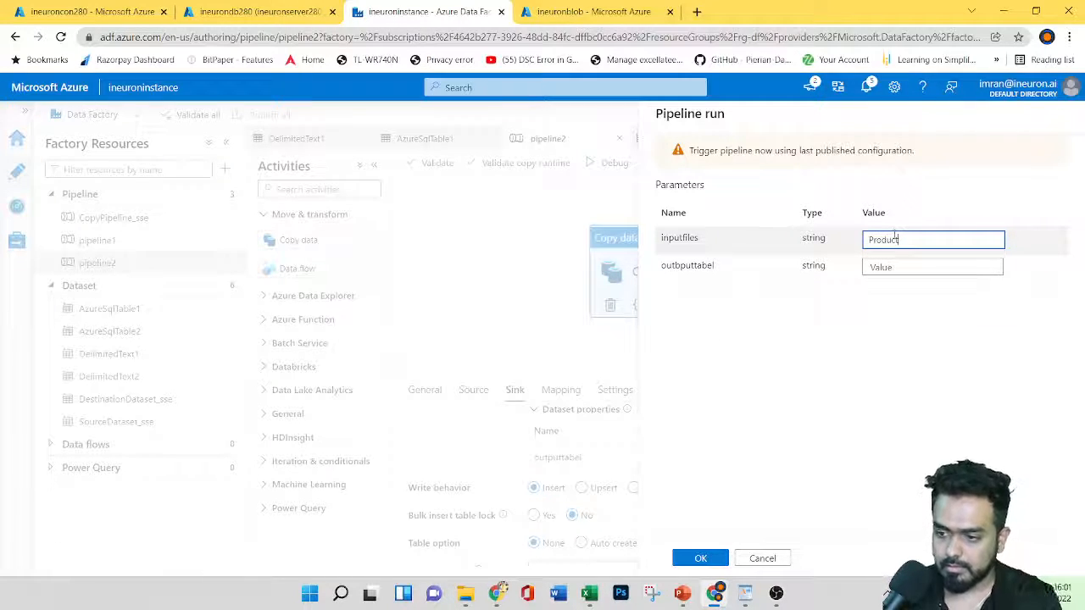
pyautogui.press('Tab')
# - Check the ineuronblob container and the ineurondb280 tables, and enter Product as the outbputtabel parameter value for the run
pyautogui.click(594, 12)
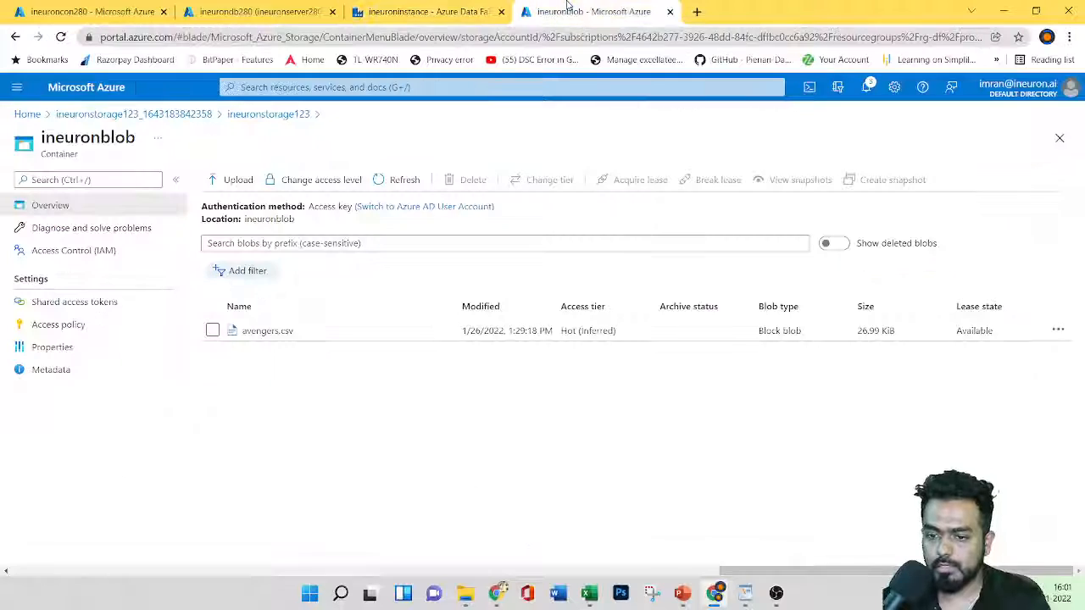
pyautogui.click(407, 12)
pyautogui.click(255, 12)
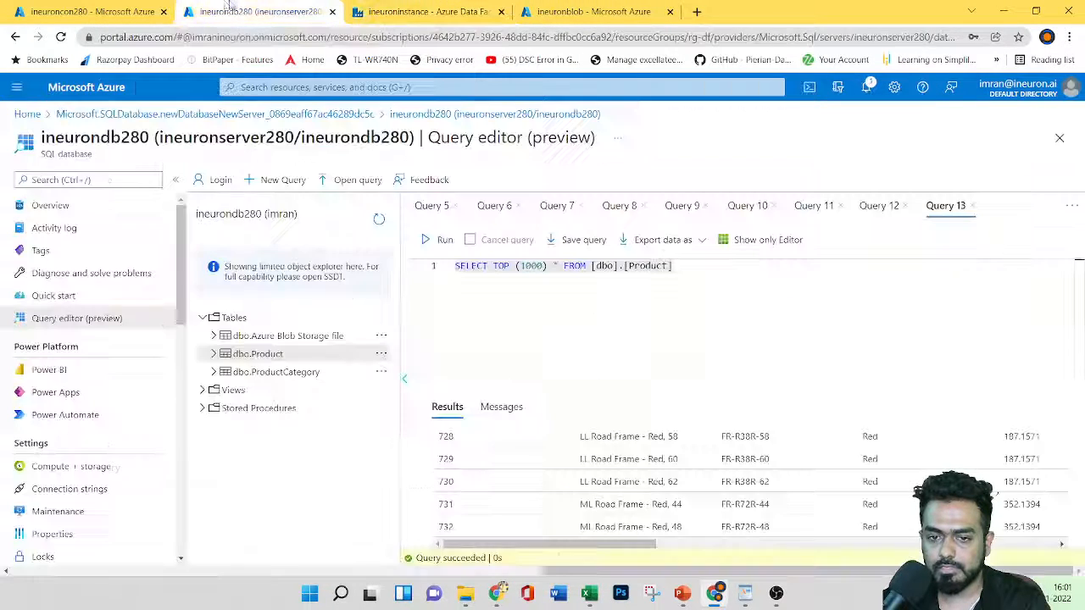
pyautogui.click(87, 9)
pyautogui.hotkey('ctrl', 'Tab')
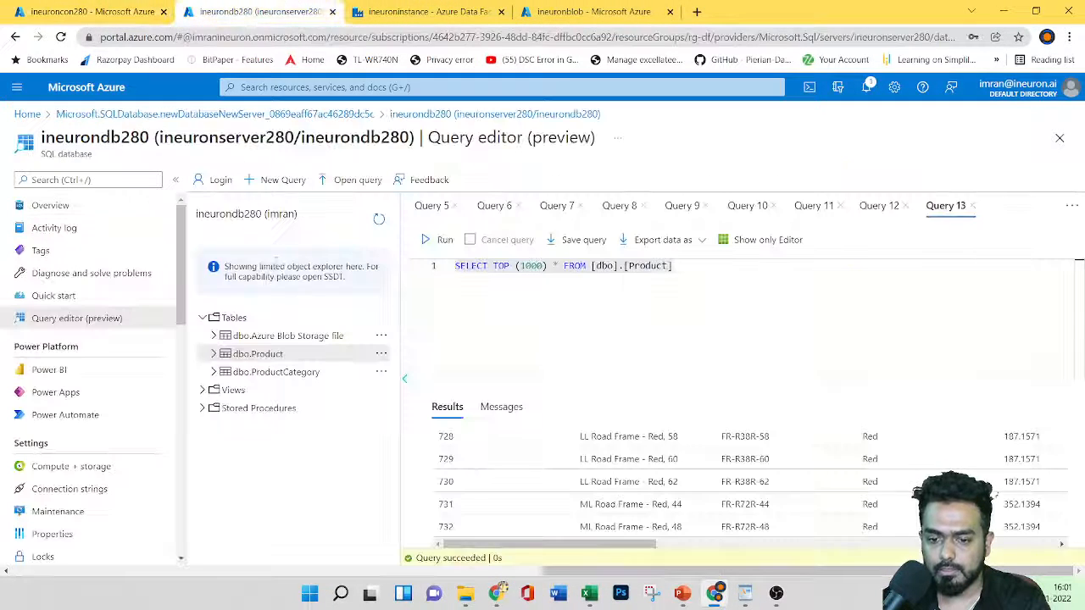
pyautogui.click(571, 7)
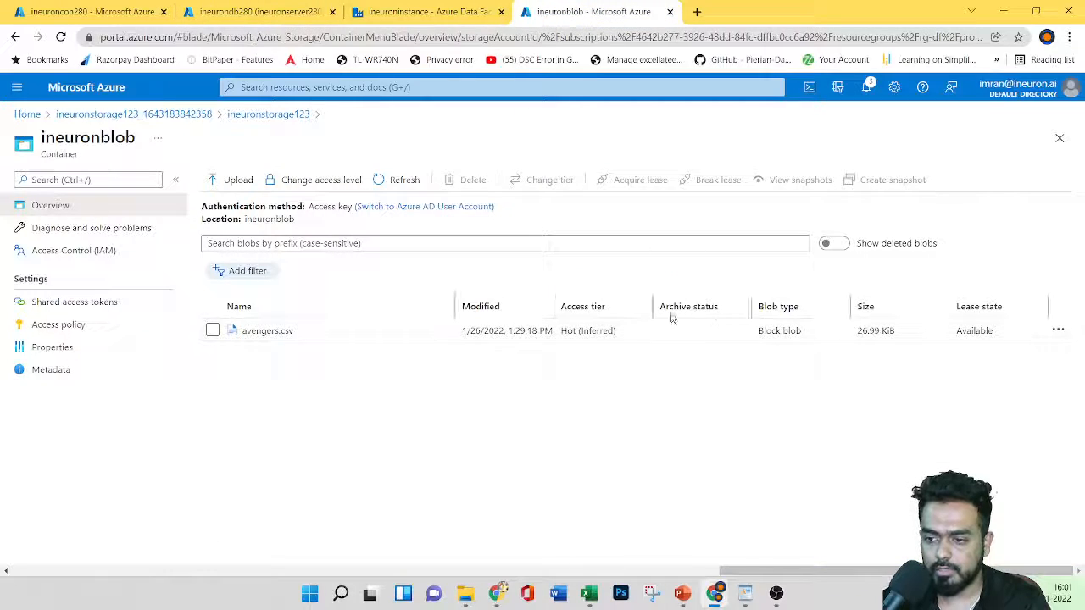
pyautogui.click(401, 10)
pyautogui.click(899, 263)
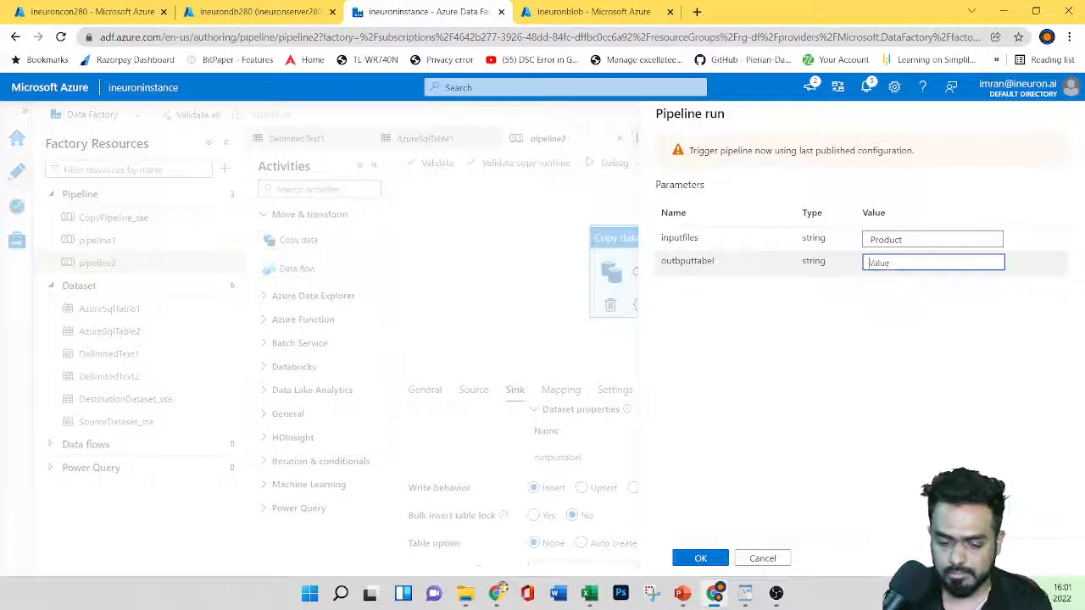
pyautogui.write('Product')
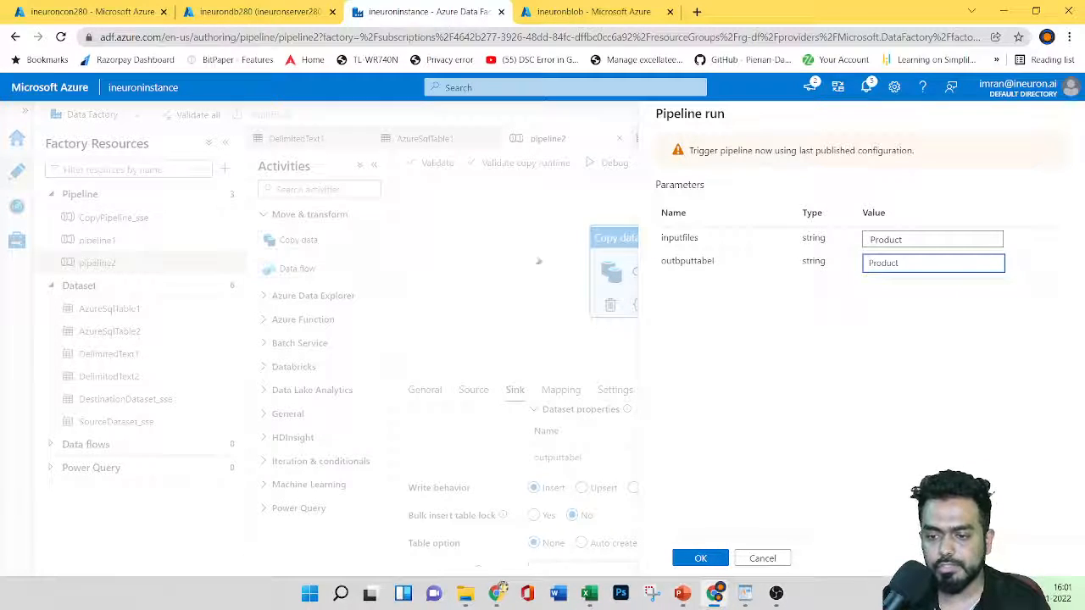
# - Rewrite the existing truncate query in the ineurondb280 query editor as truncate table [dbo].[Product] and run it
pyautogui.click(255, 11)
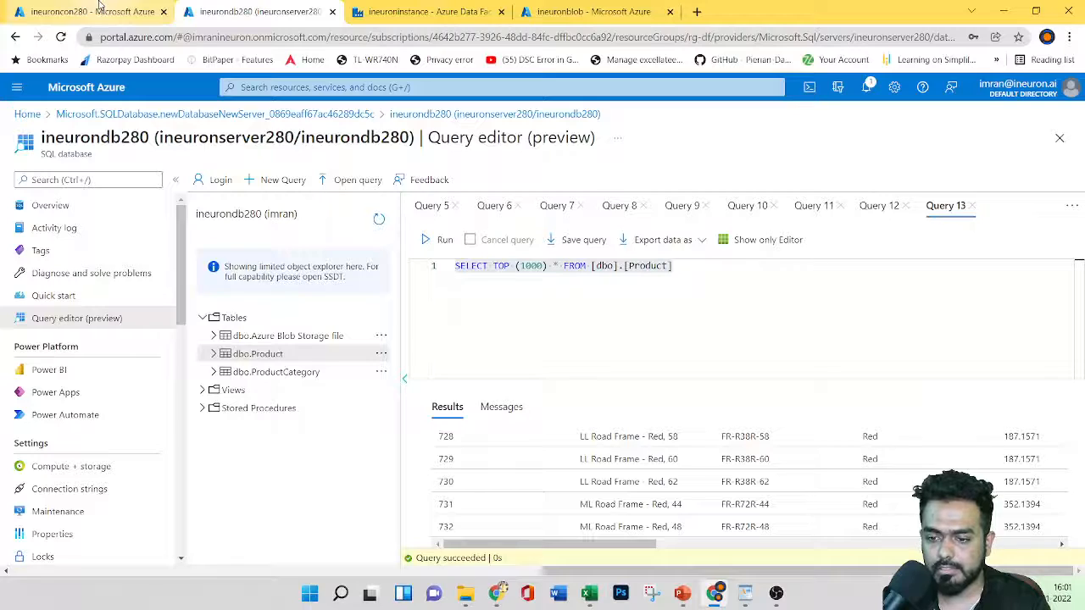
pyautogui.click(99, 11)
pyautogui.click(254, 11)
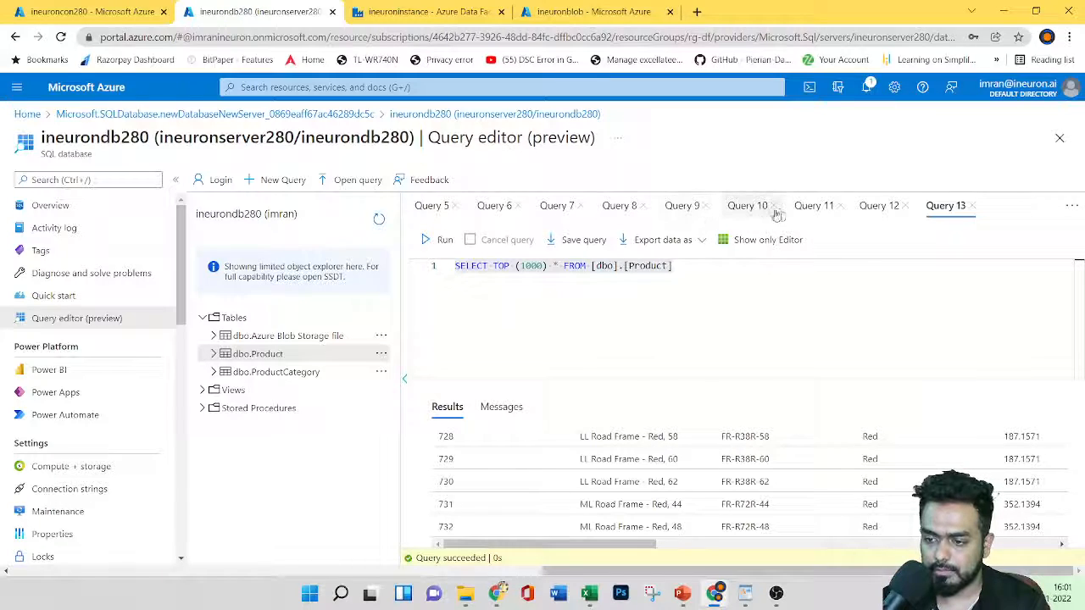
pyautogui.click(744, 208)
pyautogui.click(683, 209)
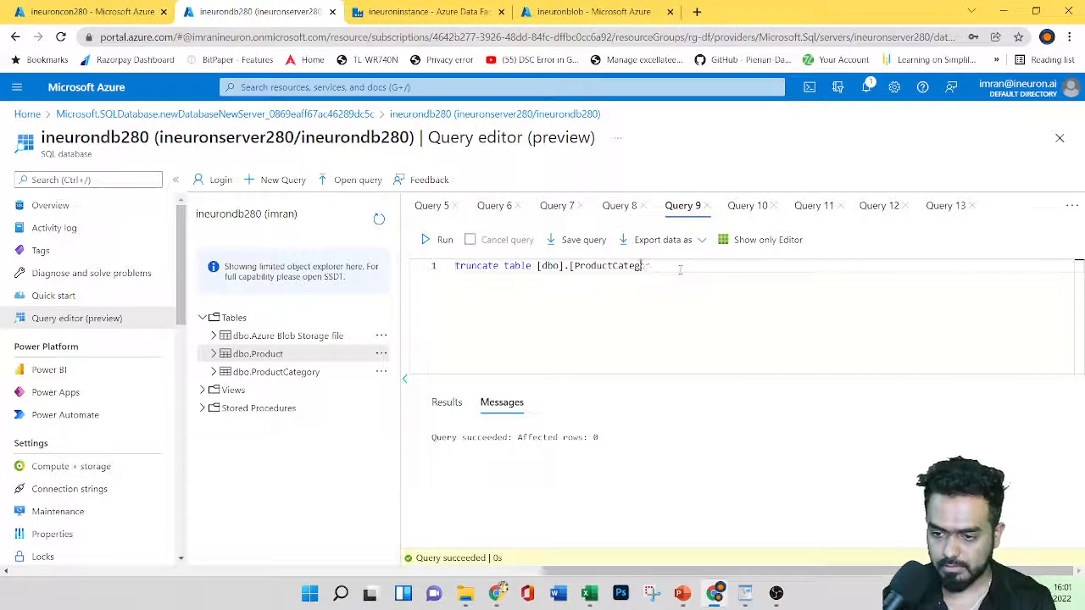
pyautogui.press('BackSpace')
pyautogui.press('BackSpace')
pyautogui.press('BackSpace')
pyautogui.press('BackSpace')
pyautogui.press('BackSpace')
pyautogui.press('BackSpace')
pyautogui.press('BackSpace')
pyautogui.press('BackSpace')
pyautogui.press('BackSpace')
pyautogui.press('BackSpace')
pyautogui.press('BackSpace')
pyautogui.press('BackSpace')
pyautogui.press('BackSpace')
pyautogui.press('BackSpace')
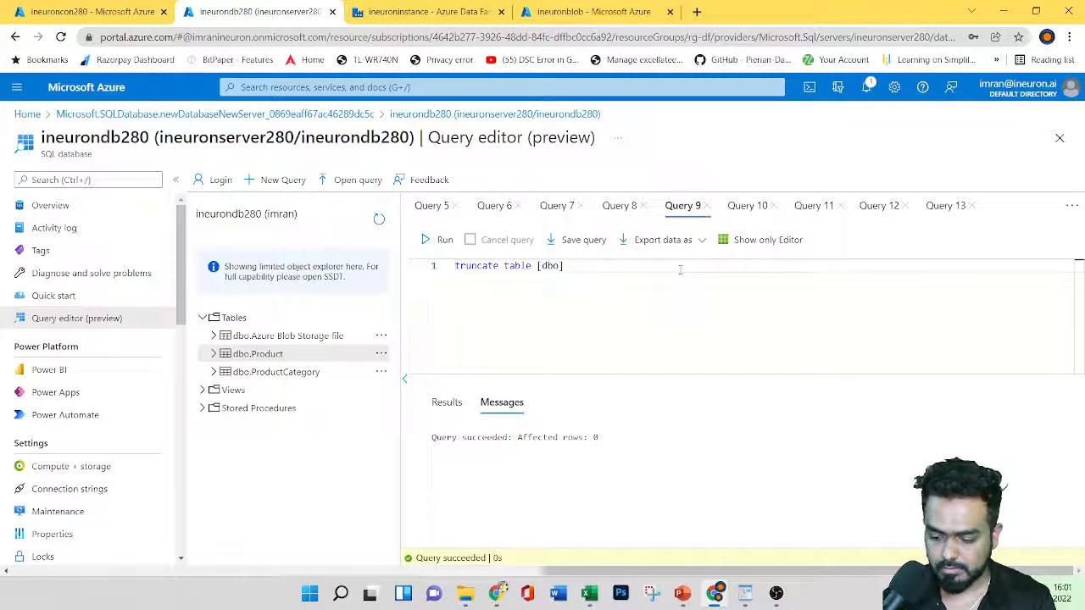
pyautogui.press('BackSpace')
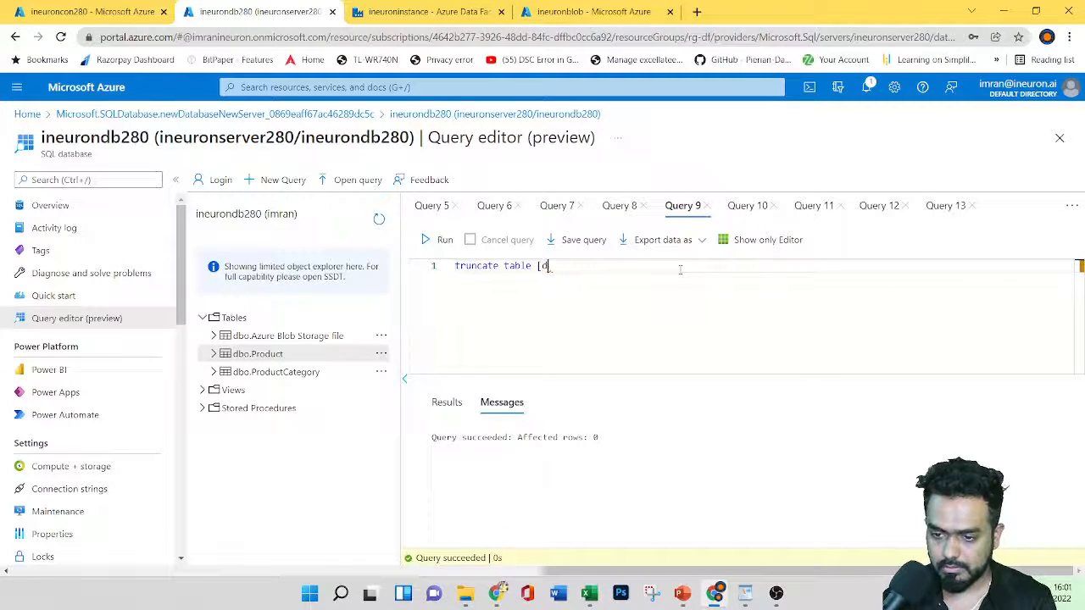
pyautogui.press('BackSpace')
pyautogui.press('BackSpace')
pyautogui.write('dbo')
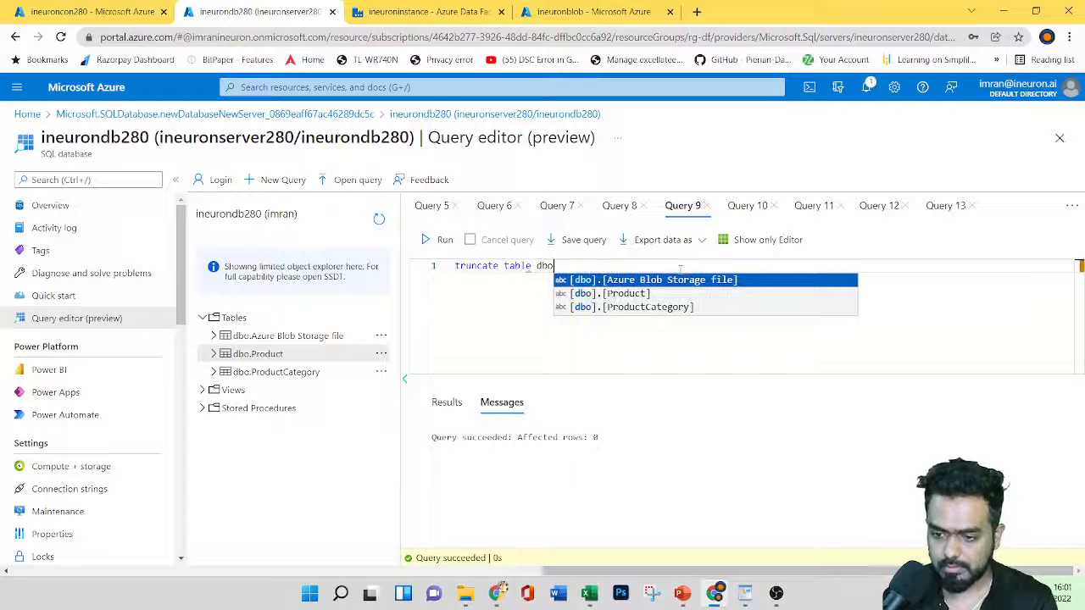
pyautogui.click(667, 296)
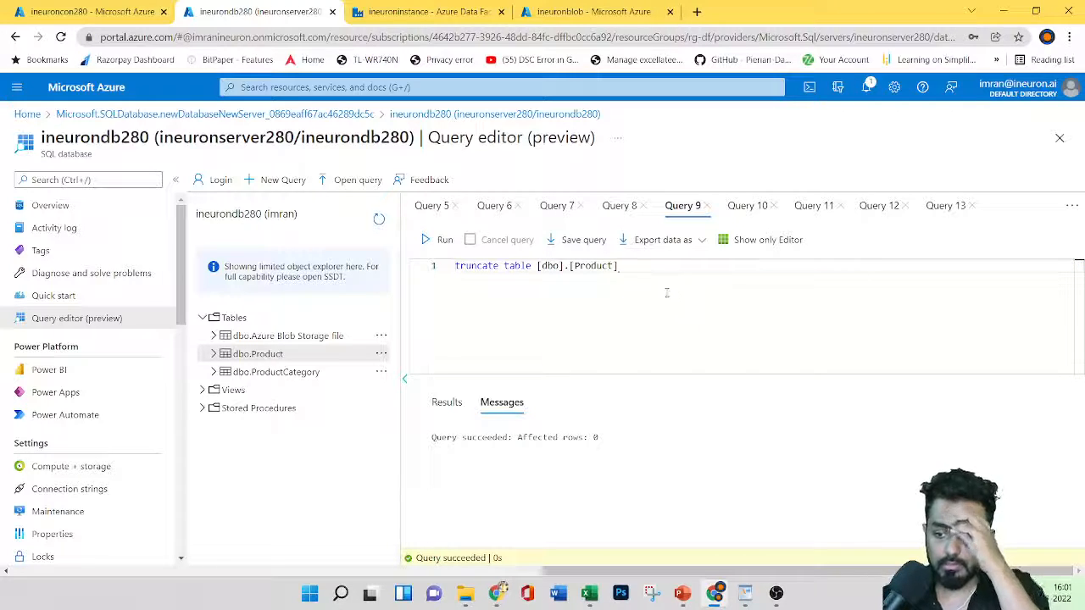
pyautogui.moveTo(623, 266); pyautogui.dragTo(454, 266)
pyautogui.click(437, 240)
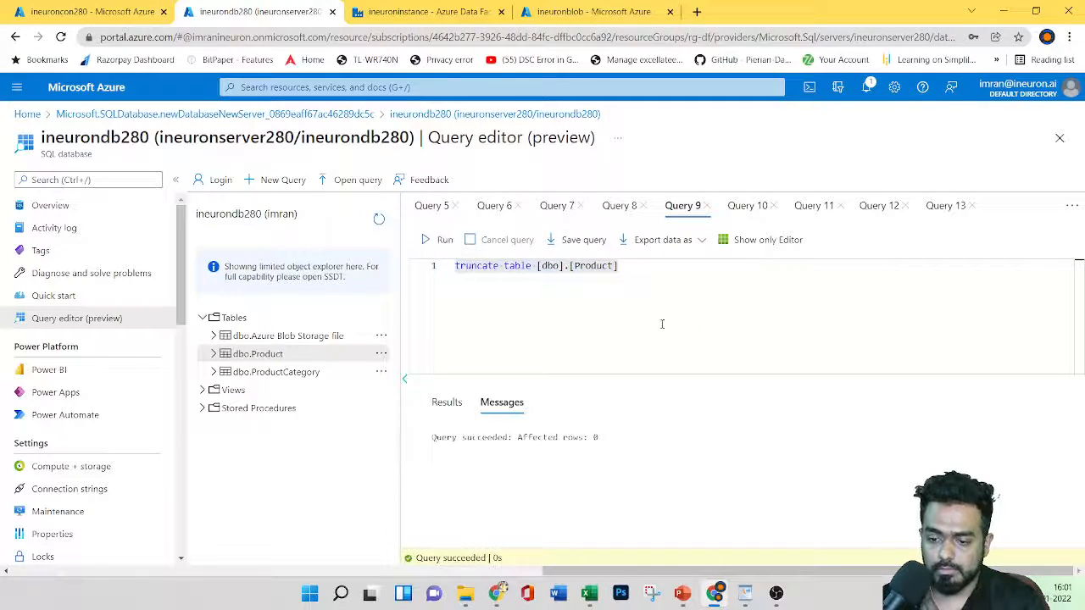
# - Query the top 1000 rows of dbo.Product and show the results to check the table's contents
pyautogui.click(384, 355)
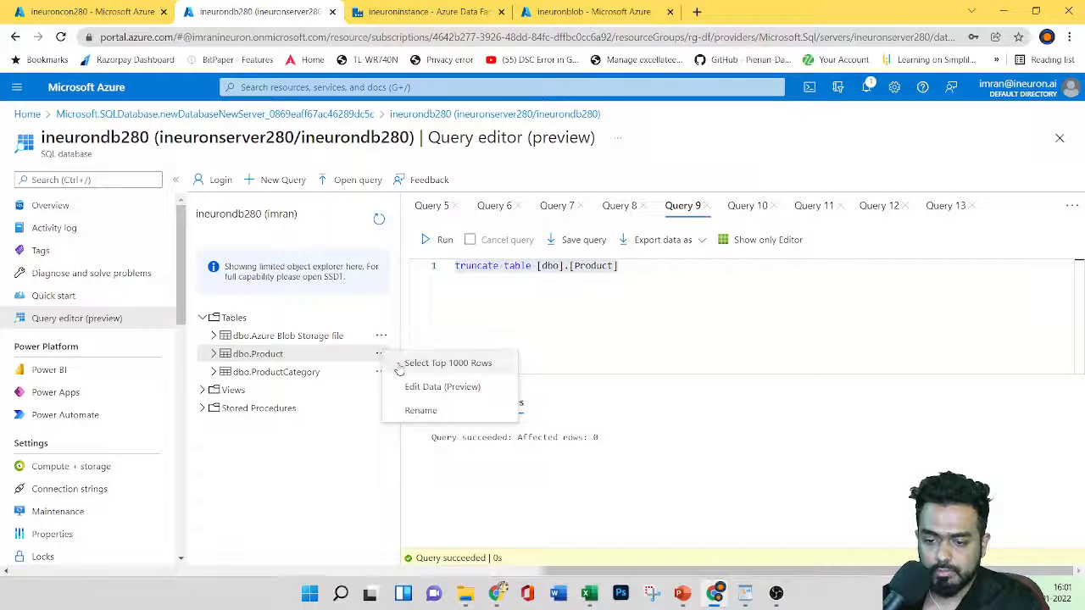
pyautogui.click(399, 364)
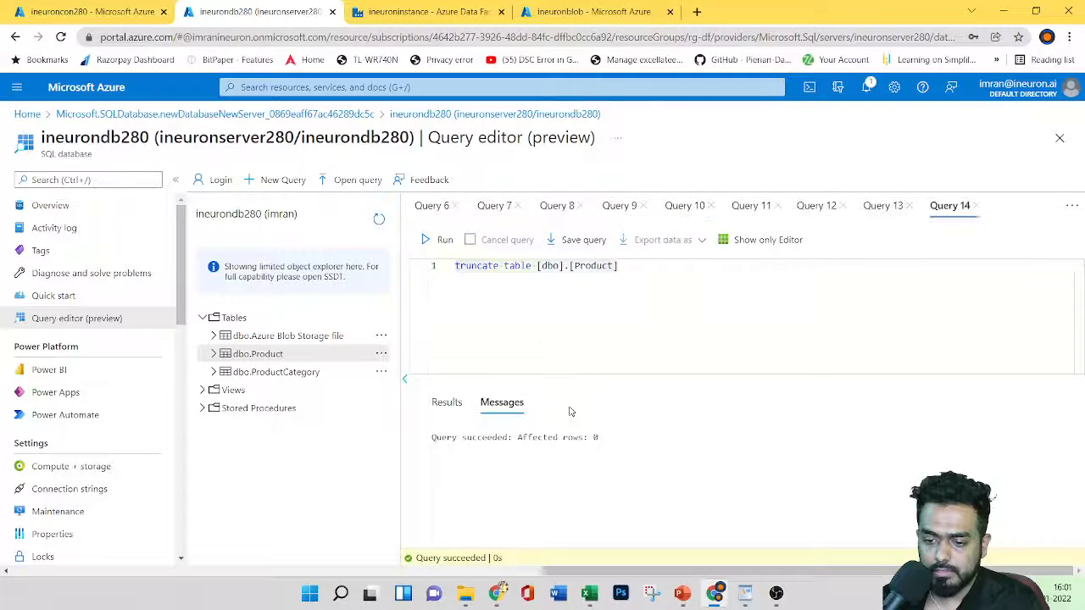
pyautogui.moveTo(498, 279); pyautogui.dragTo(443, 266)
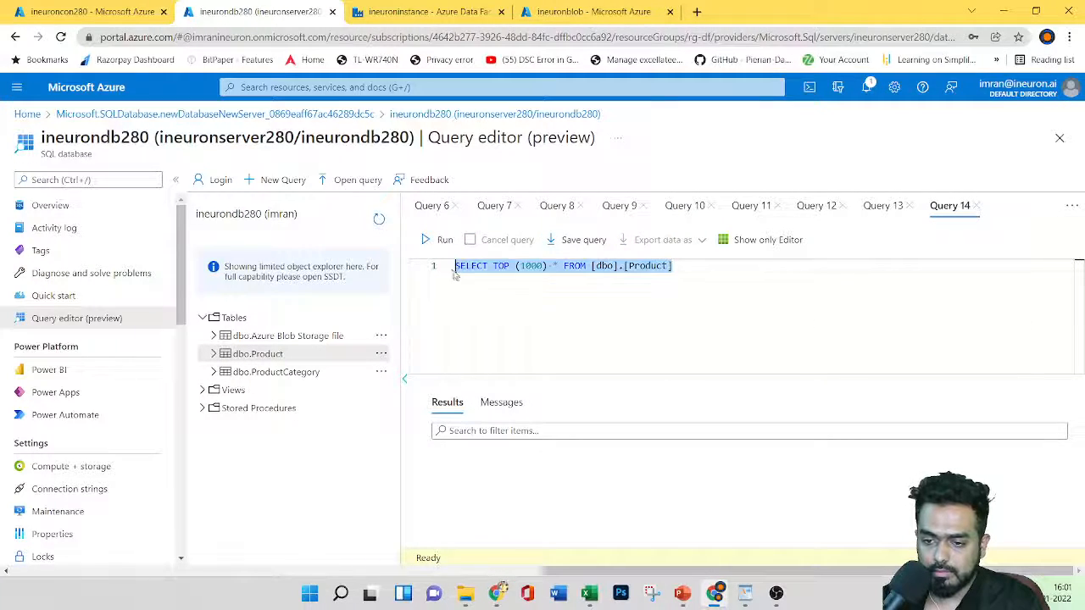
pyautogui.click(438, 240)
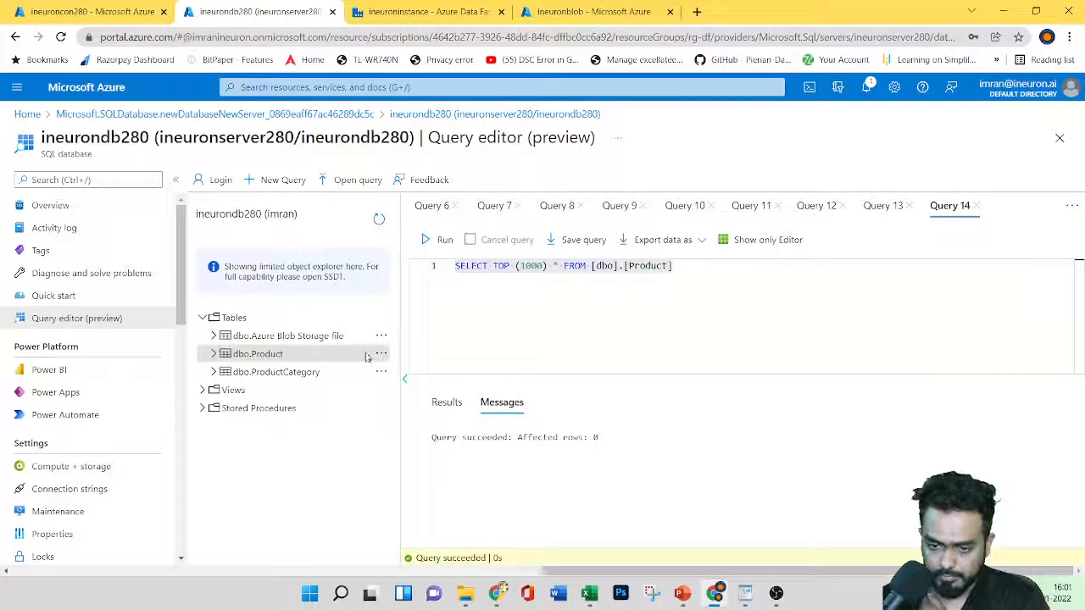
pyautogui.click(449, 404)
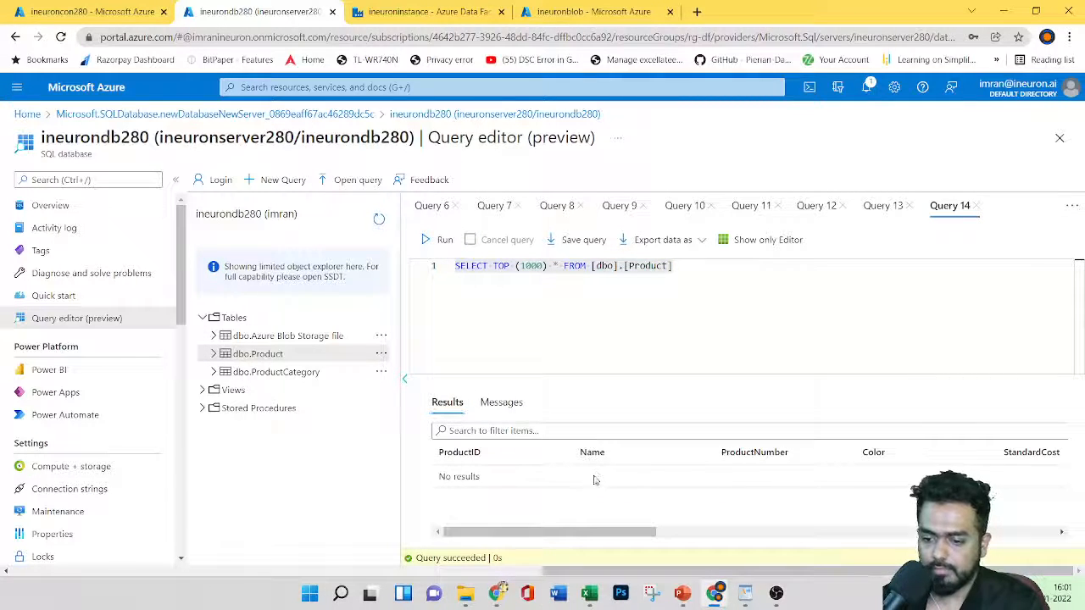
# - Recheck the parameter values entered for the pipeline2 run and return to the ineurondb280 query editor
pyautogui.click(605, 10)
pyautogui.click(428, 11)
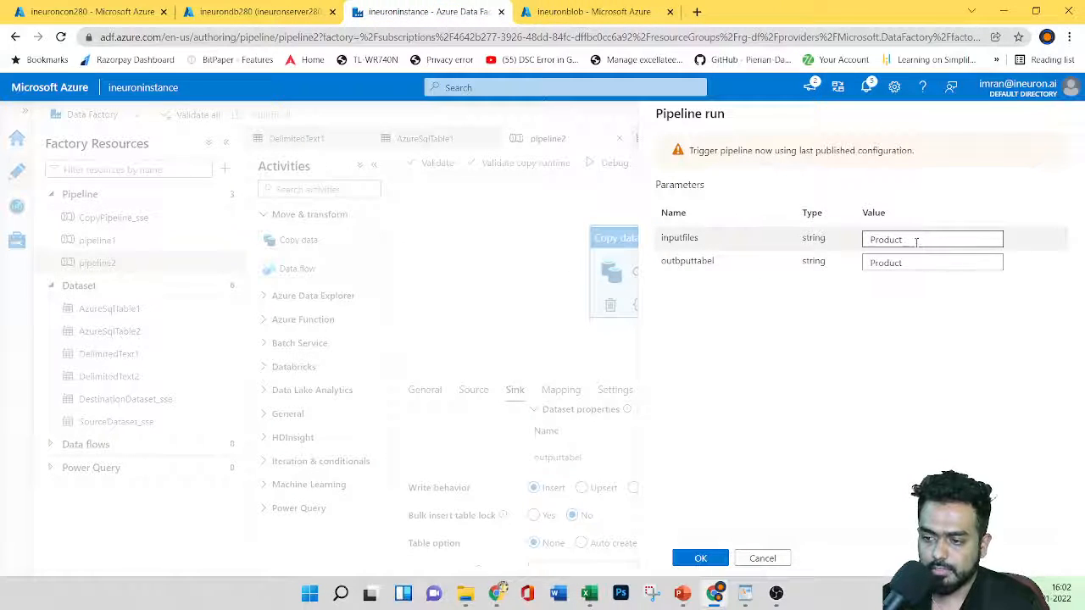
pyautogui.click(254, 12)
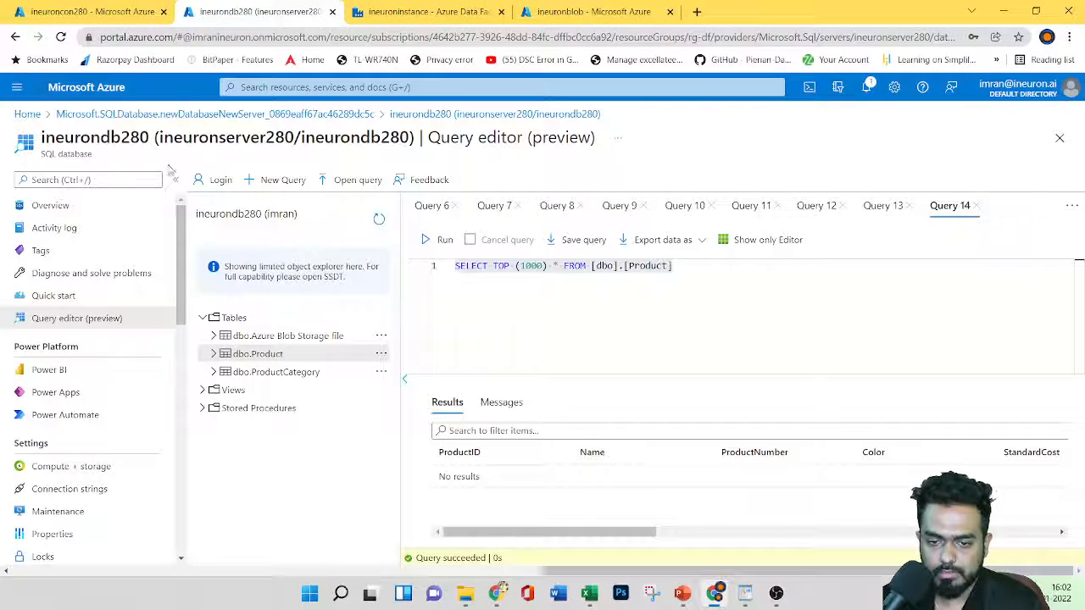
# - Check the source file name in the blob container, set the inputfiles parameter to Product.csv and start the pipeline2 run
pyautogui.click(93, 11)
pyautogui.click(549, 8)
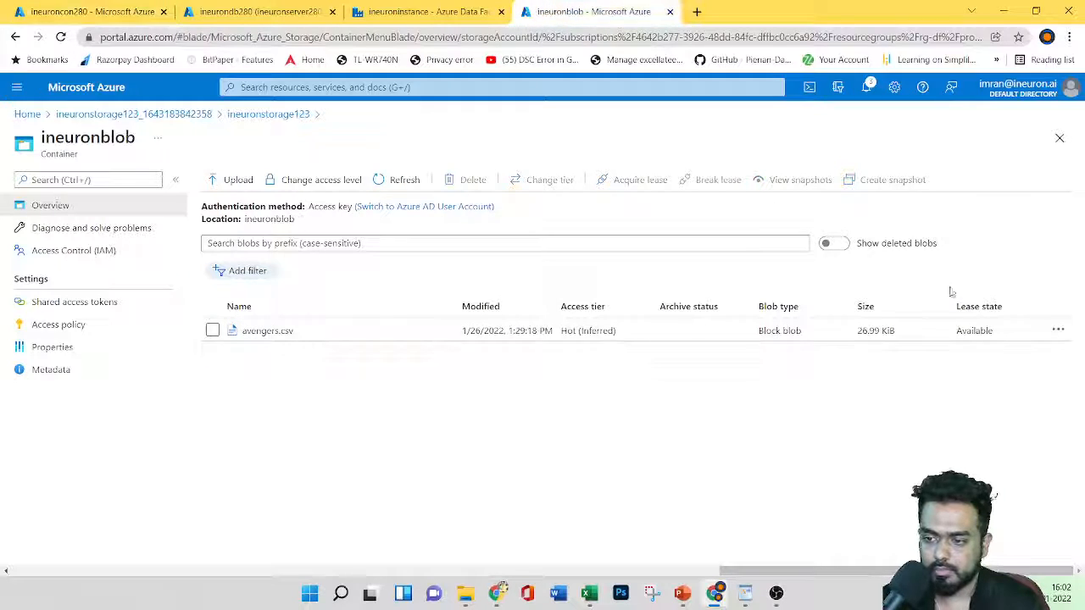
pyautogui.click(424, 12)
pyautogui.click(924, 239)
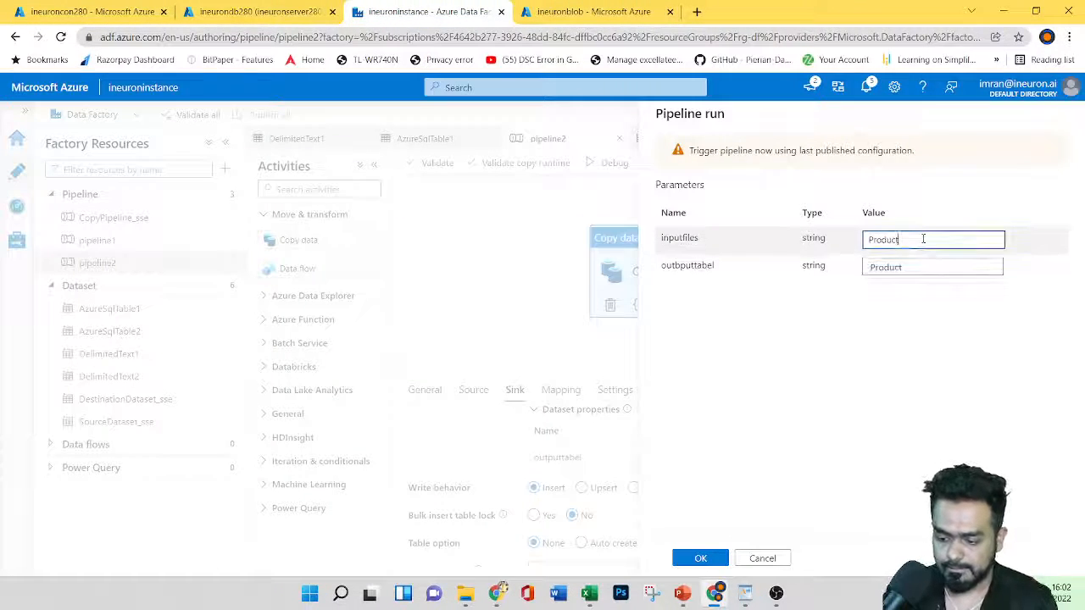
pyautogui.click(903, 354)
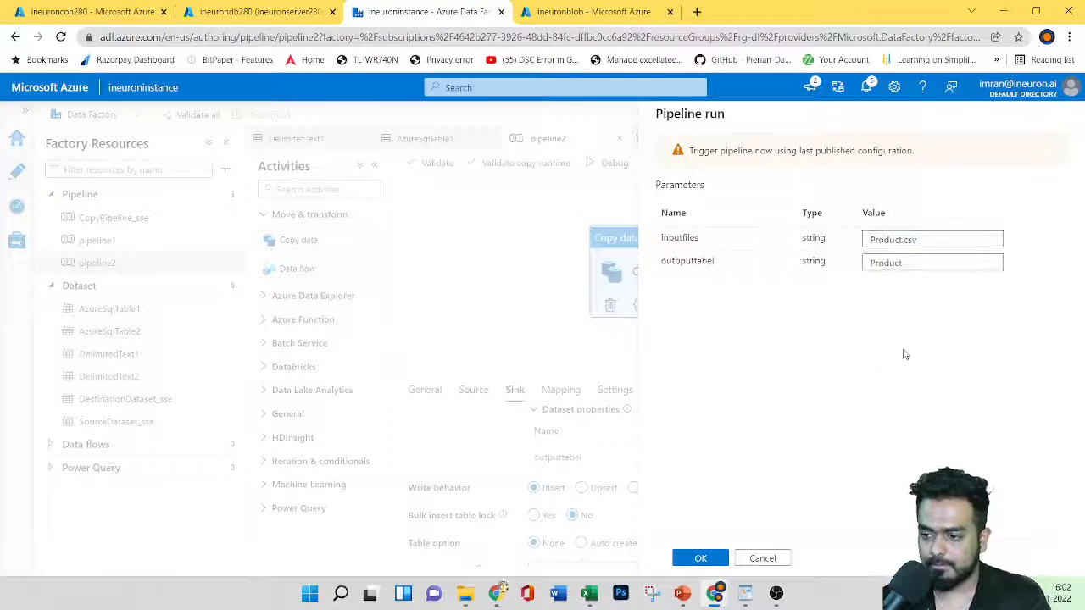
pyautogui.click(695, 558)
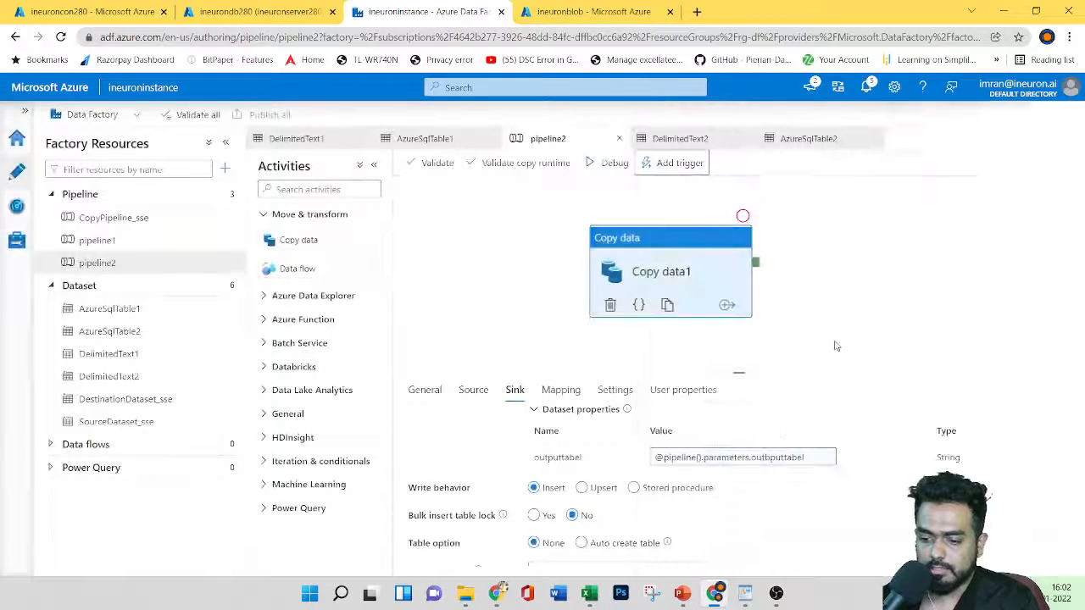
# - Check the status of the triggered pipeline2 run in the notifications and in the monitored pipeline runs
pyautogui.click(865, 86)
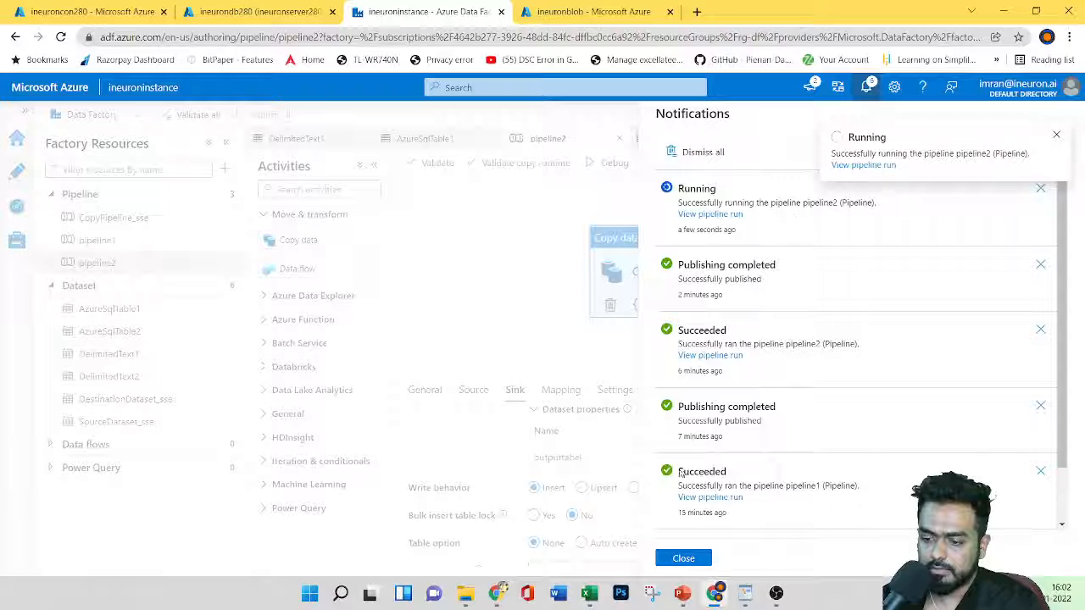
pyautogui.click(683, 558)
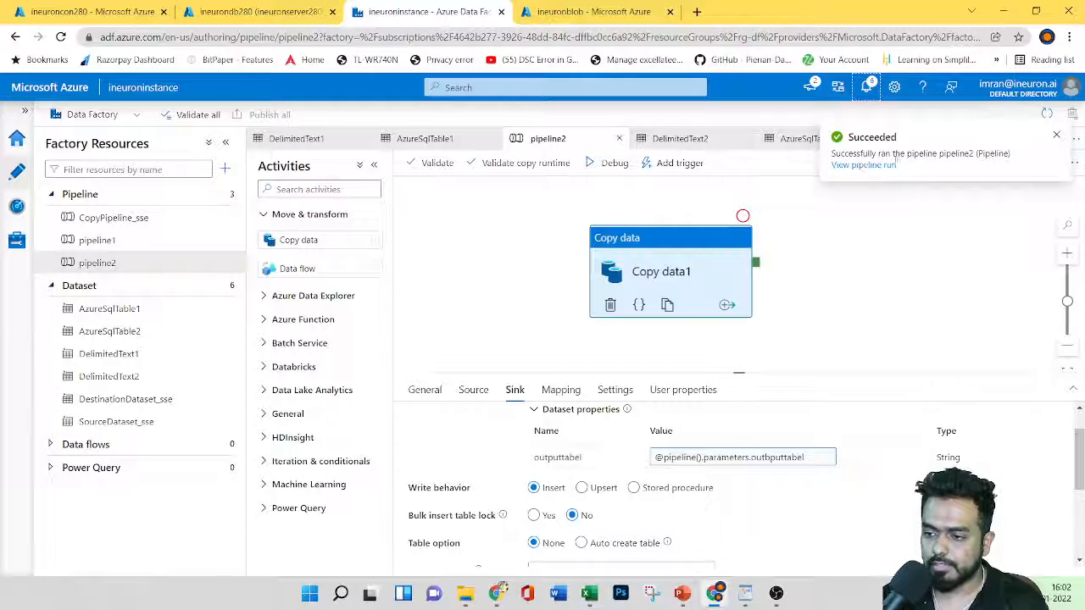
pyautogui.click(867, 87)
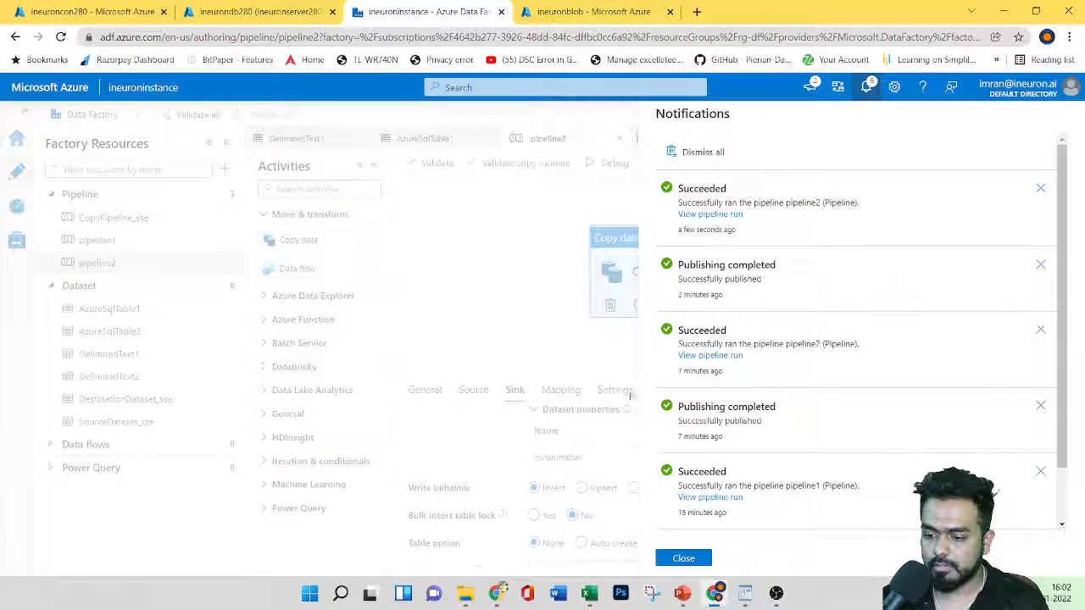
pyautogui.click(683, 558)
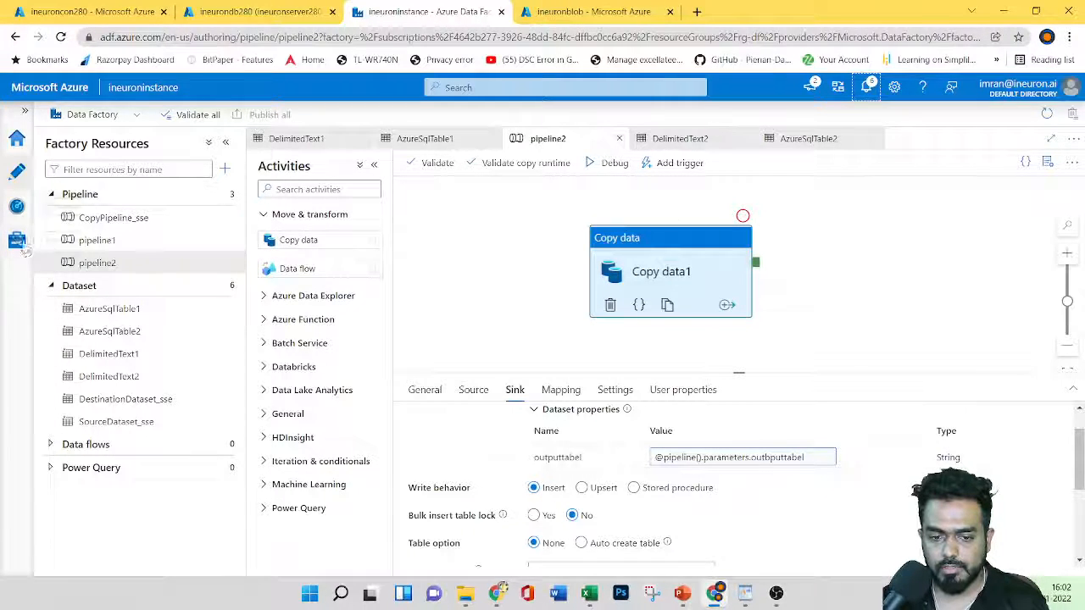
pyautogui.click(17, 212)
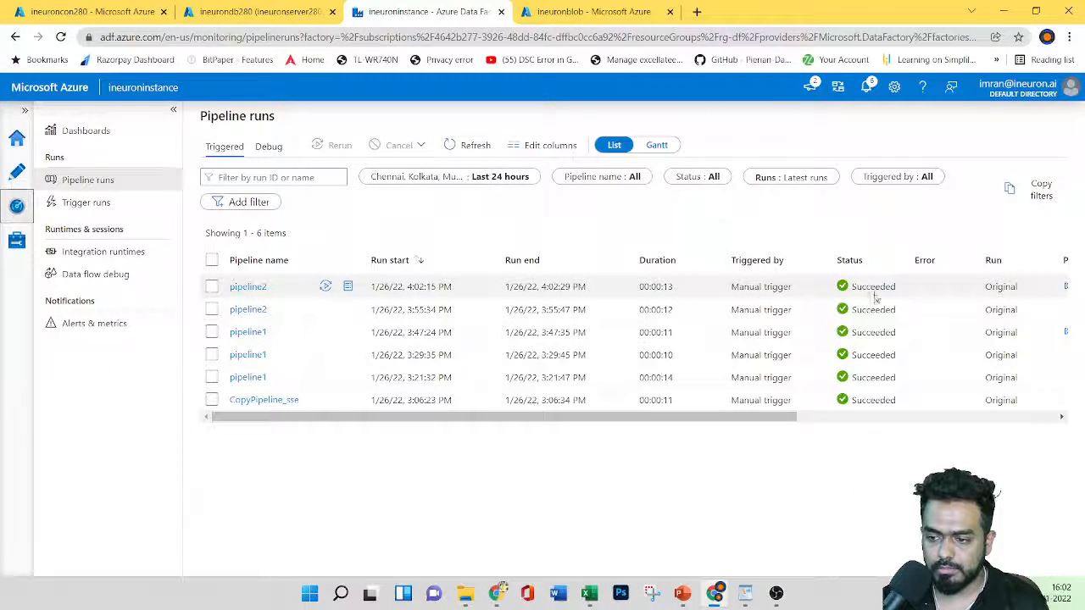
# - Rerun SELECT TOP (1000) * FROM [dbo].[Product] in the ineurondb280 query editor and look through the returned rows
pyautogui.click(594, 12)
pyautogui.click(310, 9)
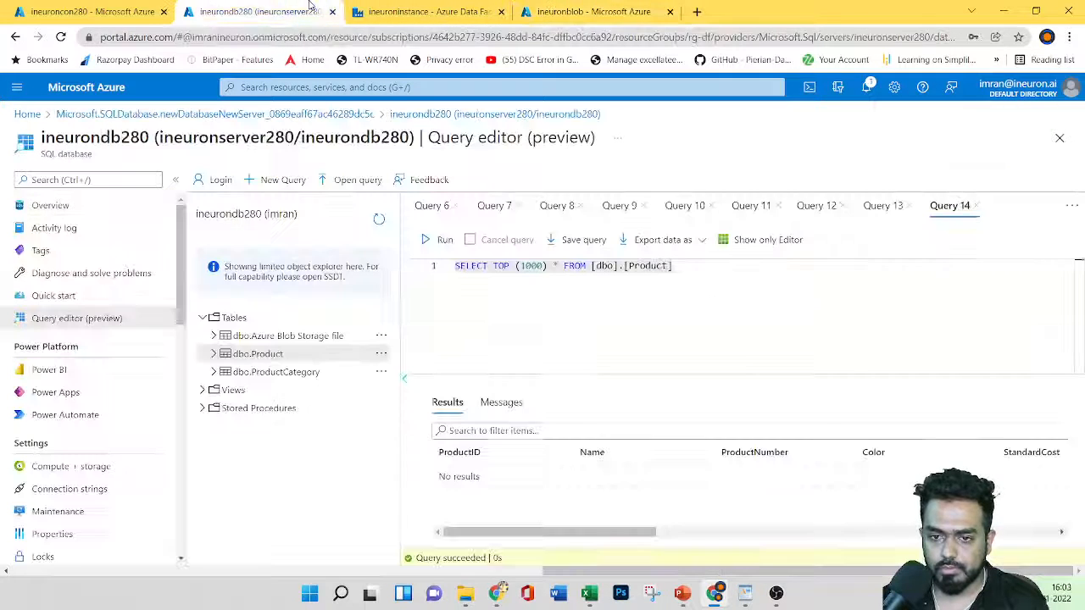
pyautogui.click(89, 12)
pyautogui.click(255, 11)
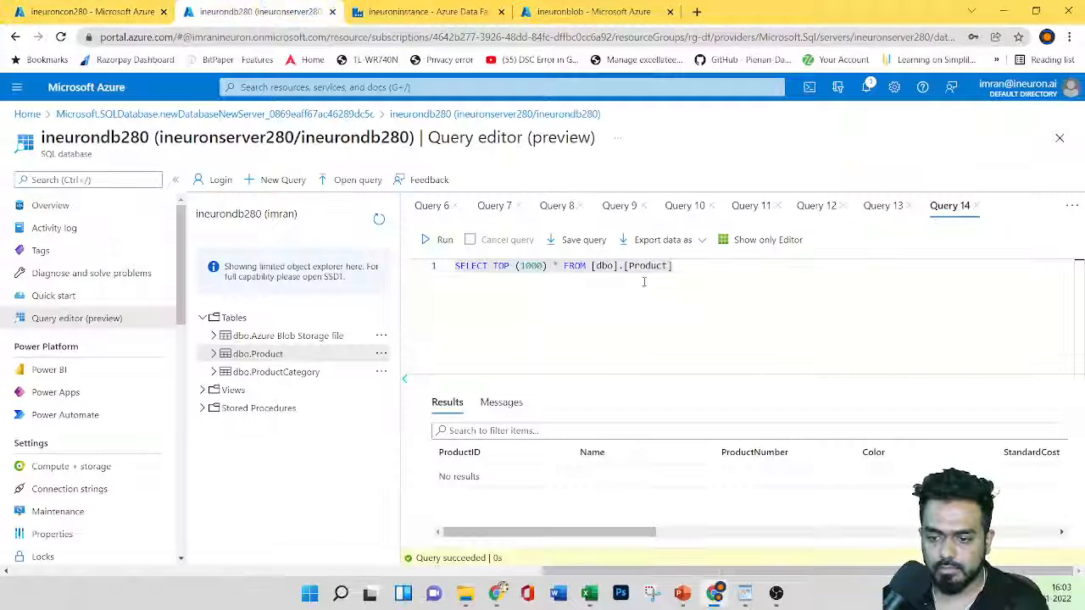
pyautogui.moveTo(673, 267); pyautogui.dragTo(451, 266)
pyautogui.click(439, 241)
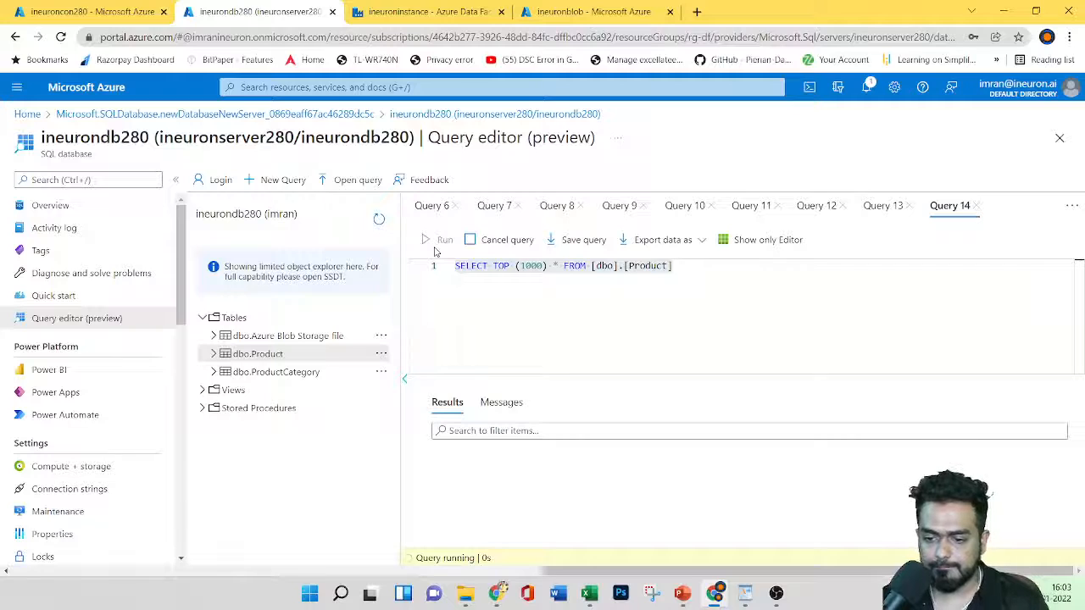
pyautogui.scroll(-15, 660, 473)
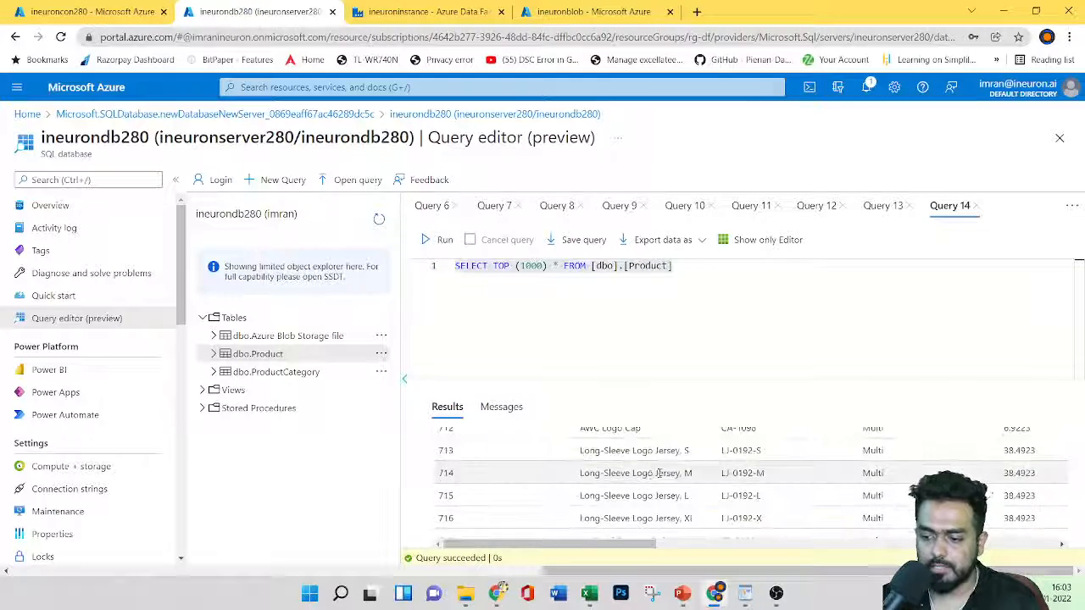
pyautogui.scroll(15, 660, 473)
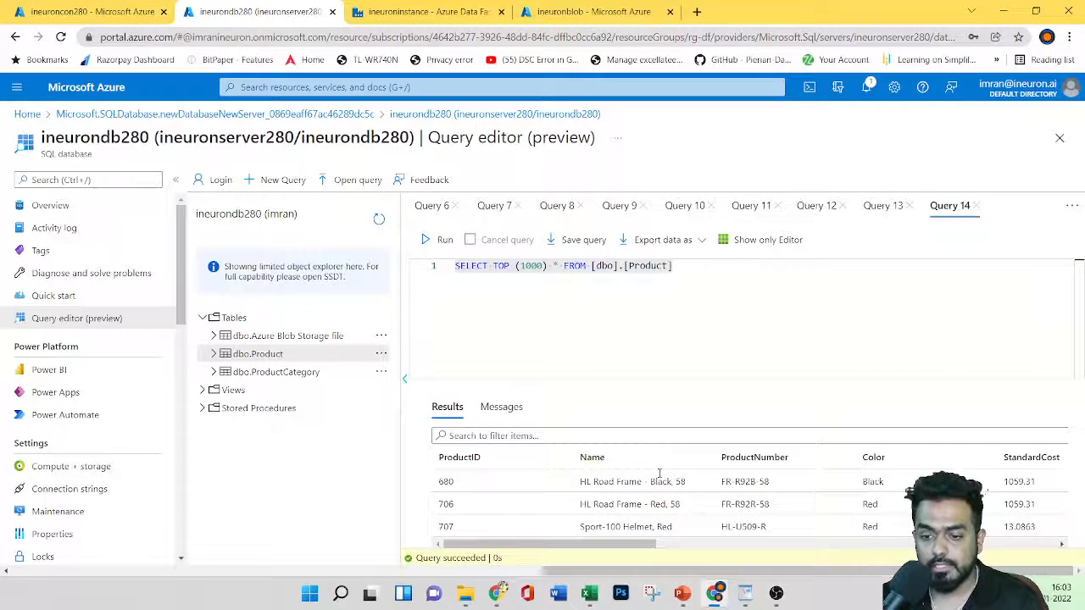
# - Compare the files in the ineuroncon280 container with the pipeline runs list and the Product query results
pyautogui.hotkey('ctrl', '1')
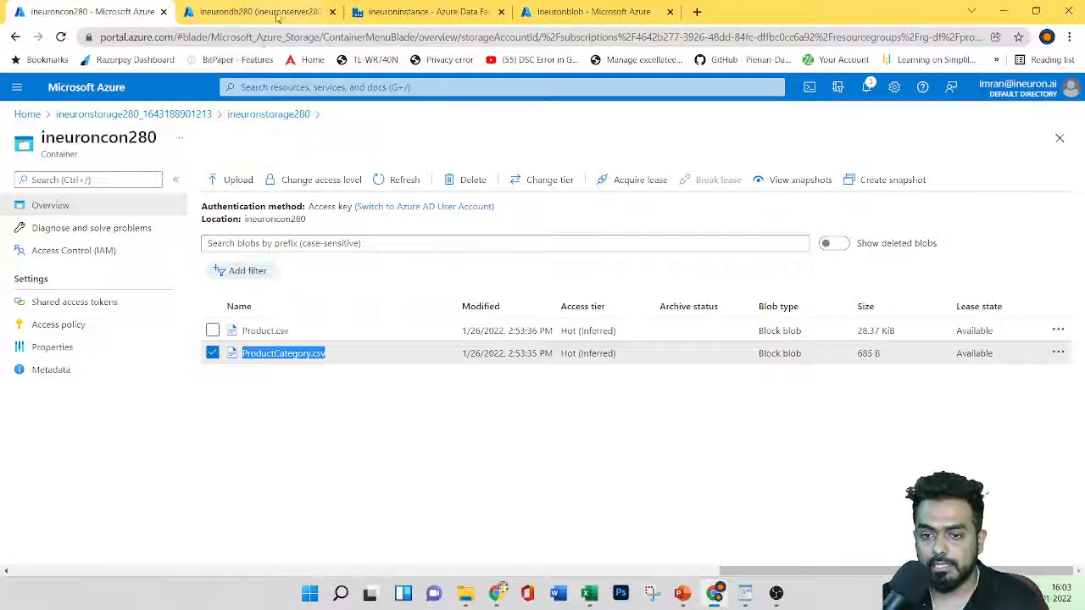
pyautogui.click(565, 11)
pyautogui.click(428, 10)
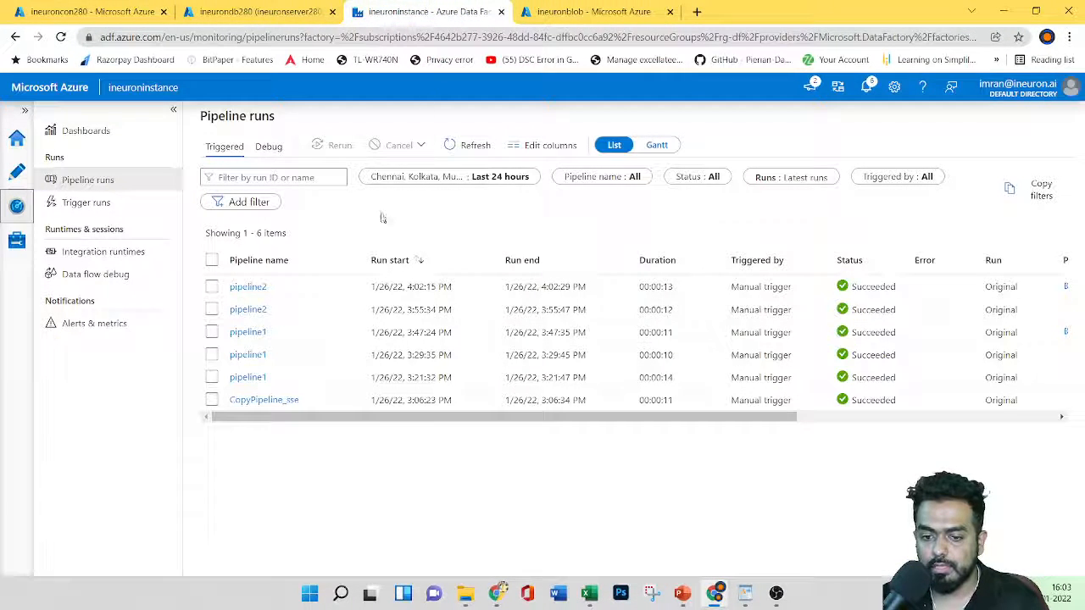
pyautogui.hotkey('ctrl', '2')
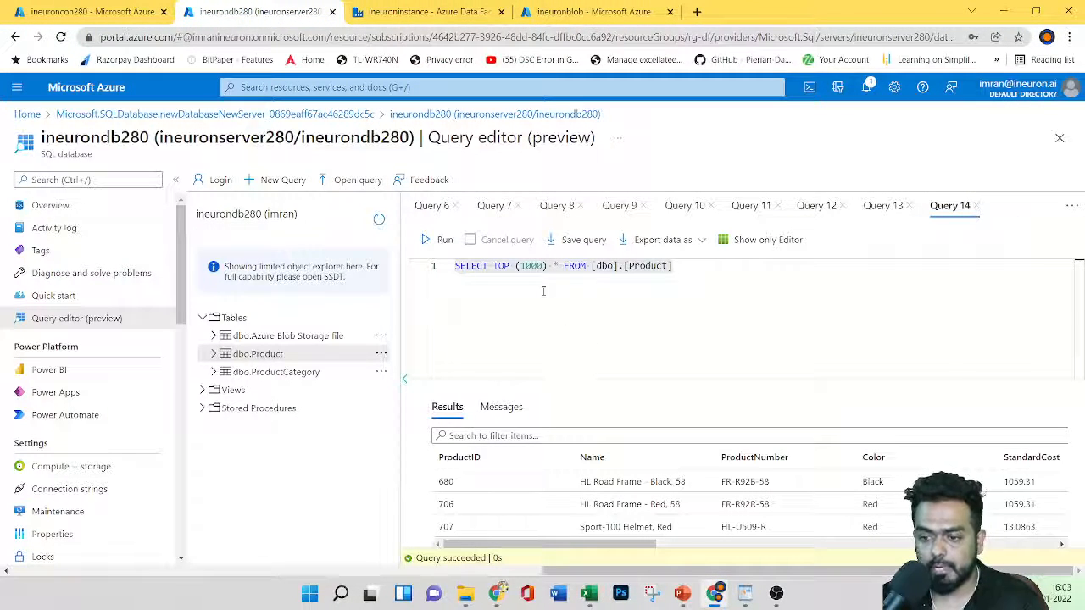
pyautogui.hotkey('ctrl', '3')
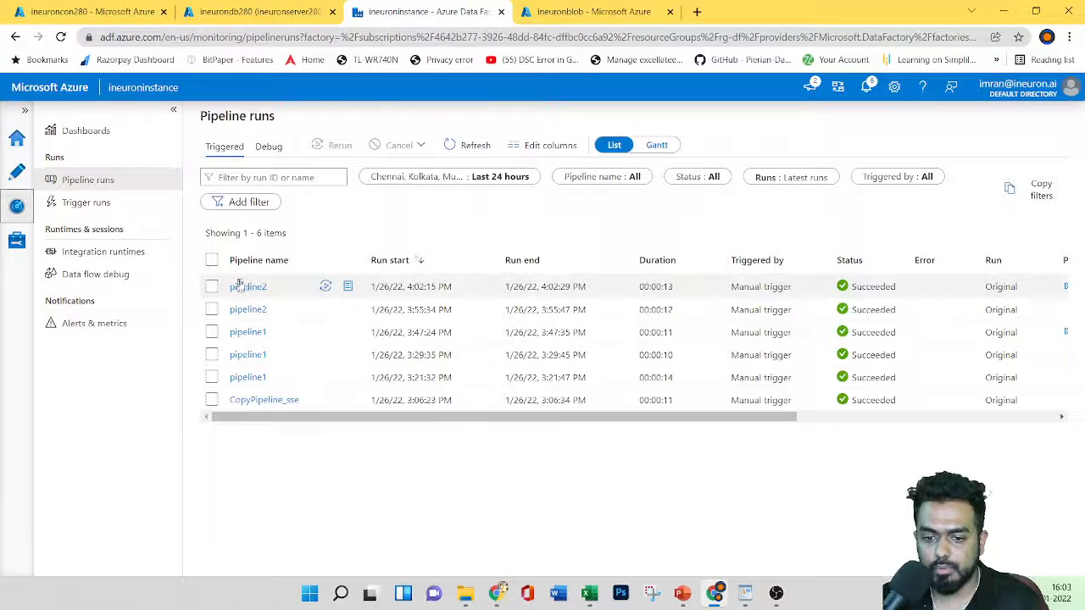
# - Return to authoring pipeline2, open its immediate run form to view the required parameters, and cancel it
pyautogui.click(19, 150)
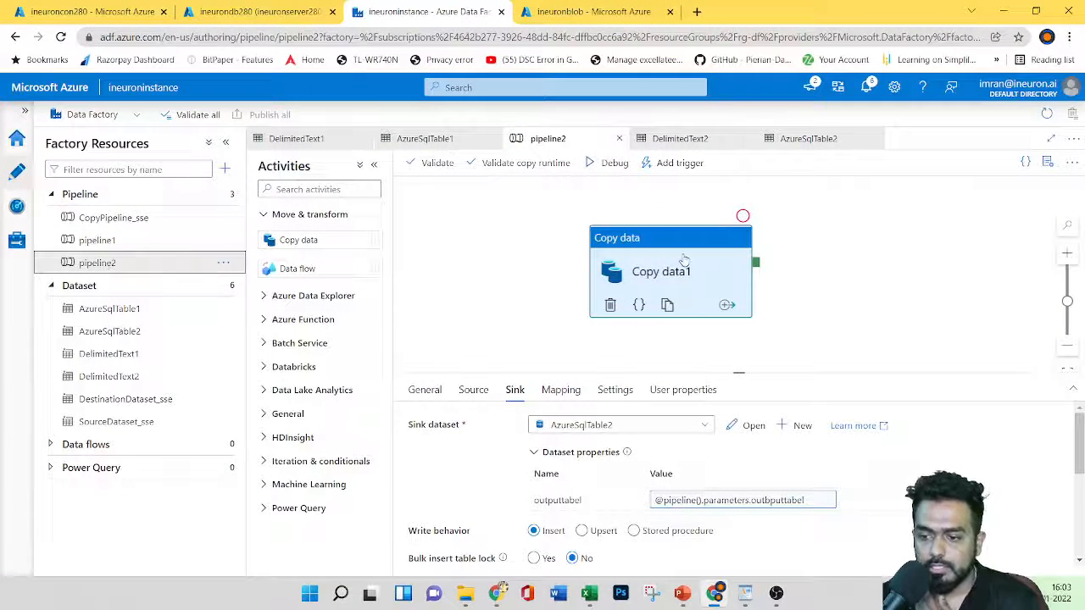
pyautogui.click(669, 164)
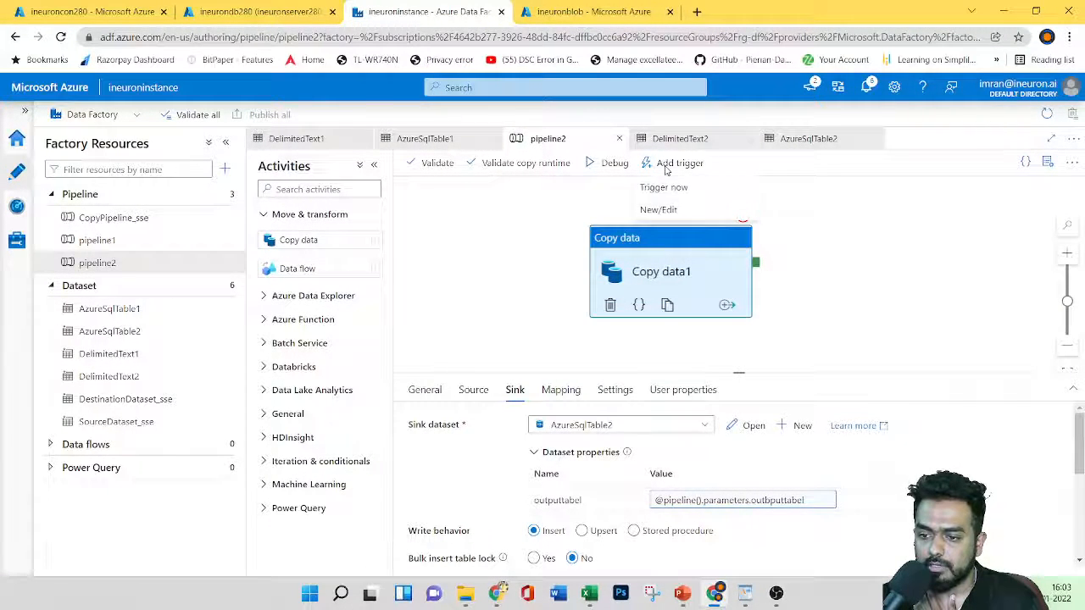
pyautogui.click(662, 187)
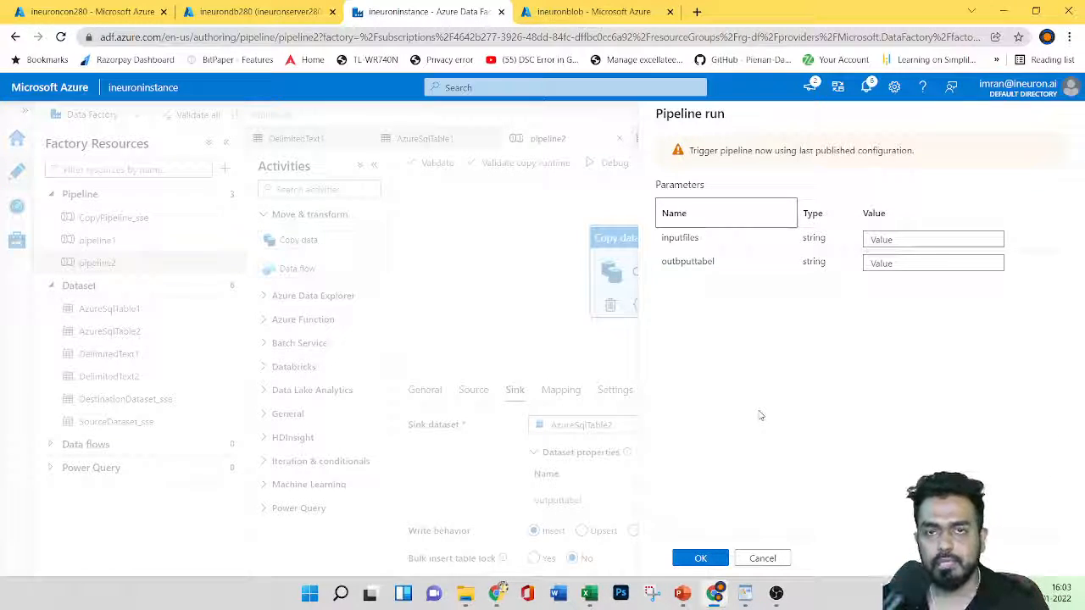
pyautogui.click(761, 559)
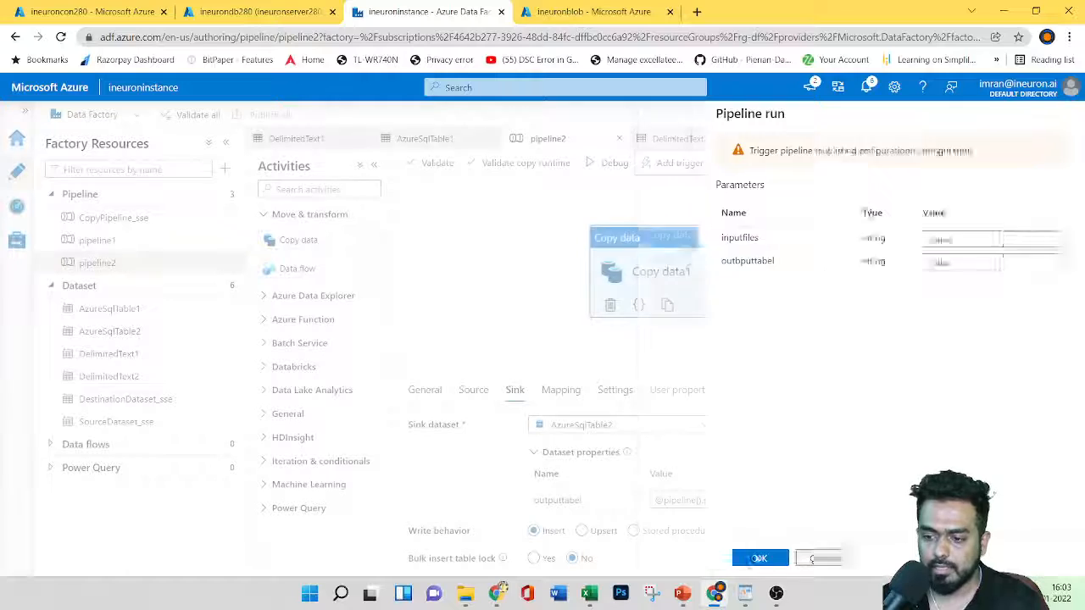
# - Inspect the connections of SourceDataset_sse and AzureSqlTable1, and open the ineuronsqlcon280 linked service to examine its fully qualified domain name setting
pyautogui.click(115, 421)
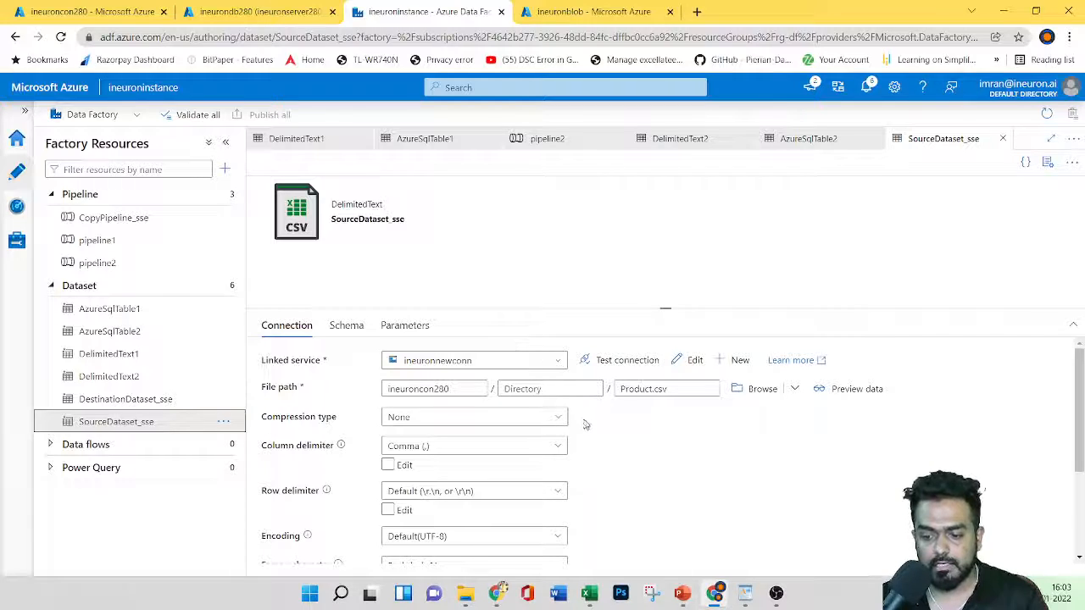
pyautogui.click(119, 310)
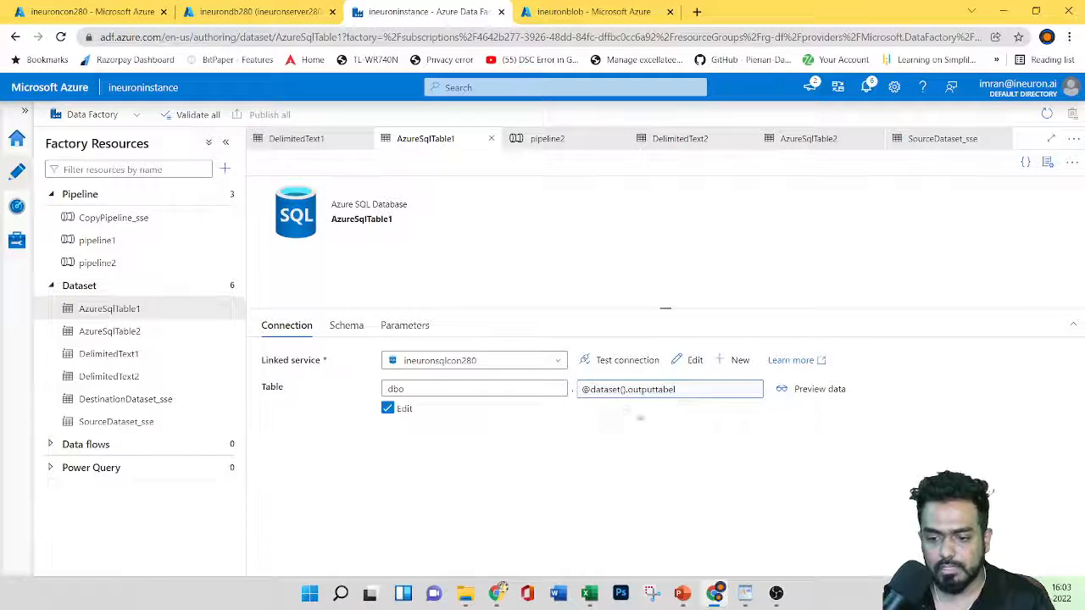
pyautogui.click(511, 360)
pyautogui.click(506, 365)
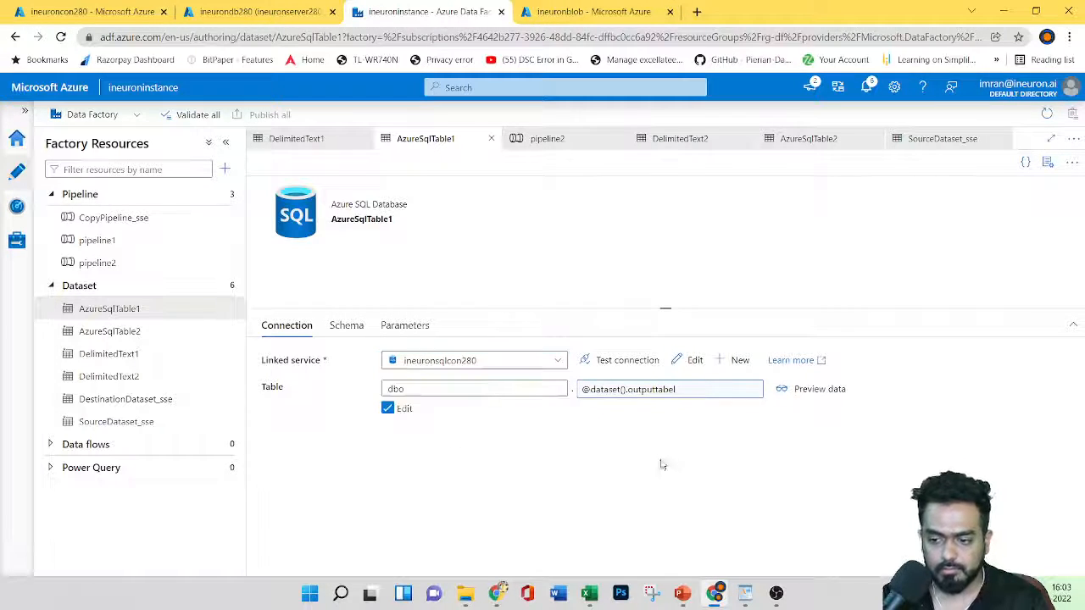
pyautogui.click(695, 360)
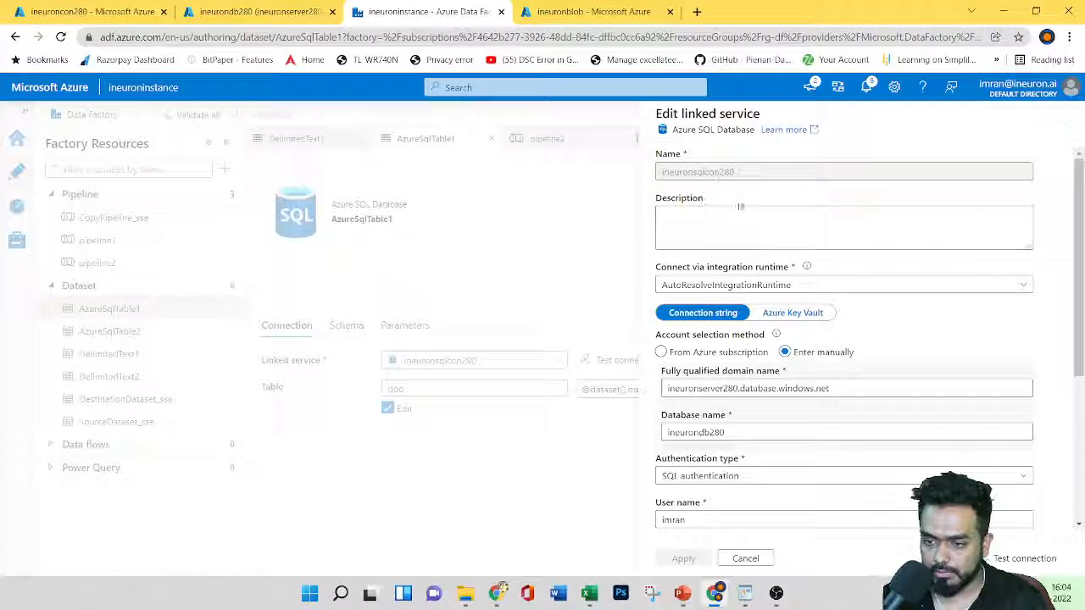
pyautogui.click(746, 390)
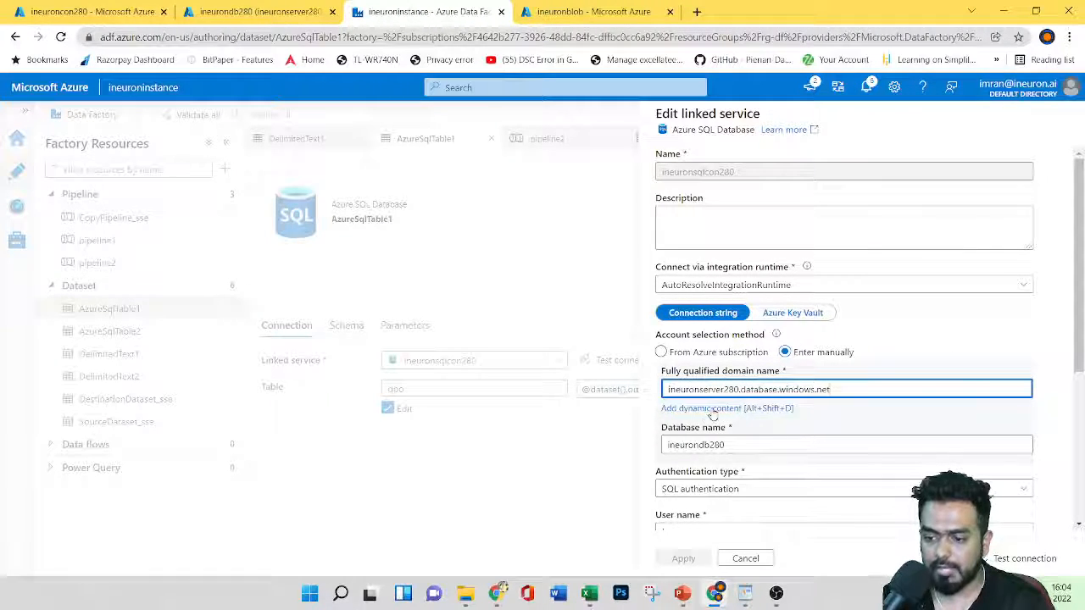